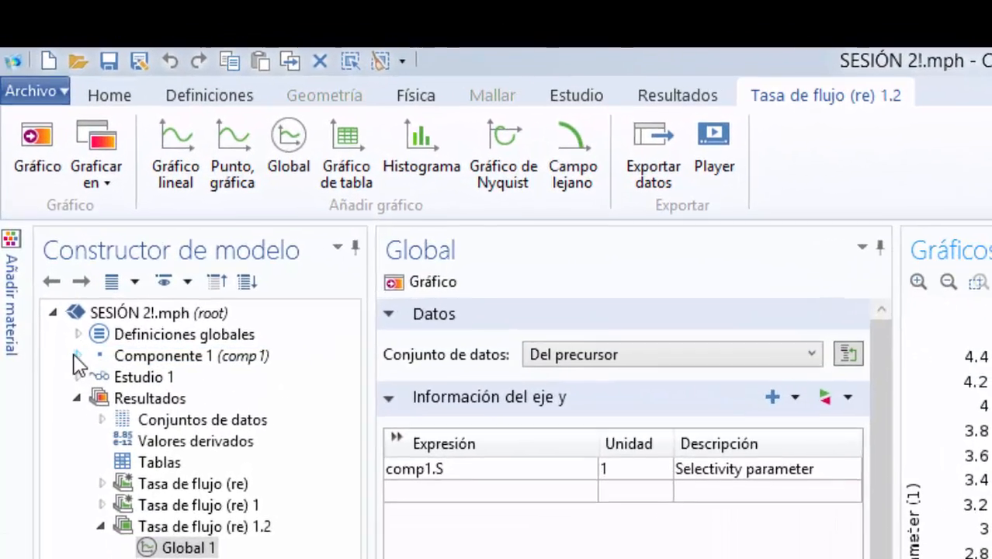
Step: In the Ingenería de reacciones (re) settings of Componente 1, select monolith_3d_transport.txt as the CHEMKIN transport input file
left_click(77, 356)
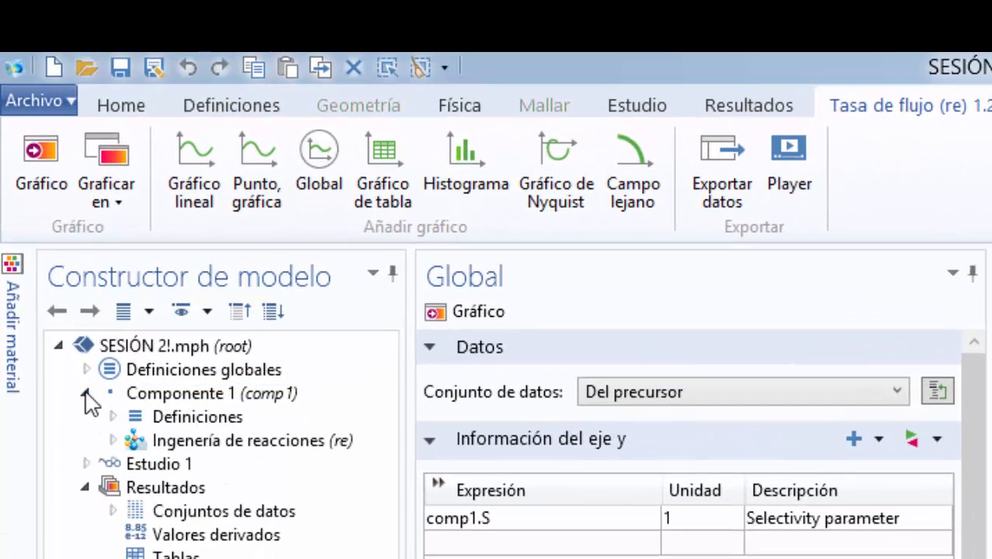
left_click(173, 442)
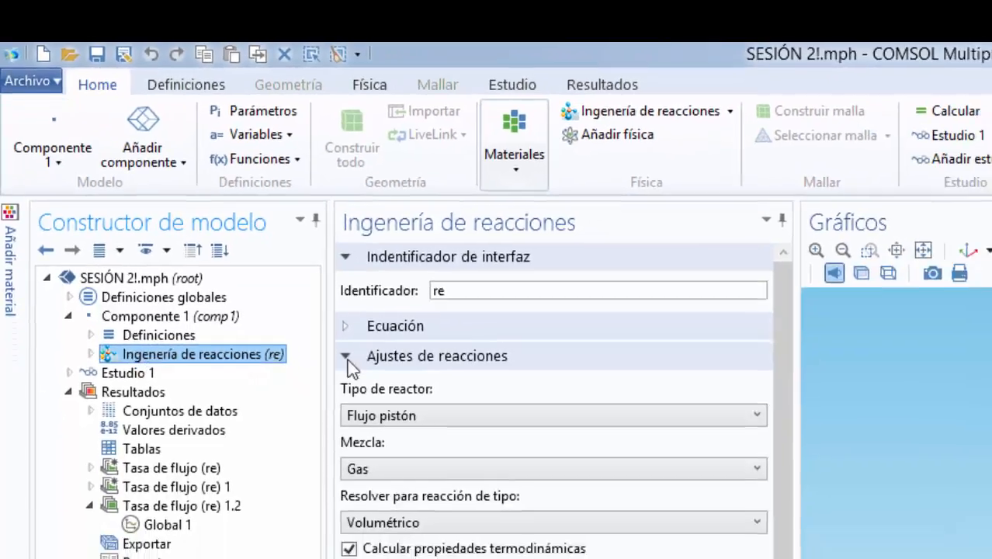
scroll(791, 410, "down", 2)
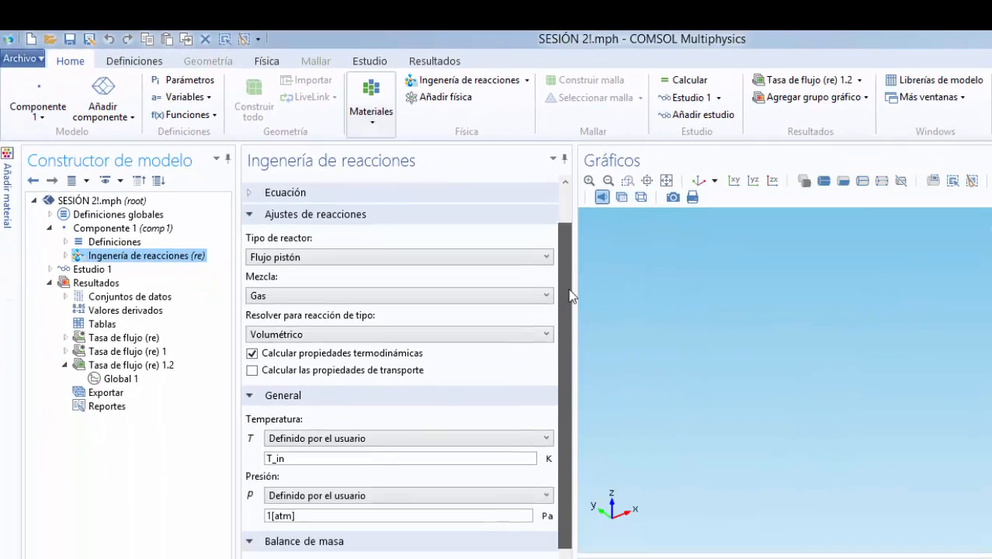
left_click_drag(571, 295, 577, 364)
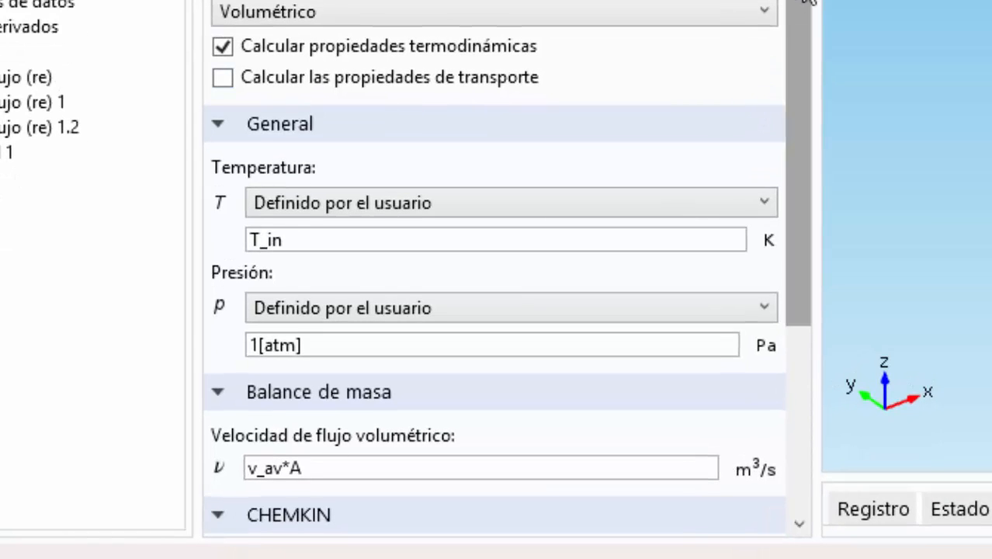
left_click_drag(807, 3, 806, 149)
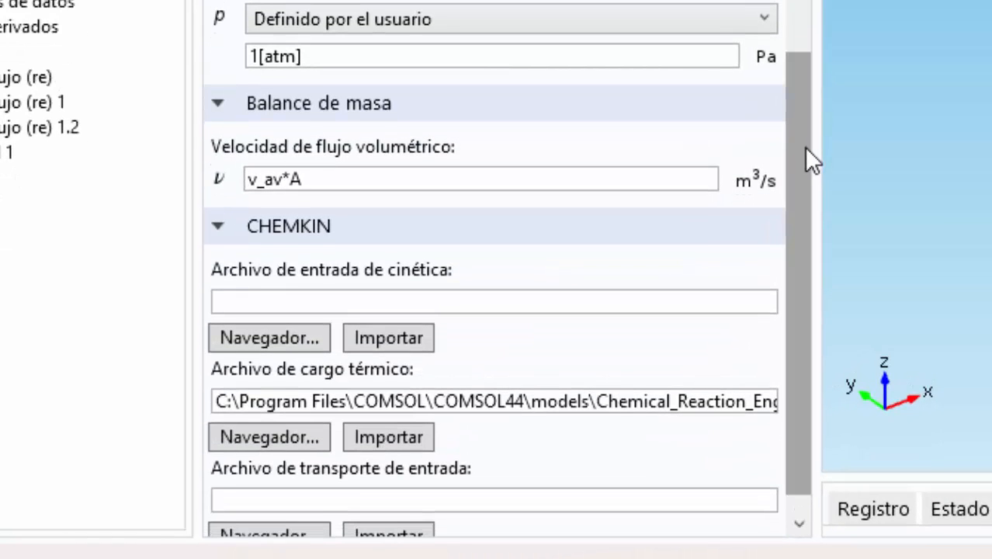
scroll(800, 155, "down", 1)
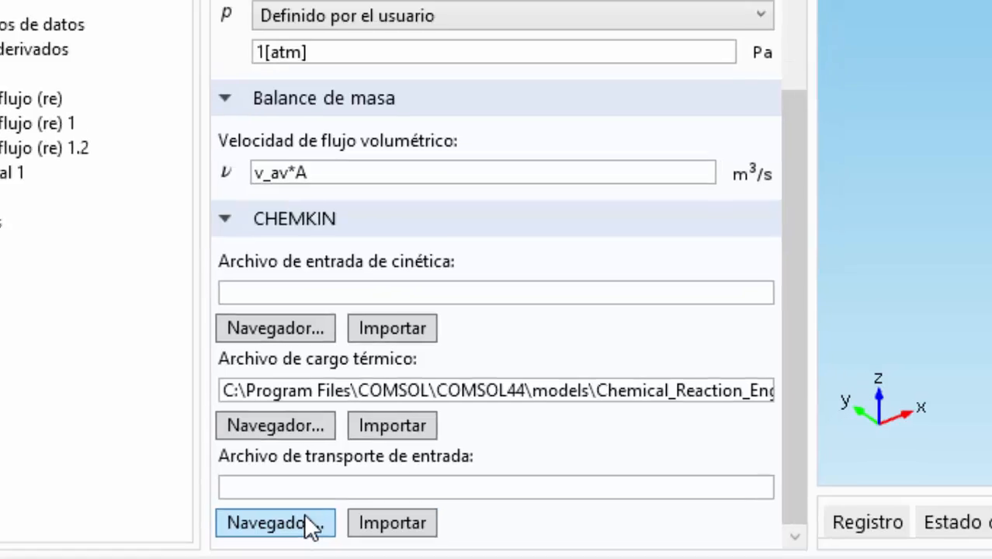
left_click(305, 511)
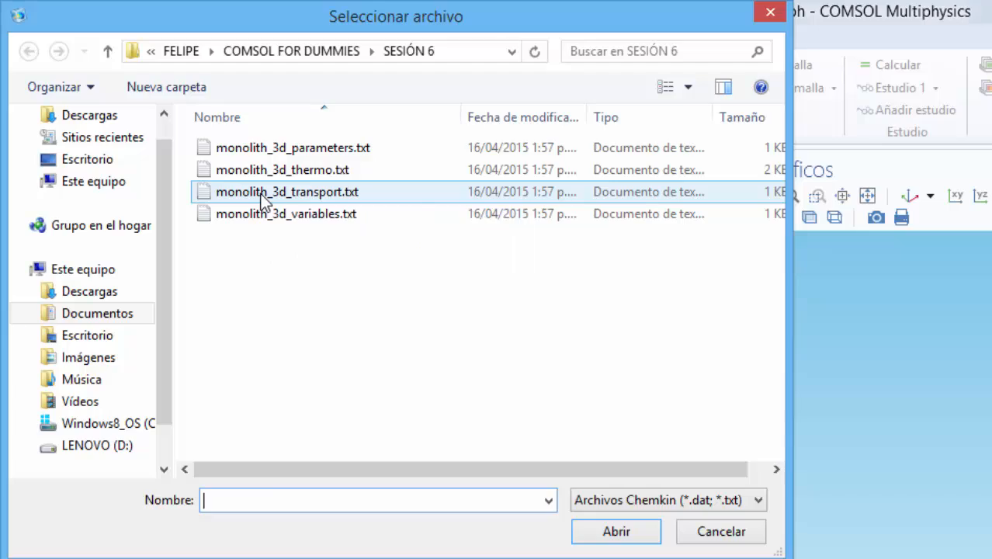
double_click(262, 200)
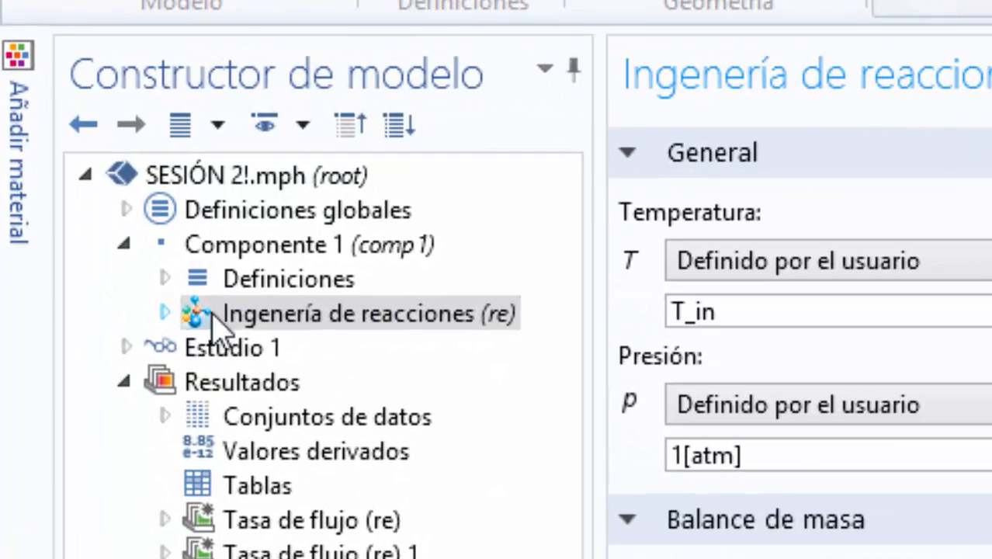
Step: Add a Generar modelo espacial feature to the Ingenería de reacciones (re) interface
left_click(107, 223)
right_click(271, 322)
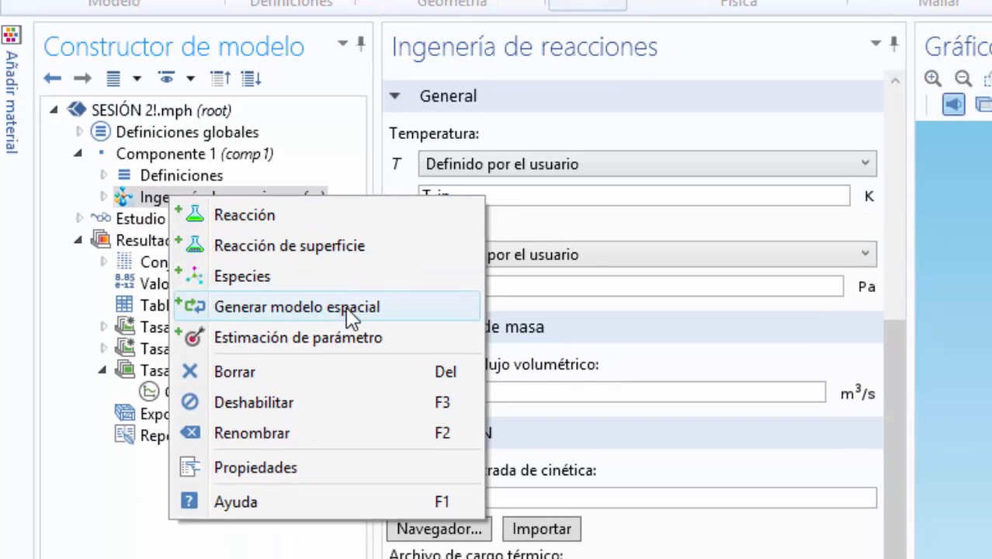
left_click(347, 310)
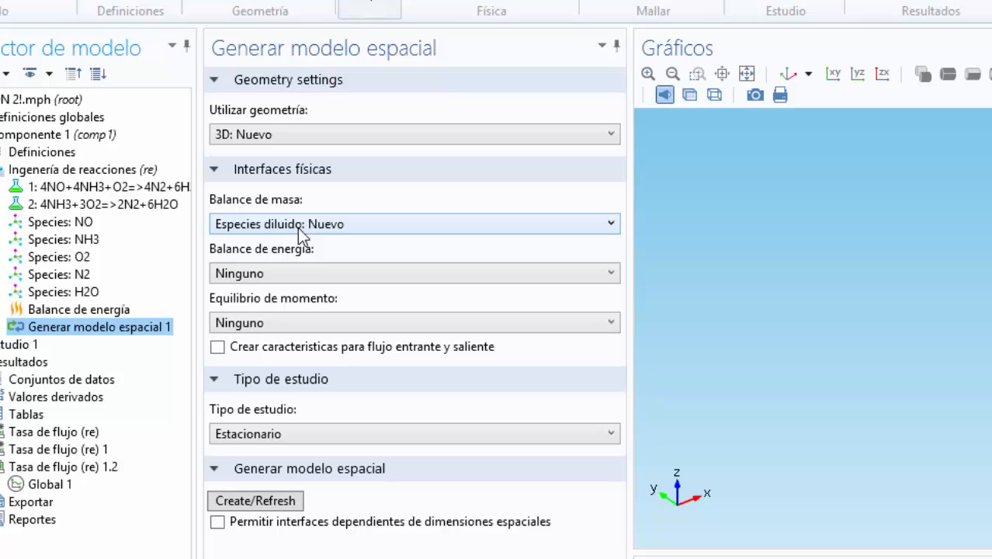
Step: Set the energy balance to Transferencia de calor en fluidos: Nuevo, enable inflow/outflow features and space-dependent interfaces, and create the 3D model
left_click(316, 271)
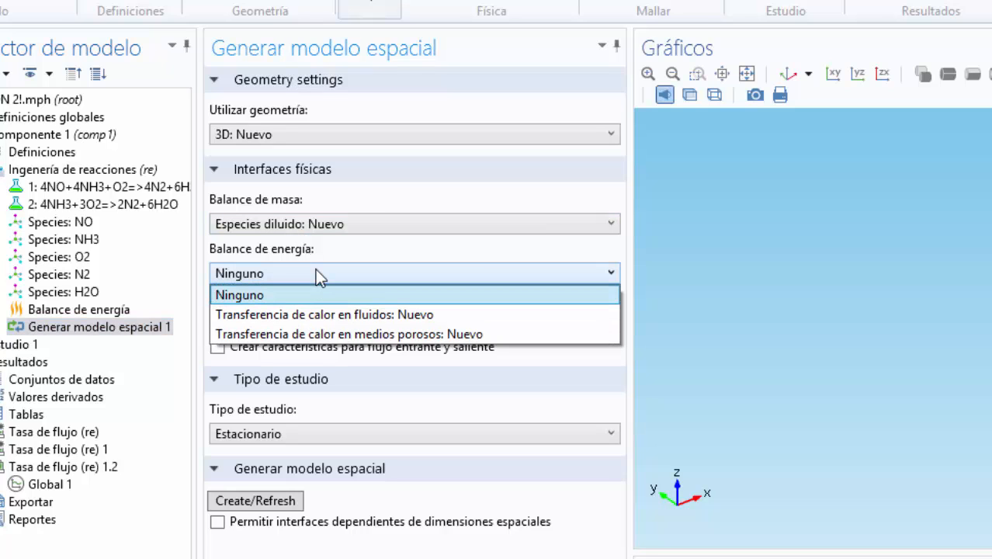
left_click(331, 315)
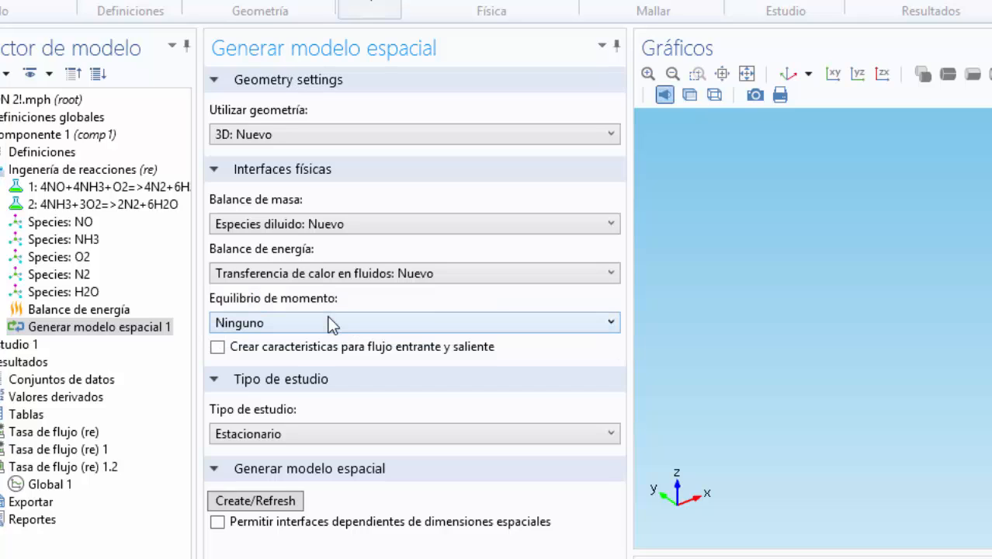
left_click(226, 349)
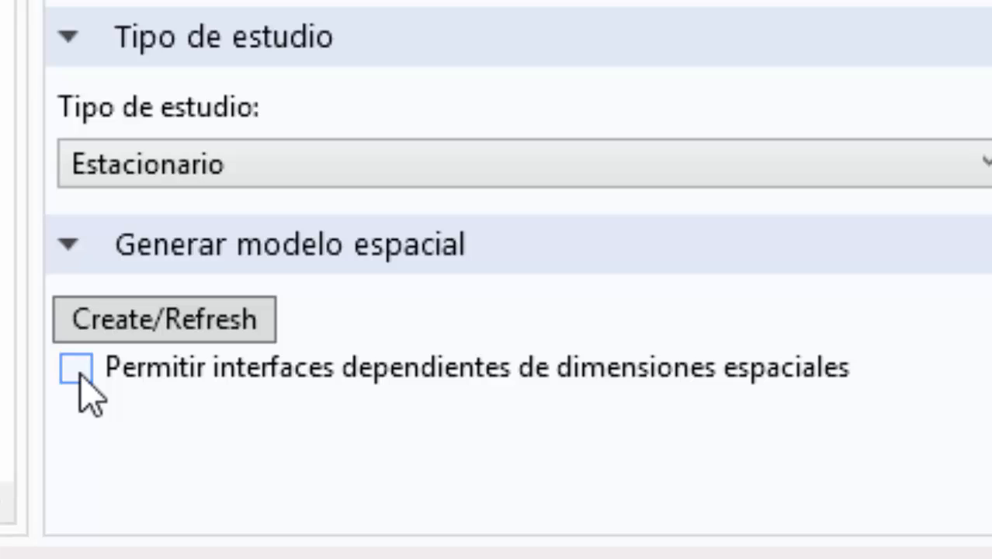
left_click(76, 369)
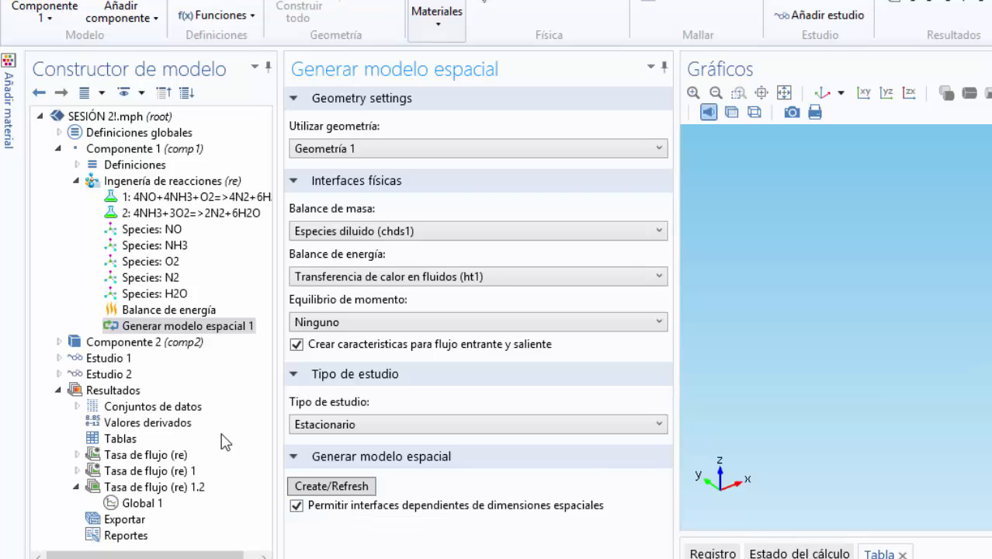
Step: Rename Componente 2 as modelo 3D
left_click(111, 345)
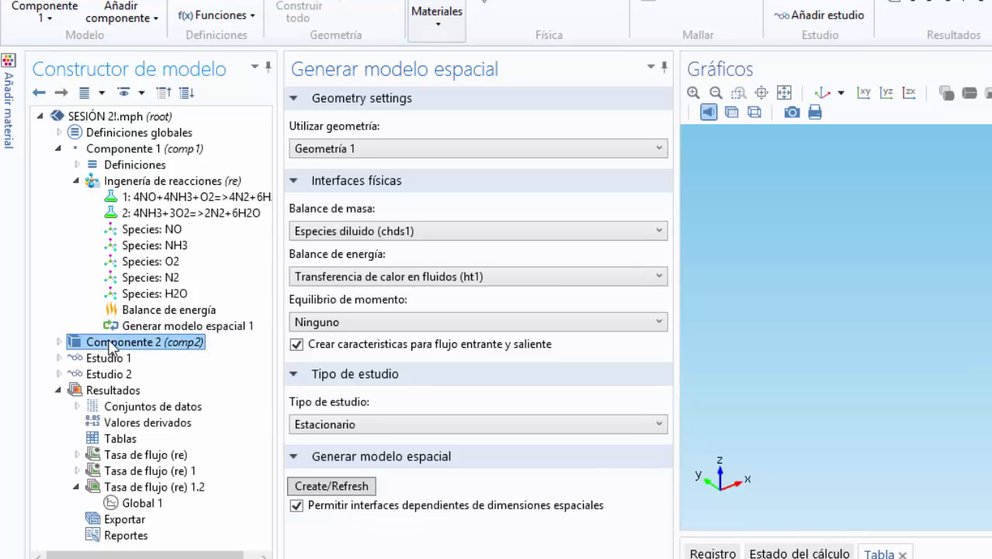
right_click(128, 346)
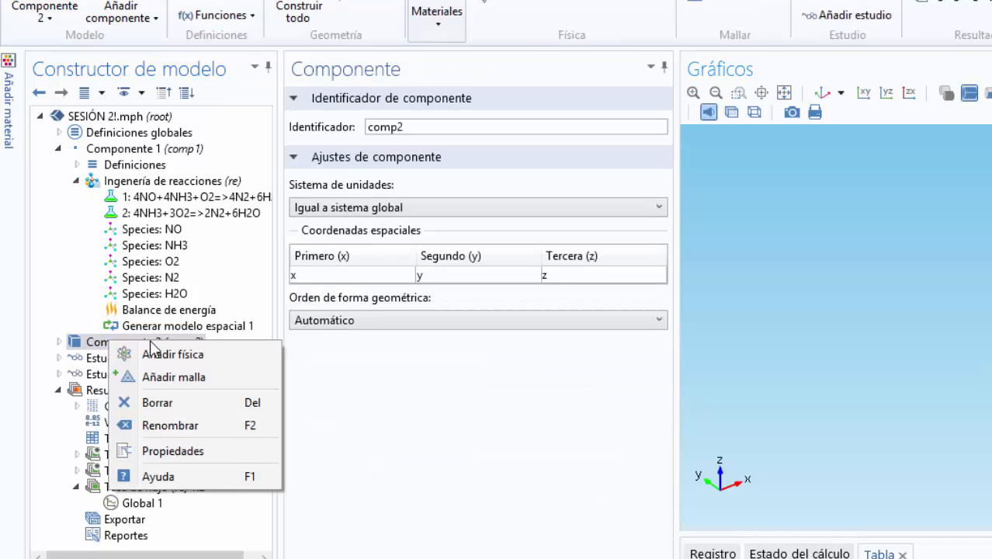
left_click(216, 428)
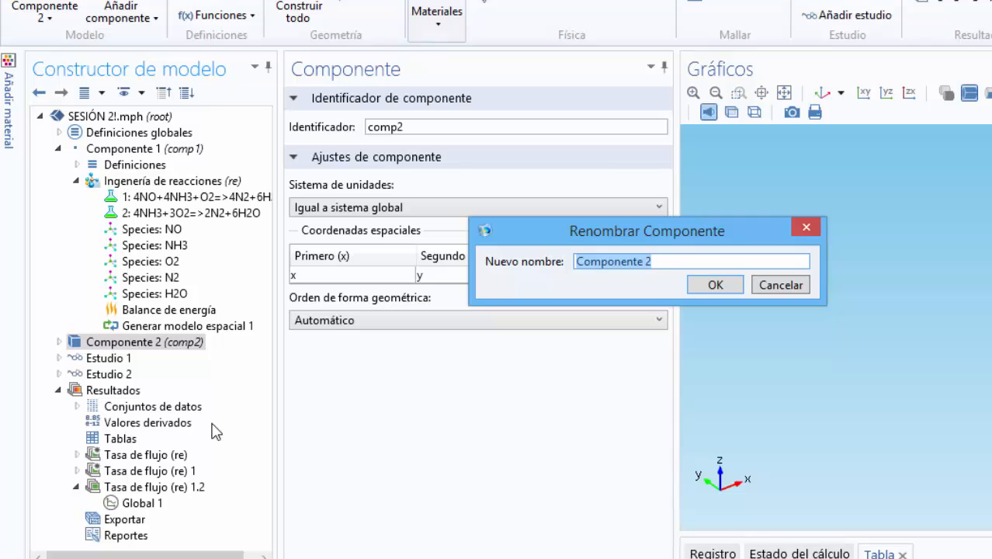
type("M")
key("BackSpace")
type("M")
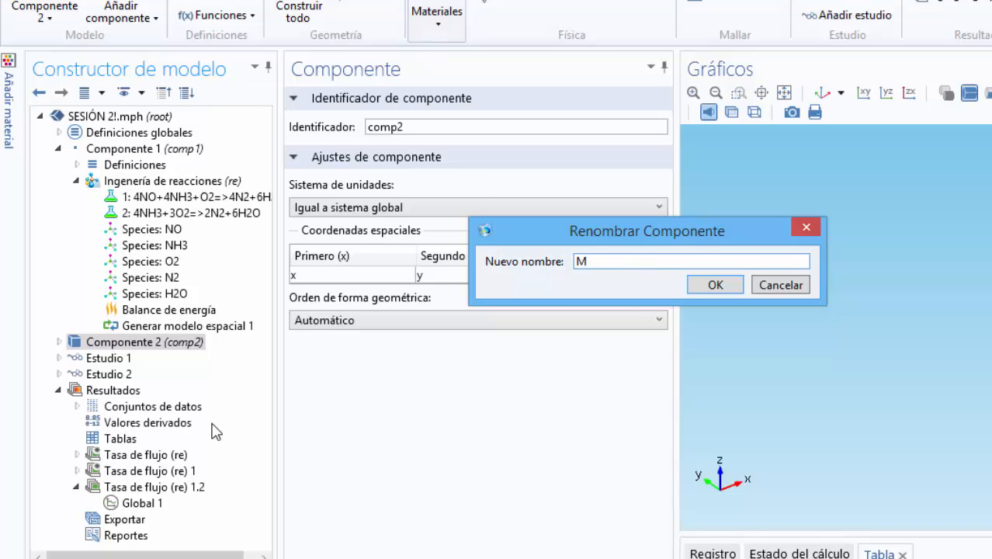
key("BackSpace")
type("modelo ")
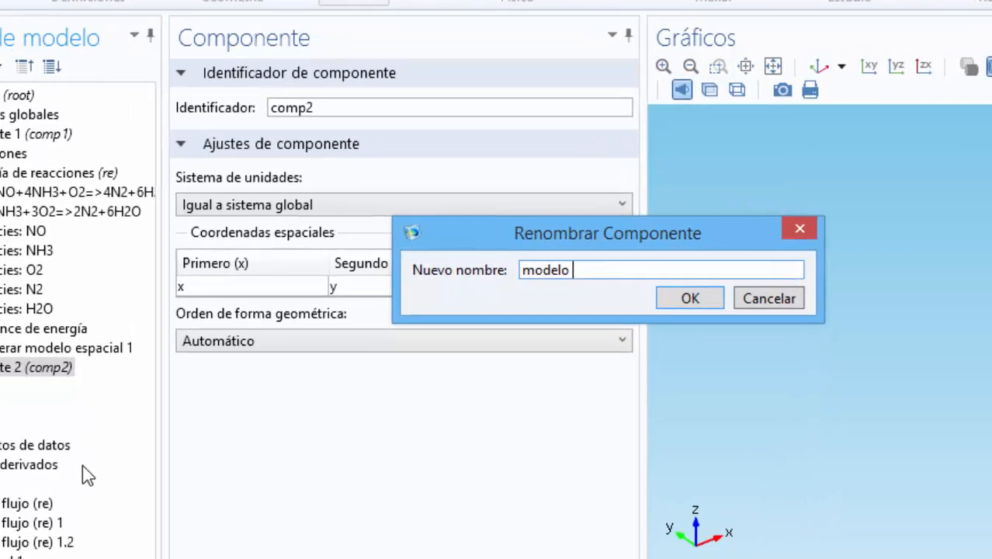
type("3D")
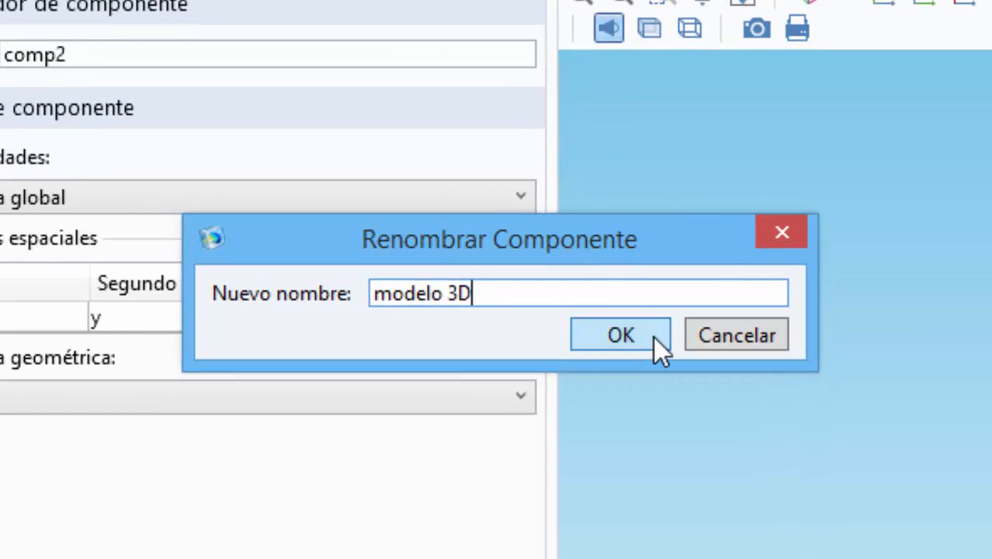
left_click(653, 337)
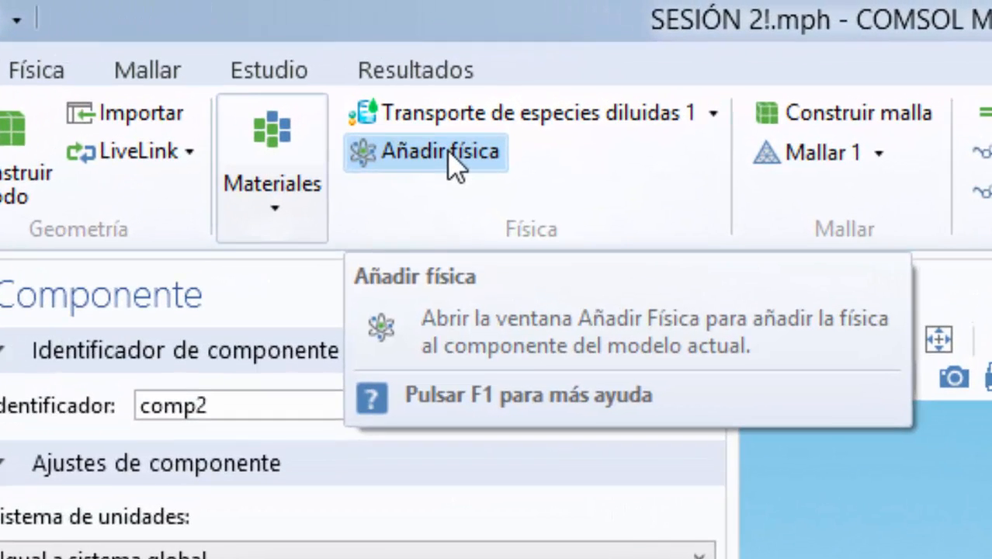
Step: Add the Ley de Darcy (dl) physics from the porous media group of Flujo de fluido to the modelo 3D component
left_click(451, 67)
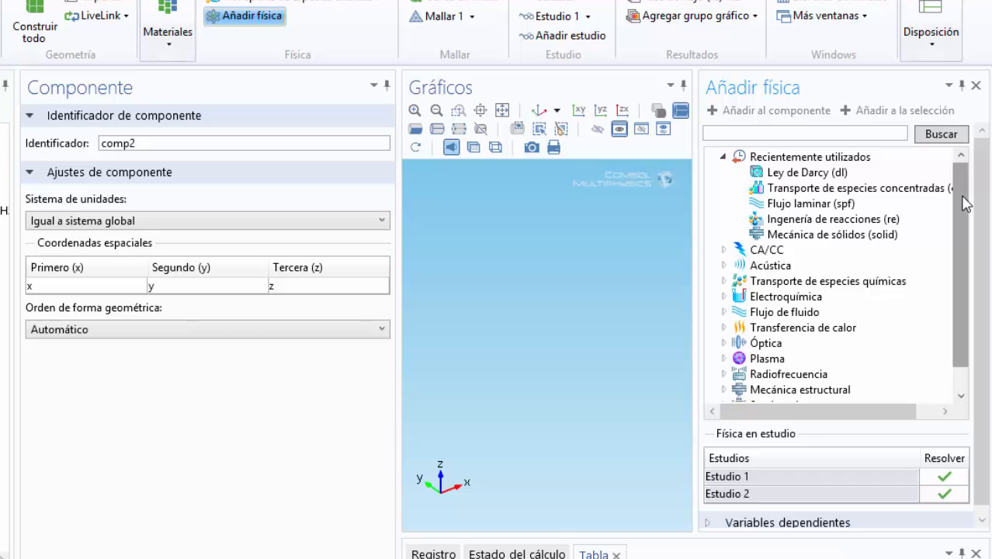
mouse_move(963, 204)
left_mouse_down()
mouse_move(971, 258)
mouse_move(951, 179)
mouse_move(951, 190)
left_mouse_up()
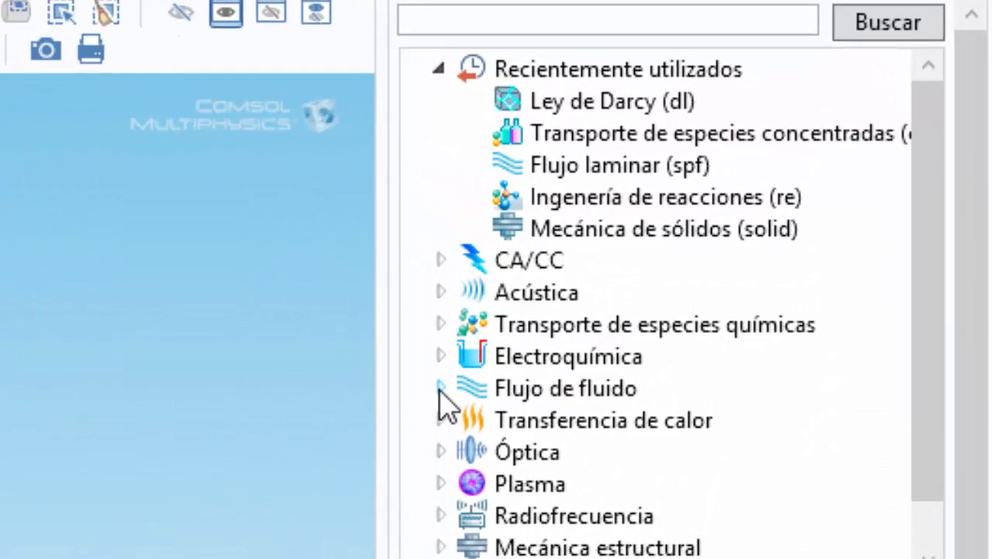
left_click(723, 312)
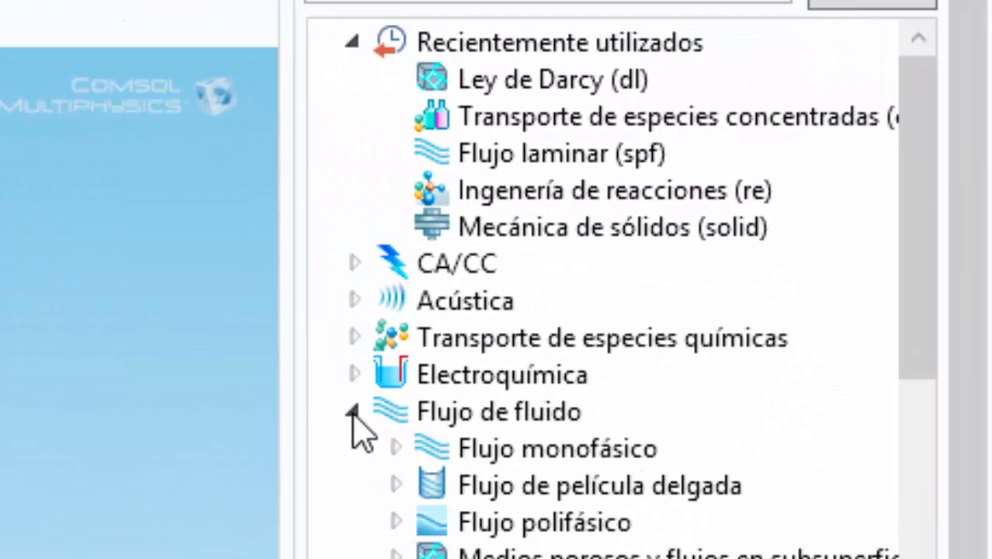
left_click_drag(915, 182, 936, 381)
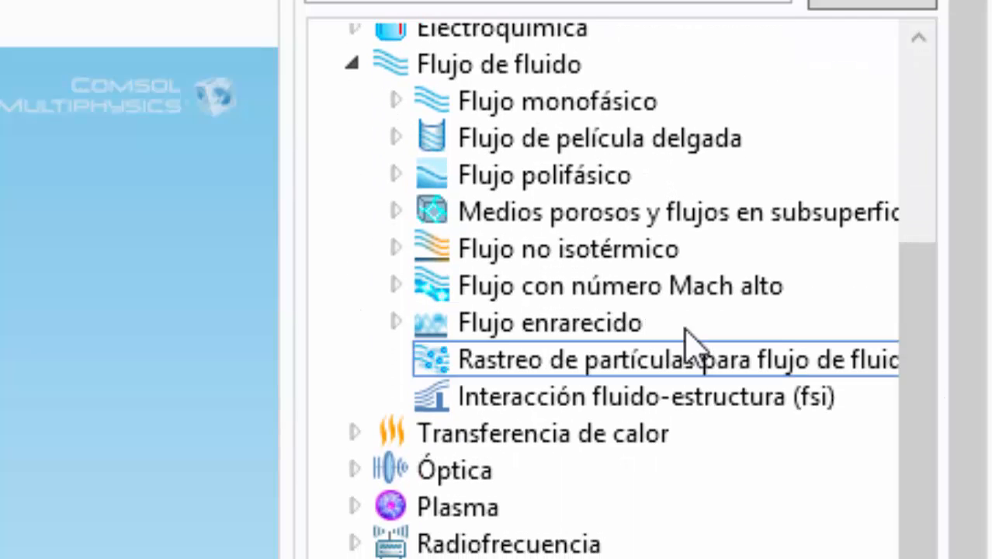
left_click(396, 212)
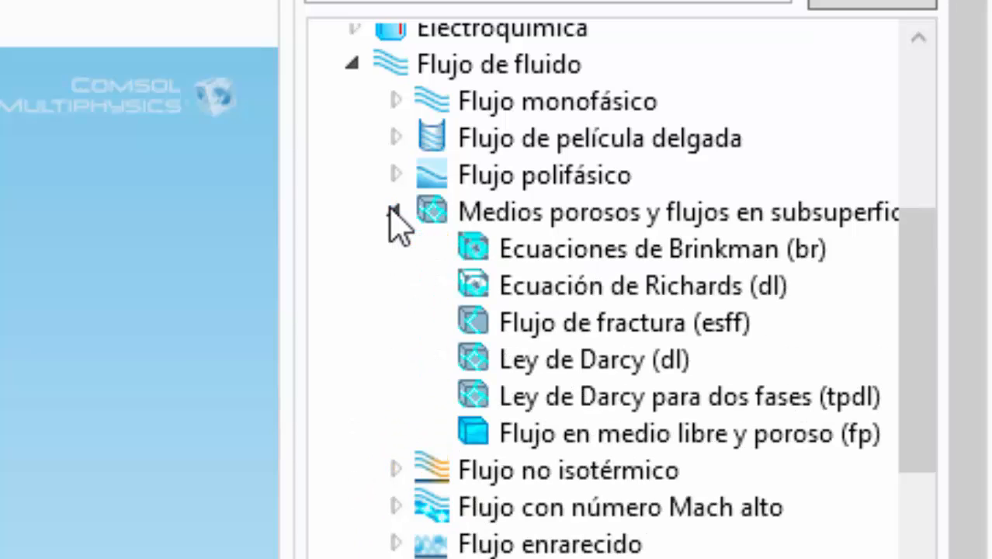
left_click(426, 254)
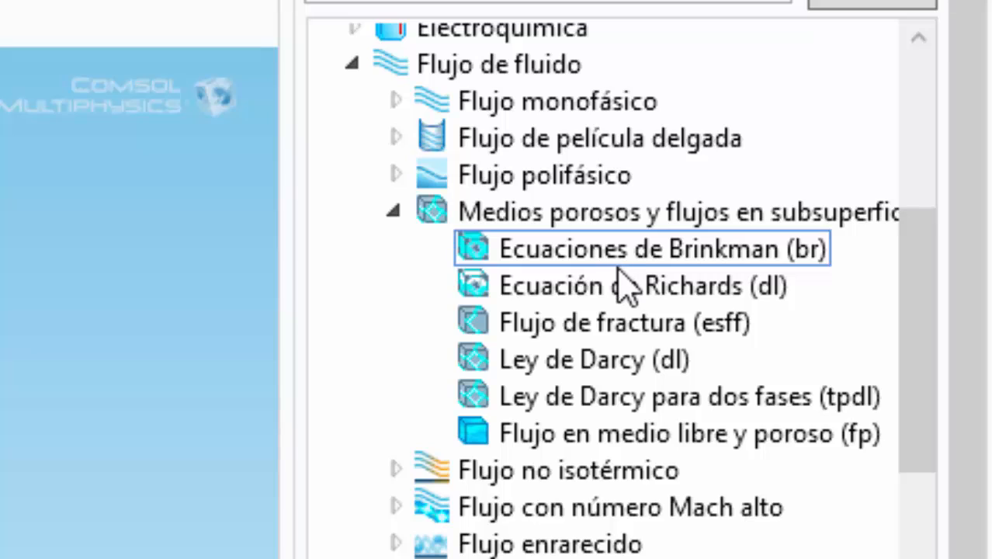
left_click(595, 363)
left_click(590, 389)
left_click(565, 364)
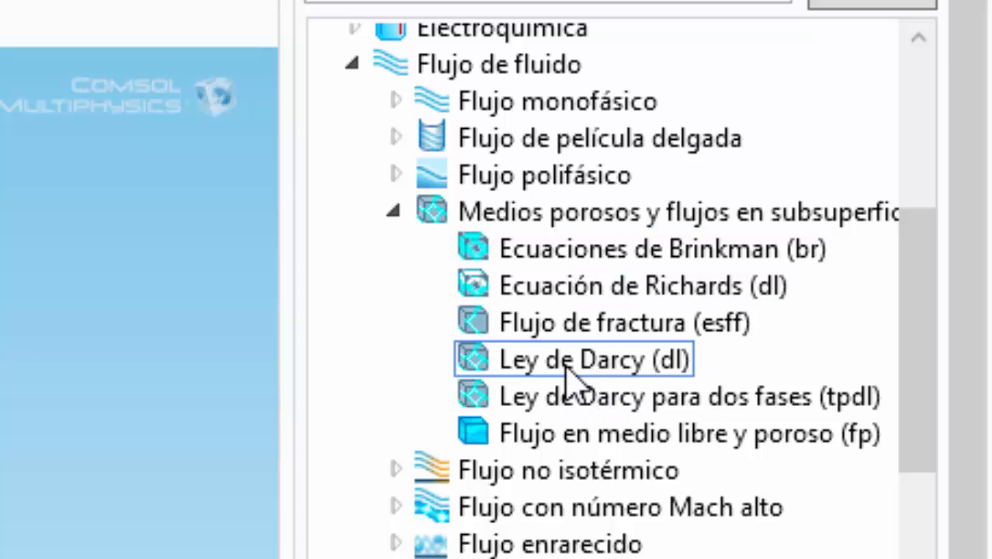
left_click(590, 397)
left_click(567, 376)
left_click(553, 366)
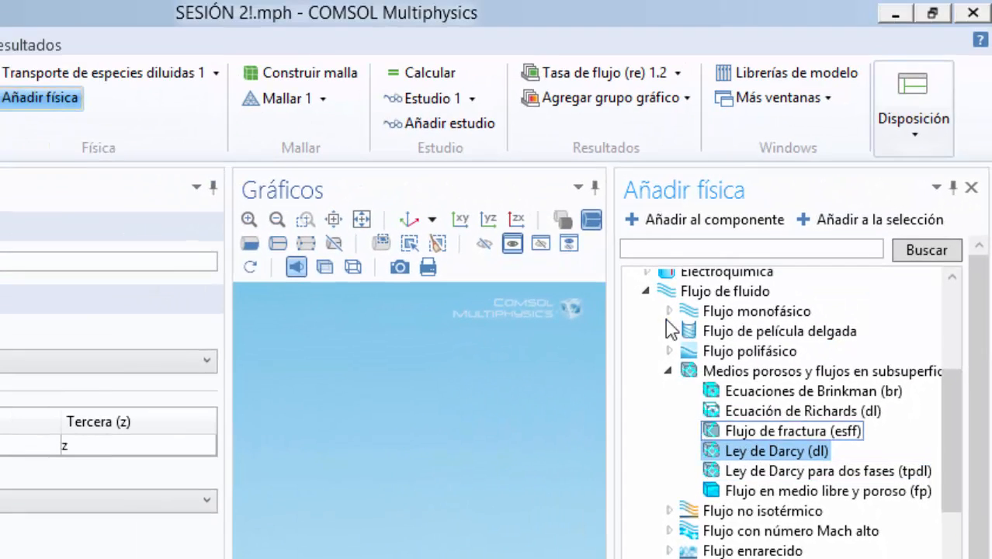
left_click(690, 220)
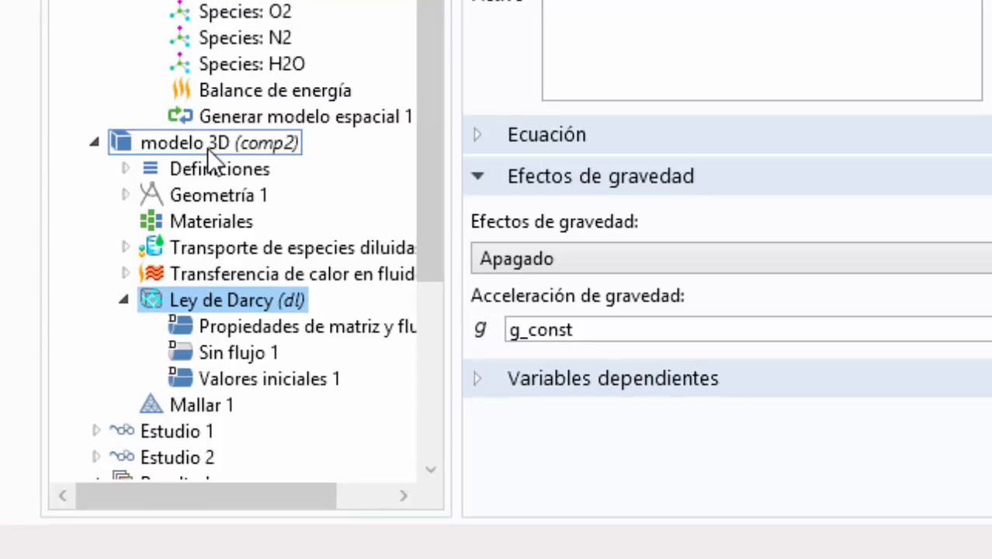
Step: Import the geometry file monolith_3d.mphbin into the modelo 3D component
left_click(229, 299)
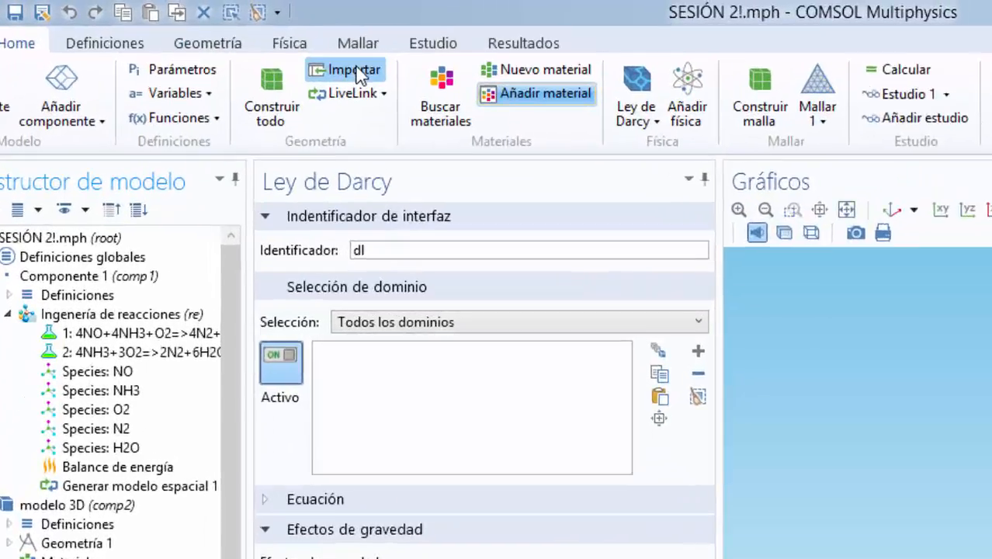
left_click(357, 72)
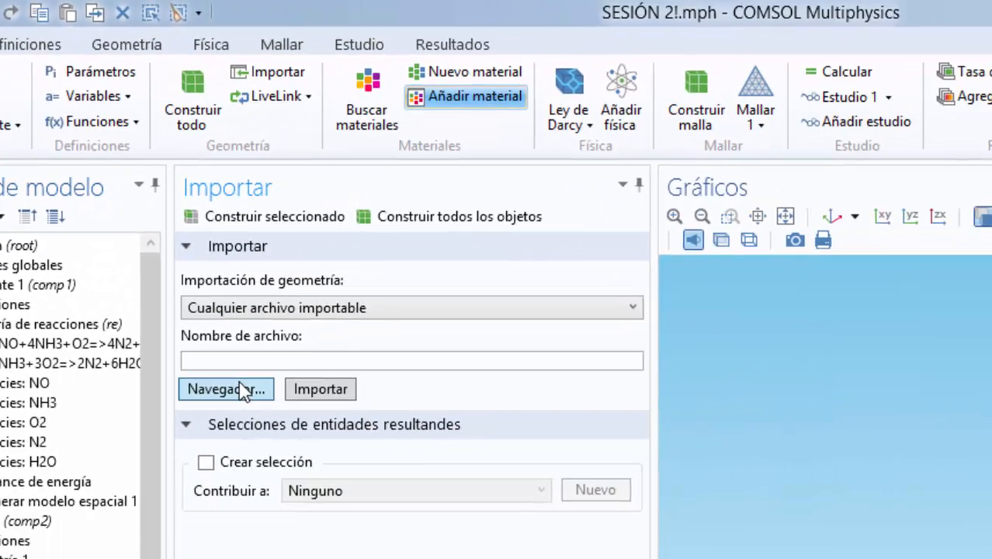
left_click(240, 389)
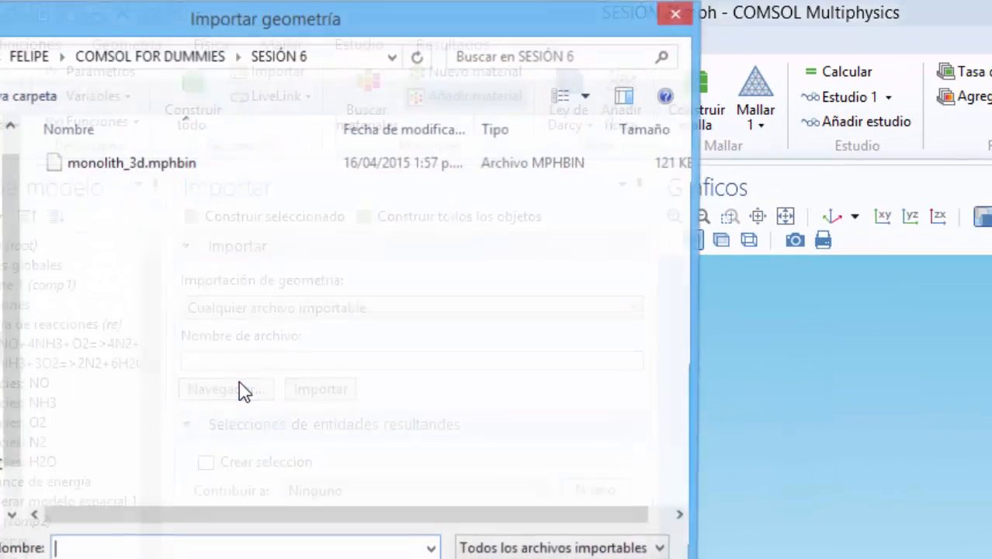
left_click(149, 172)
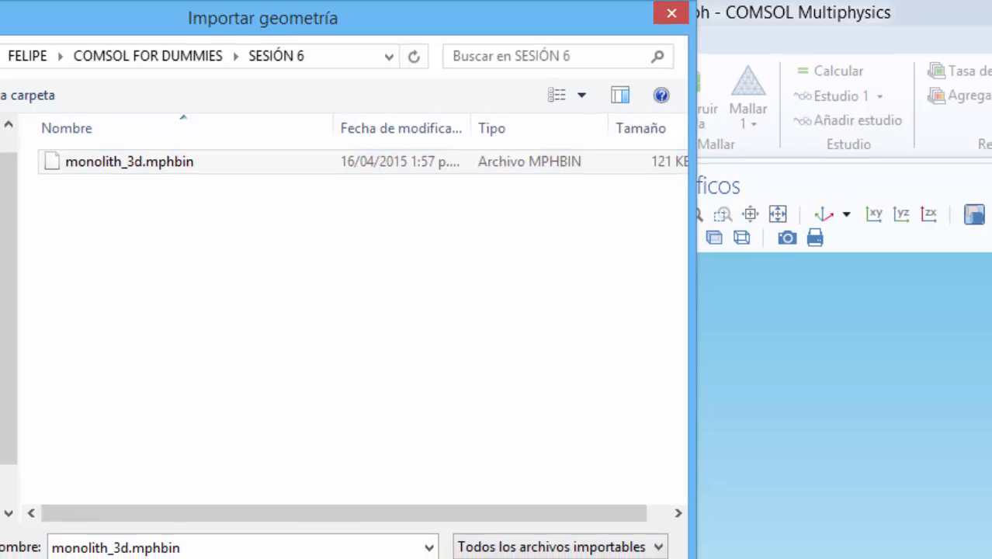
left_click(430, 503)
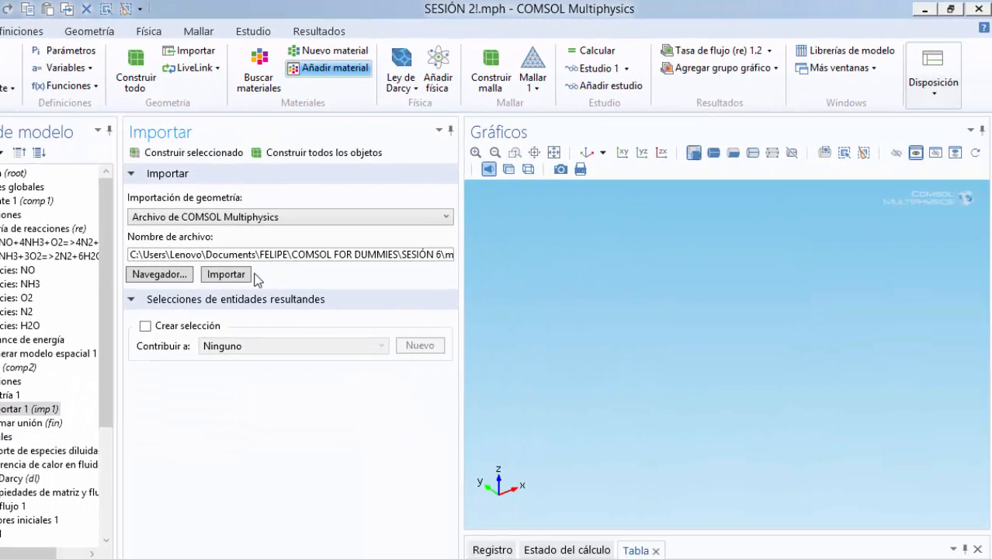
left_click(244, 278)
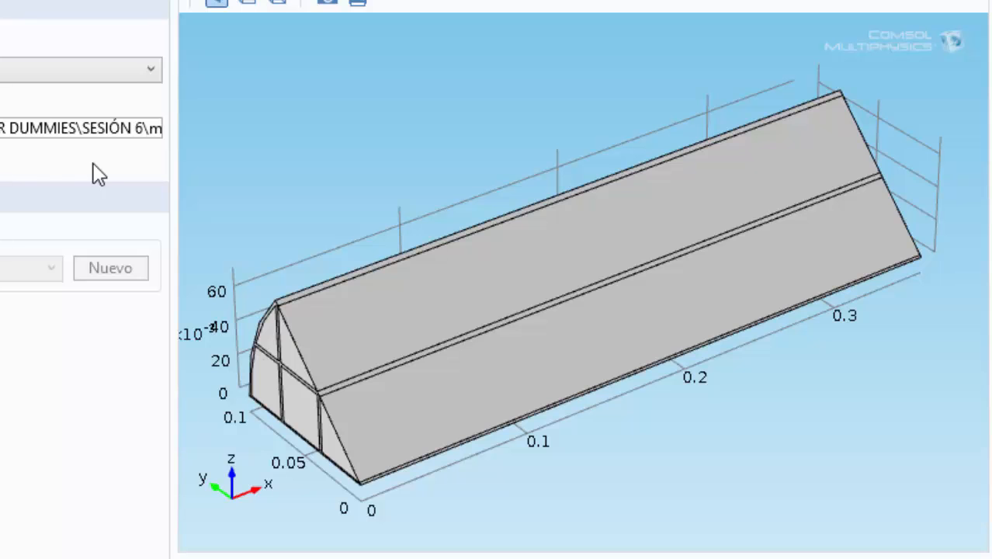
Step: Add an explicit domain selection to modelo 3D containing domain 1, the walls between the monolith's channels
left_click_drag(630, 491, 769, 444)
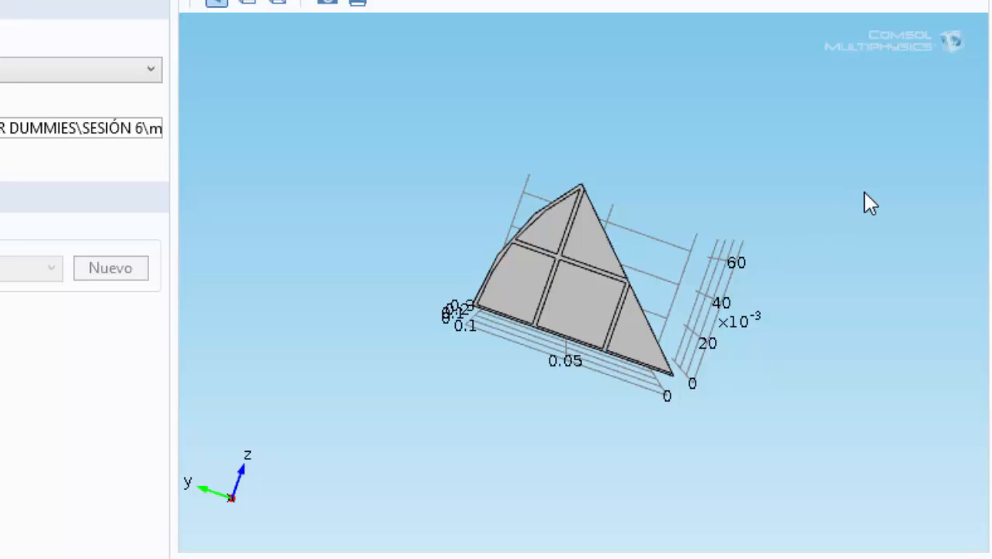
left_click_drag(864, 192, 804, 226)
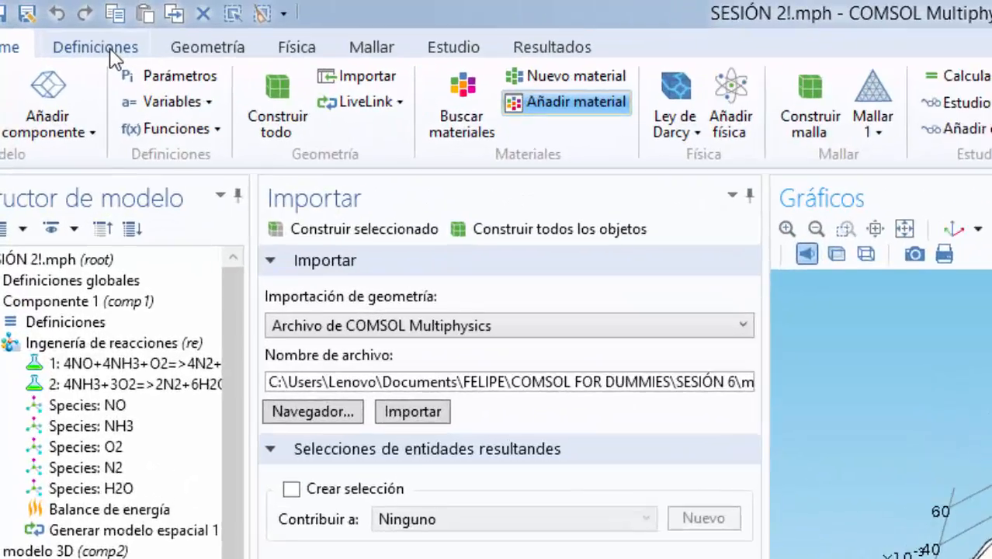
left_click(69, 33)
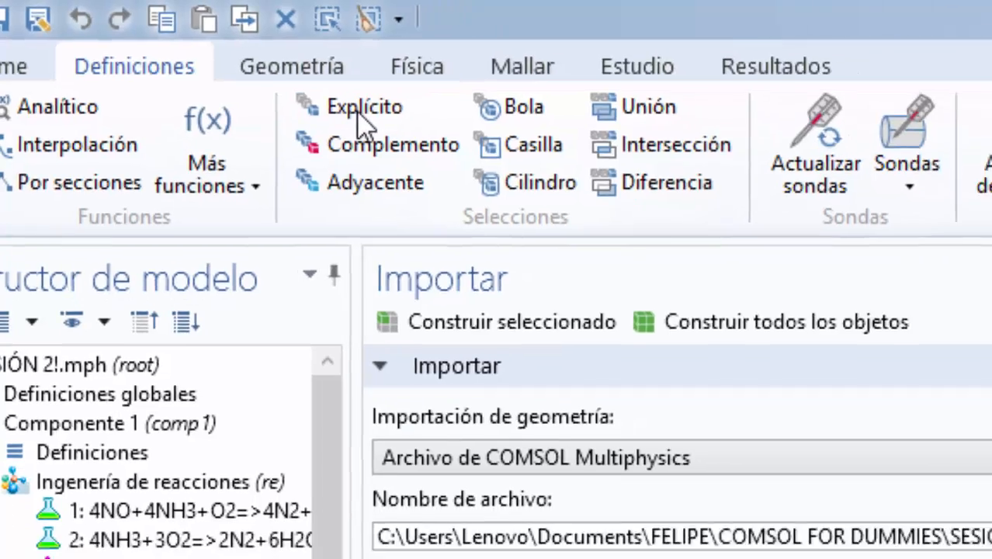
left_click(359, 113)
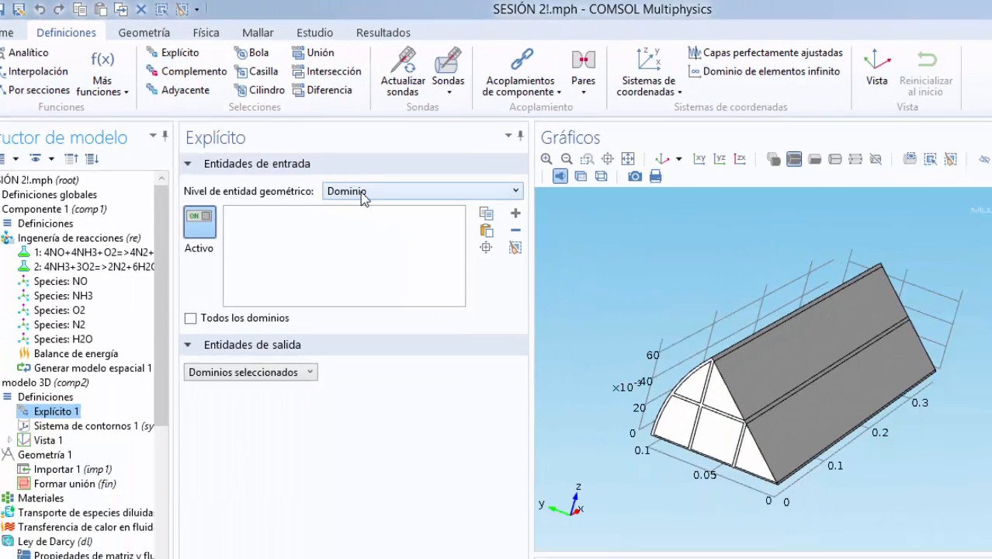
left_click(722, 349)
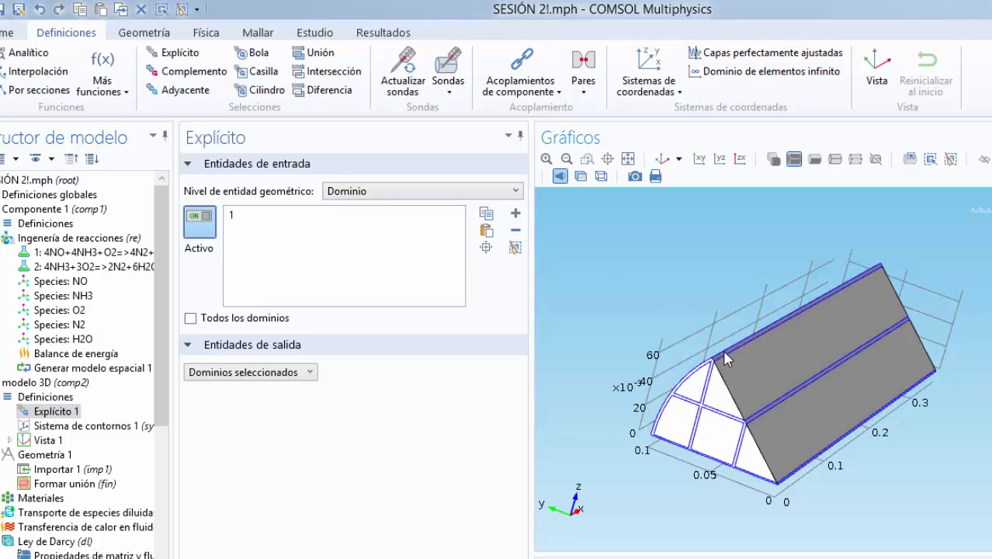
Step: Rename the explicit selection Explícito 1 as paredes de soporte
right_click(60, 414)
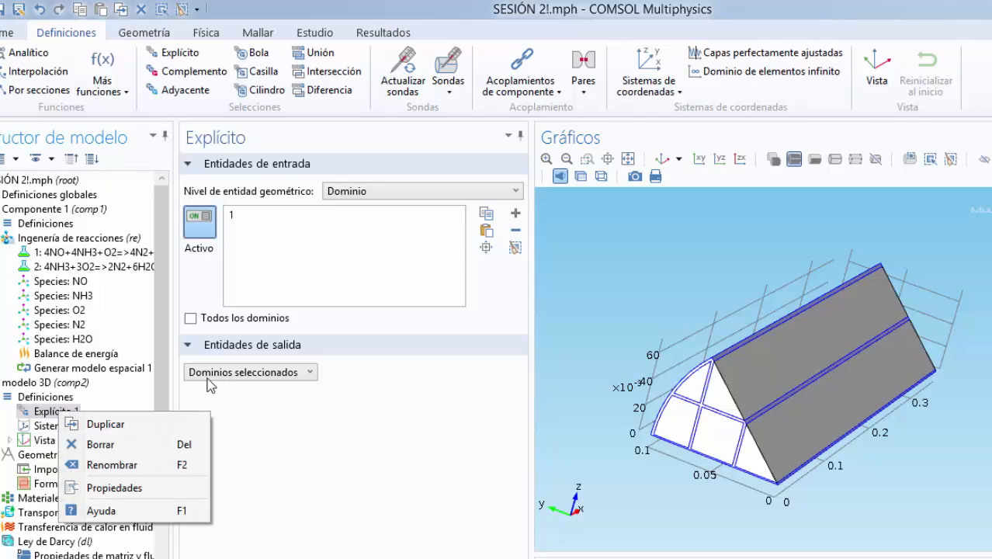
left_click(121, 471)
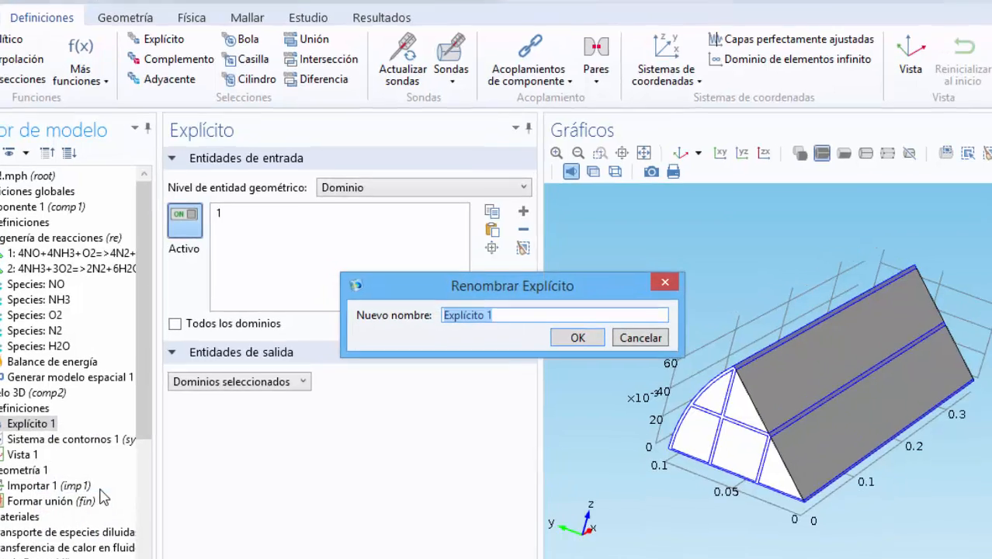
type("paredes ")
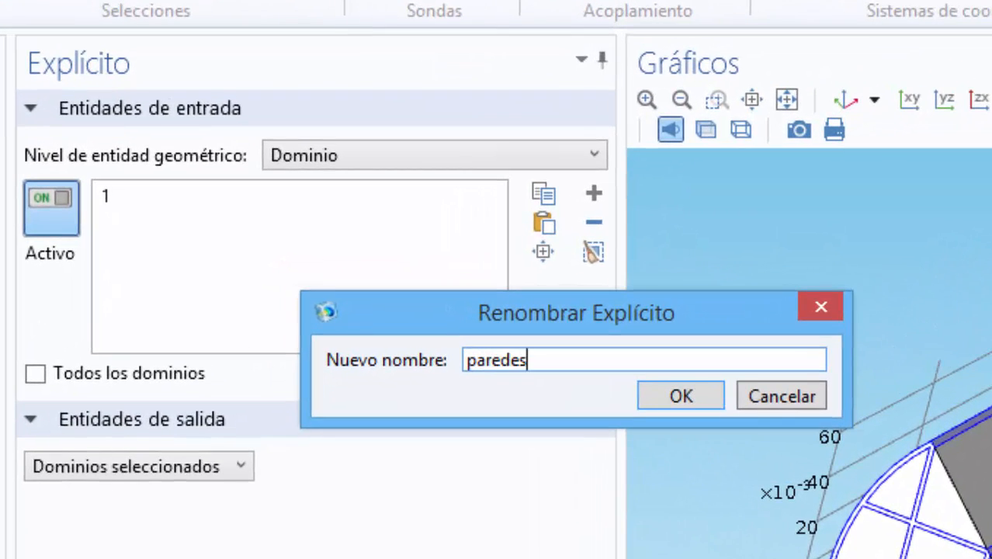
type("de soporte")
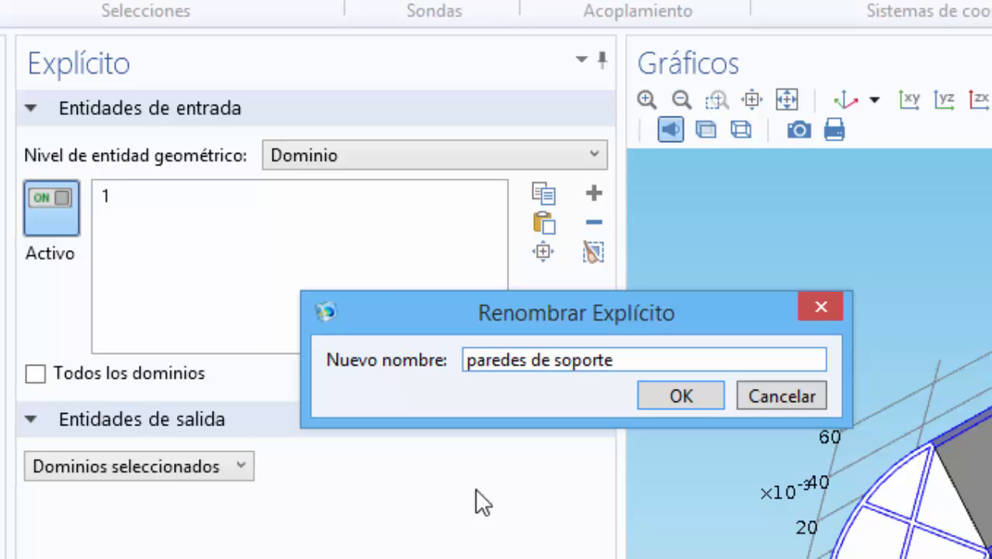
left_click(682, 396)
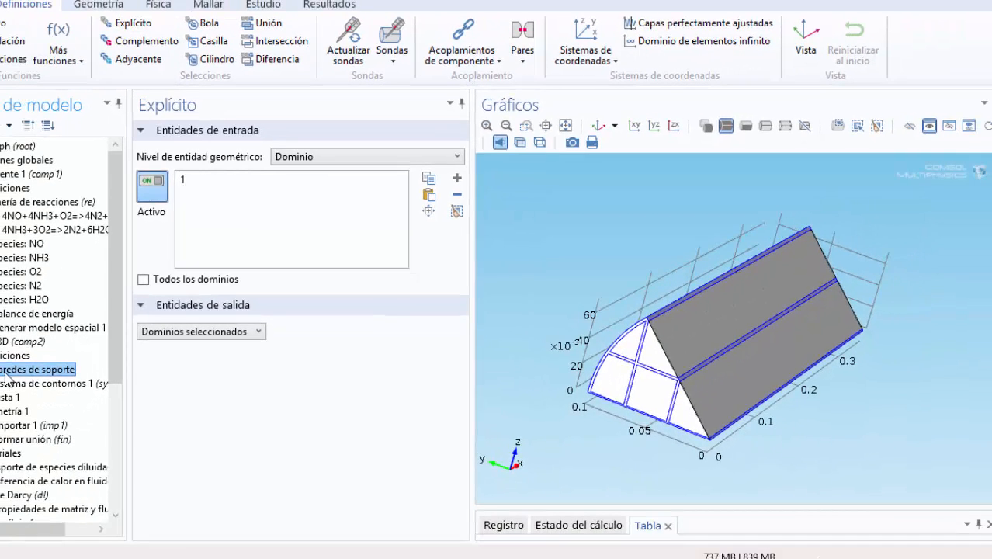
Step: Add a second explicit domain selection containing the five channel domains, 2 to 6
left_click(137, 22)
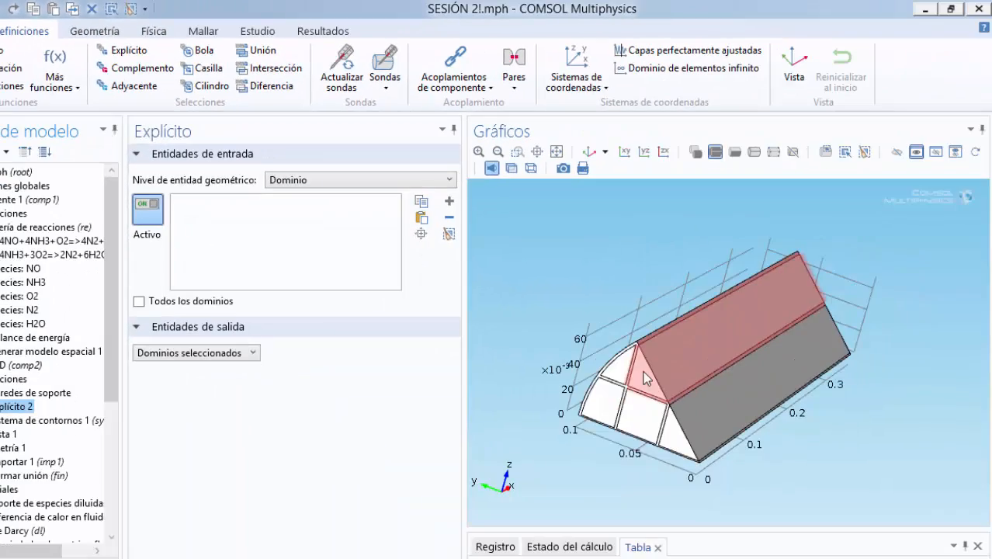
left_click(643, 373)
left_click(682, 441)
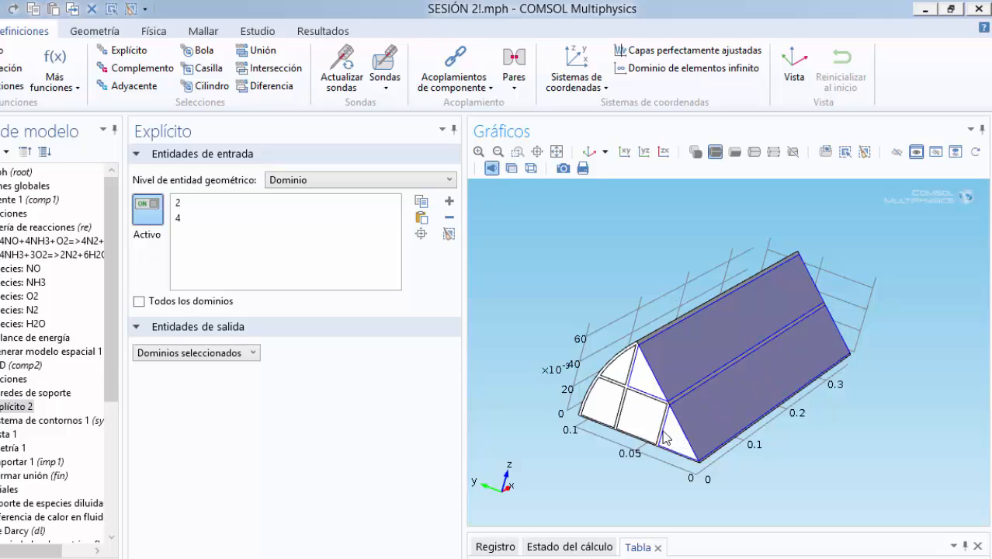
left_click(634, 419)
left_click(617, 378)
left_click(602, 405)
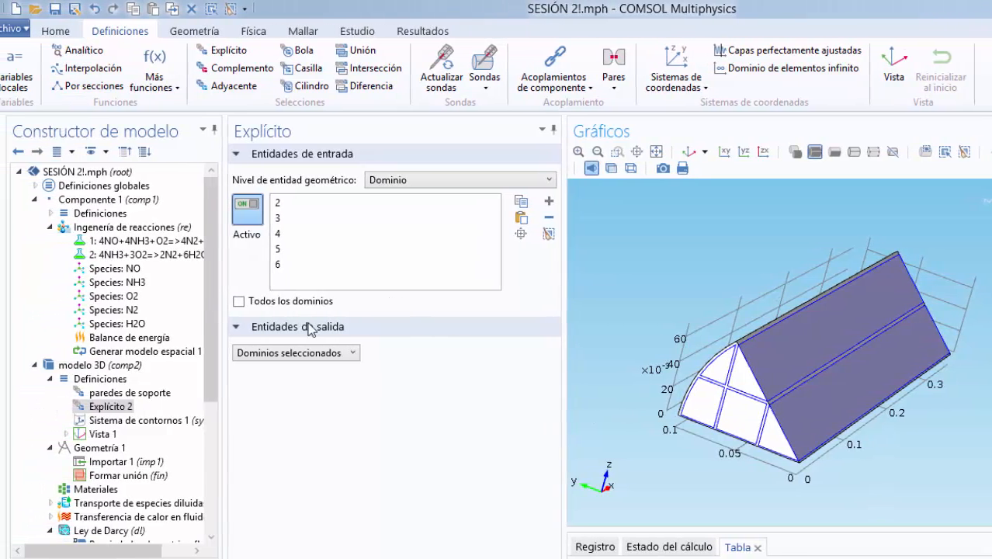
Step: Rename the explicit selection Explícito 2 as canales
right_click(136, 413)
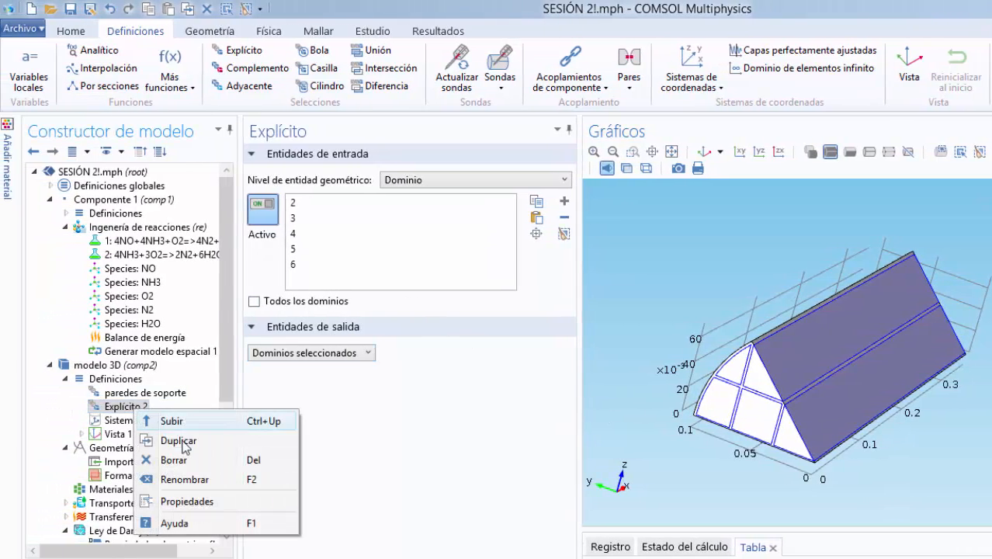
left_click(186, 479)
type("ca")
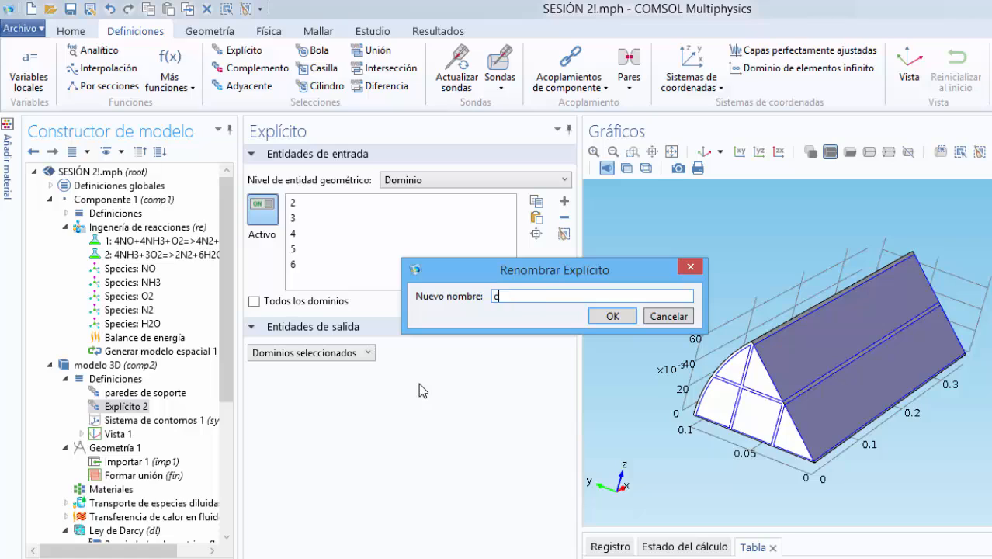
type("nales")
left_click(613, 317)
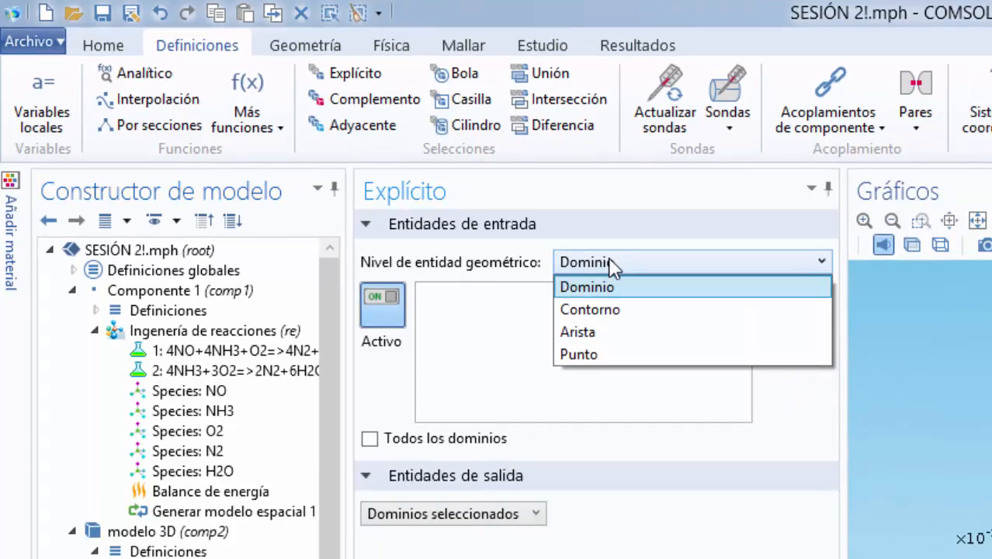
Step: Set the Explícito 3 selection to the Contorno level and select the channels' front faces, boundaries 4, 9, 13, 19 and 23
left_click(611, 262)
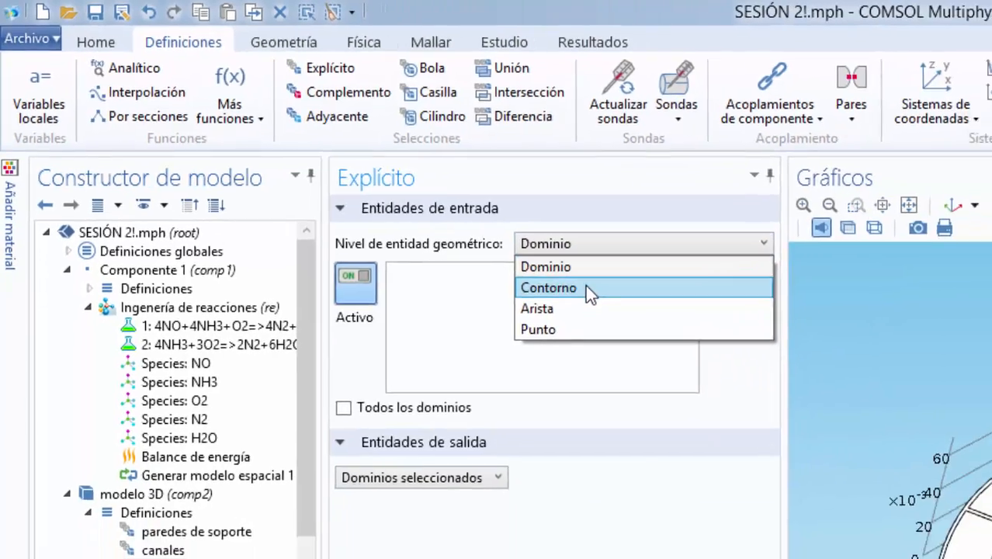
left_click(590, 309)
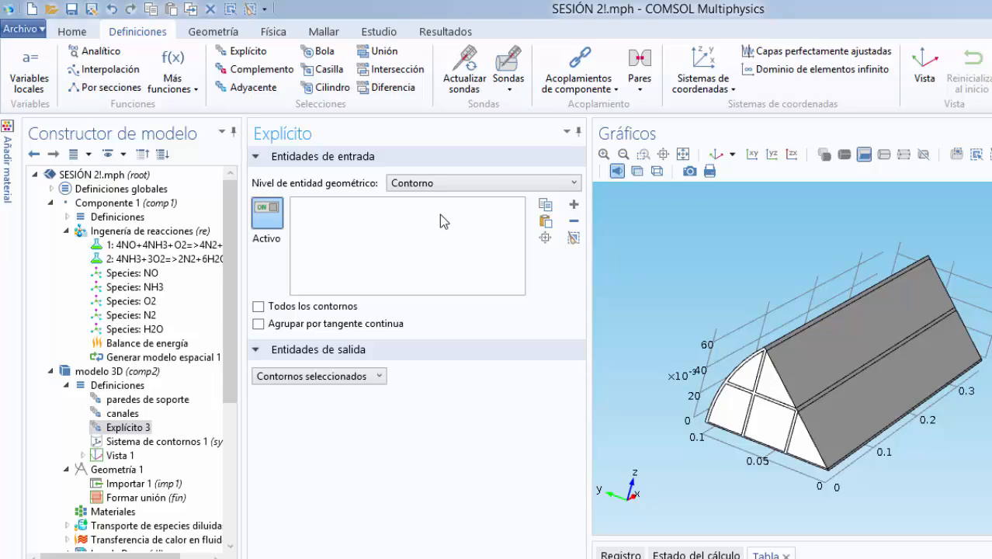
left_click(745, 386)
left_click(771, 388)
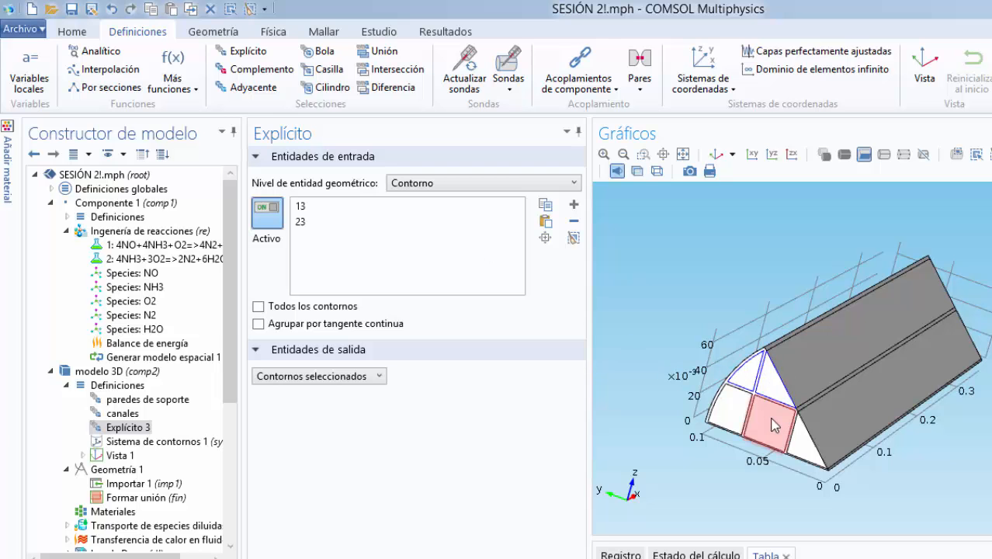
left_click(773, 424)
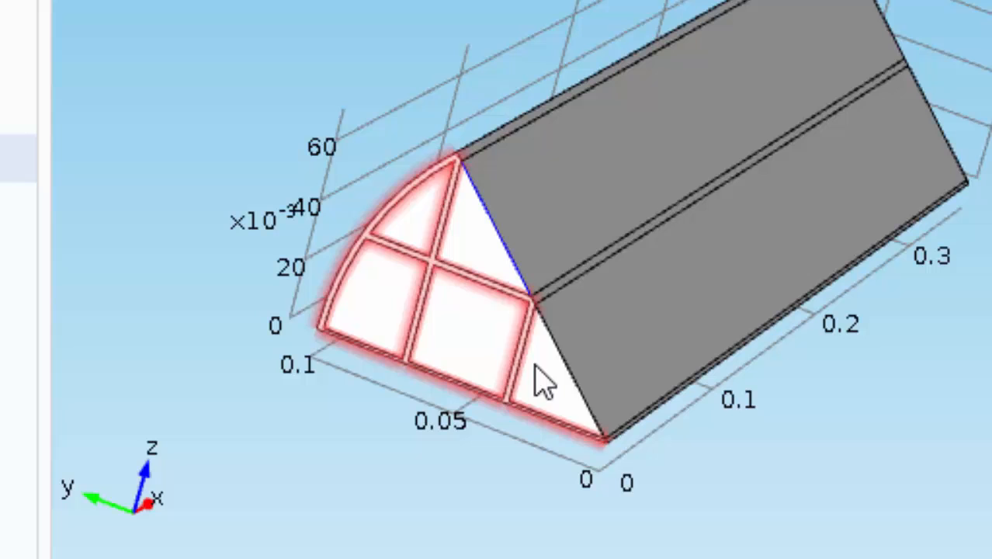
left_click(548, 380)
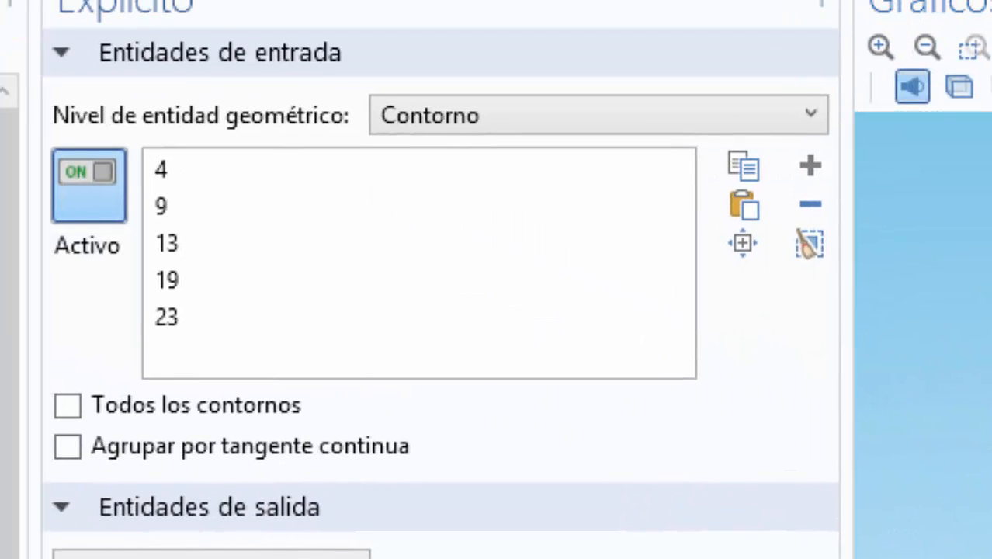
Step: Rename the explicit selection Explícito 3 as entrada
right_click(239, 224)
left_click(443, 414)
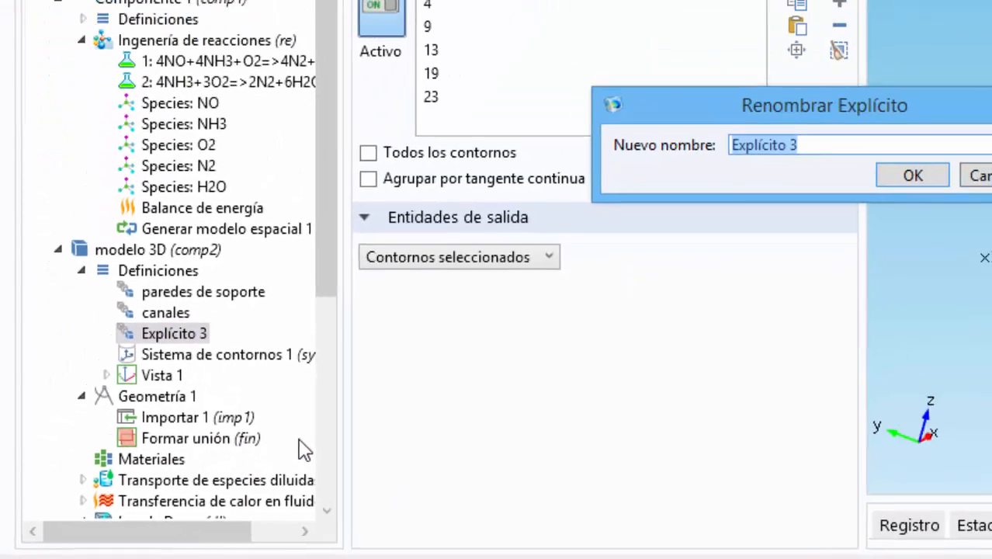
type("entrada")
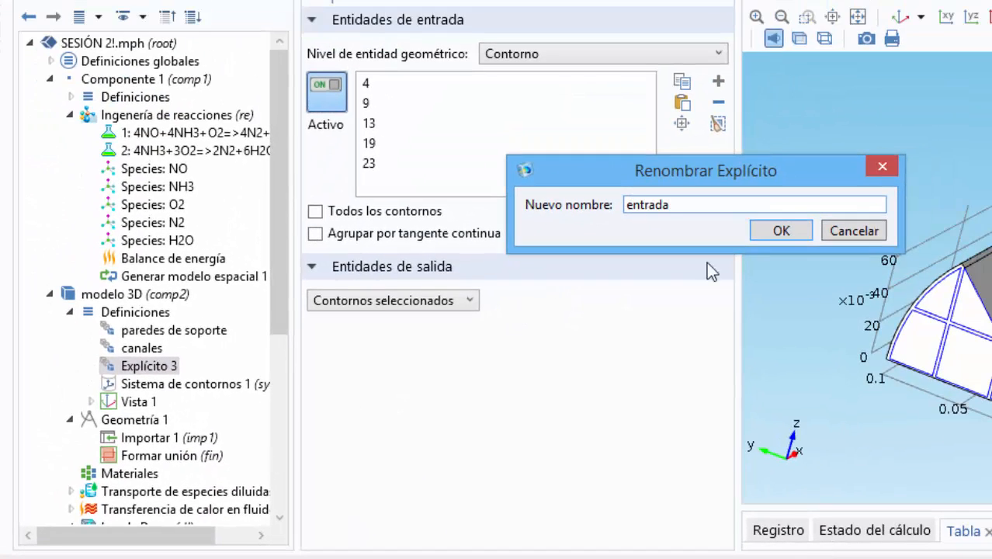
left_click(782, 231)
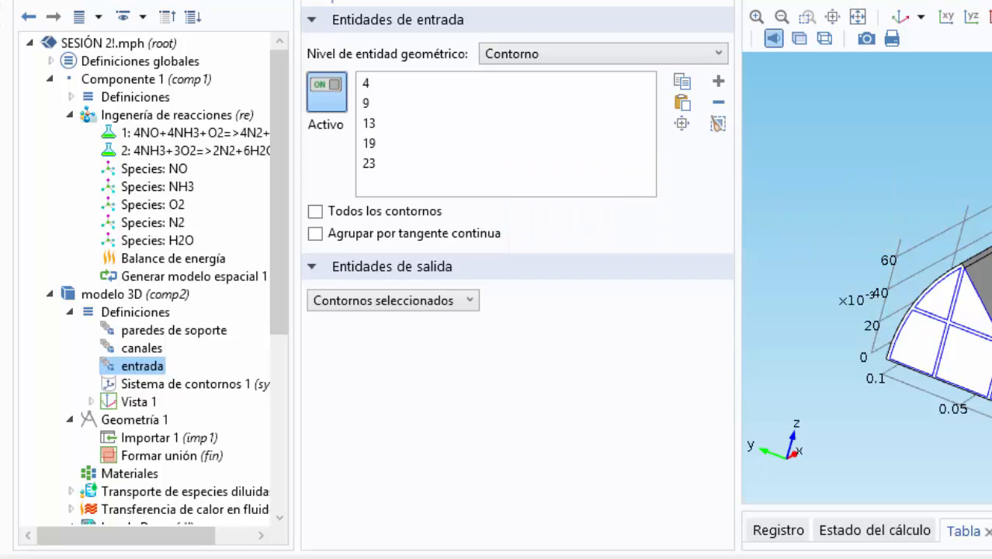
Step: Add an explicit selection at the Contorno level containing the channels' five rear end faces, boundaries 30 to 34
left_click(231, 44)
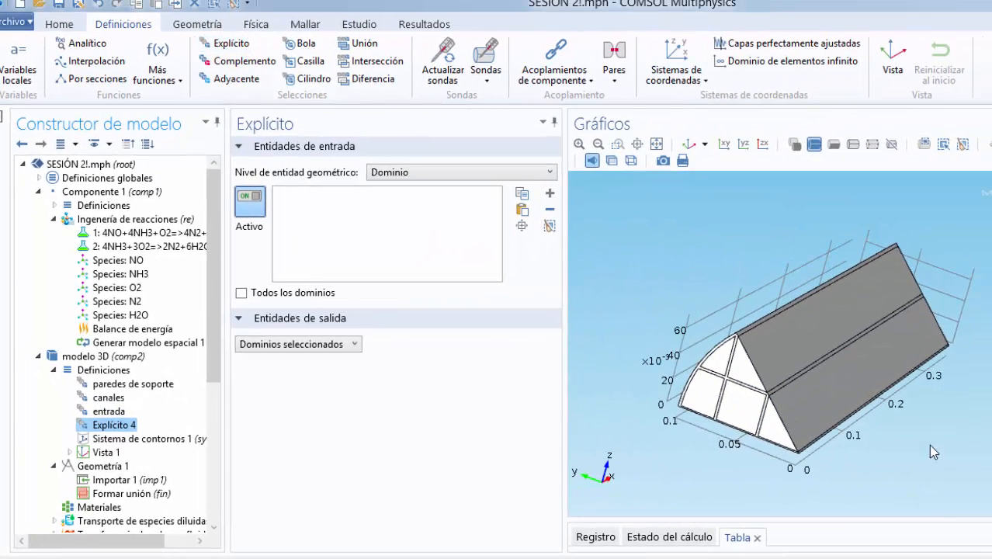
left_click_drag(990, 429, 866, 458)
left_click_drag(779, 432, 755, 443)
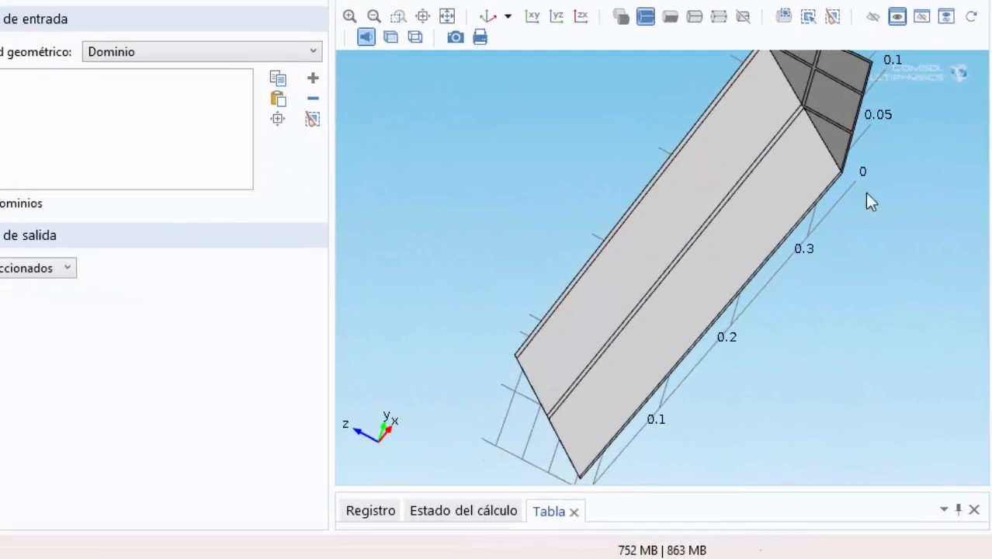
left_click_drag(891, 172, 891, 248)
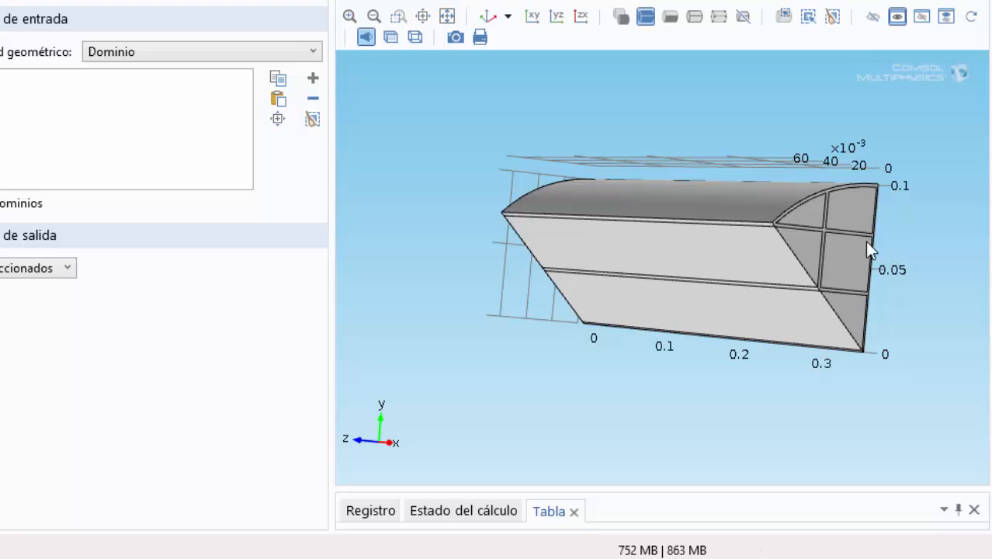
left_click(811, 222)
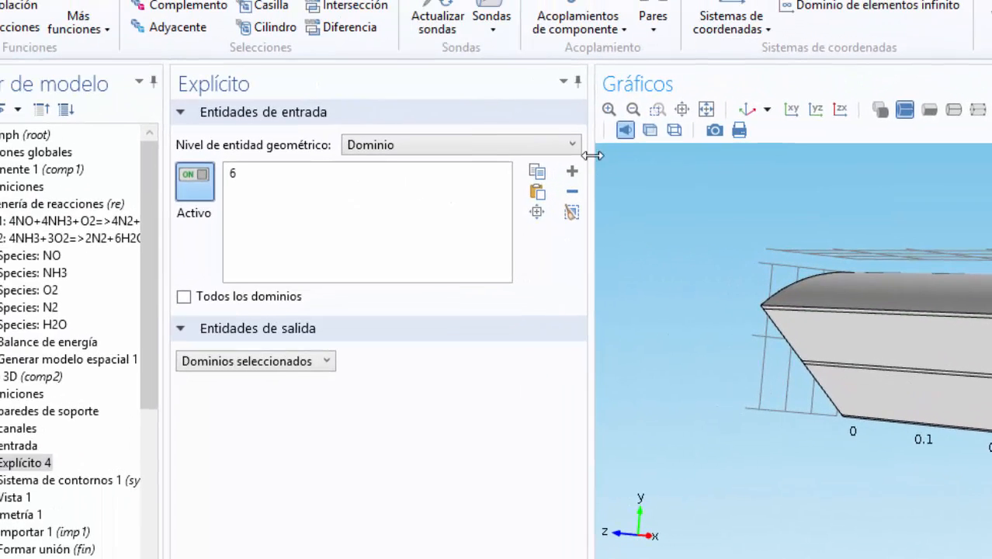
left_click(586, 149)
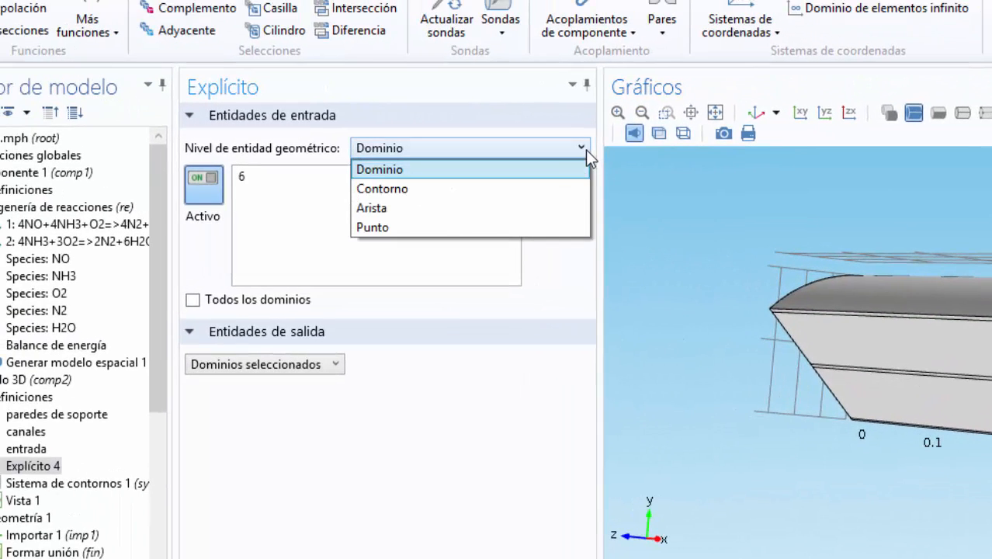
left_click(489, 190)
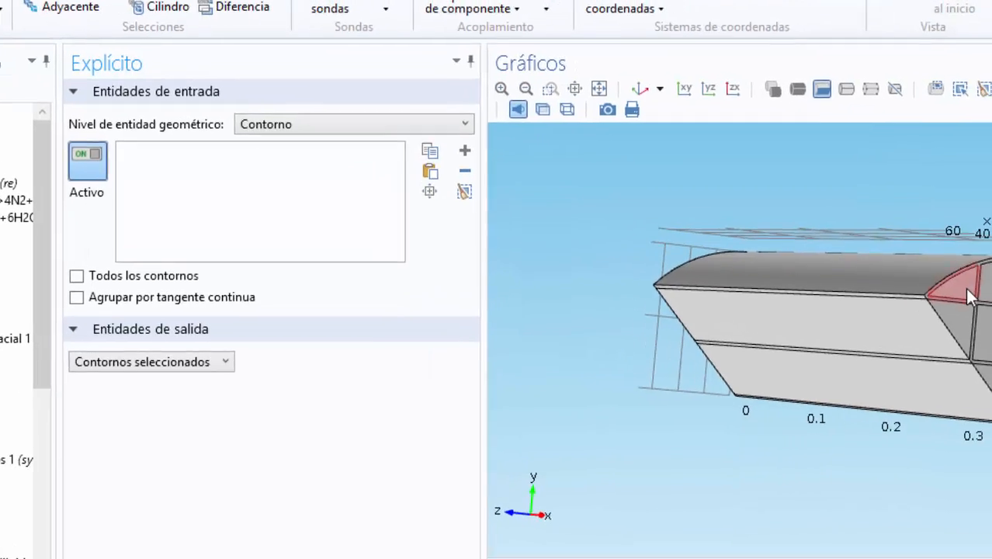
left_click(966, 289)
left_click(807, 284)
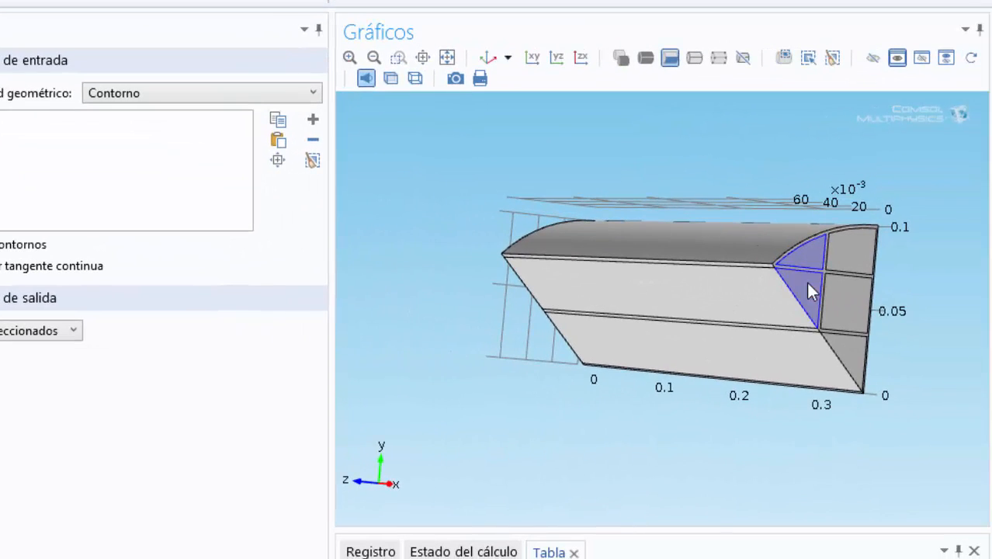
left_click(846, 292)
left_click(849, 247)
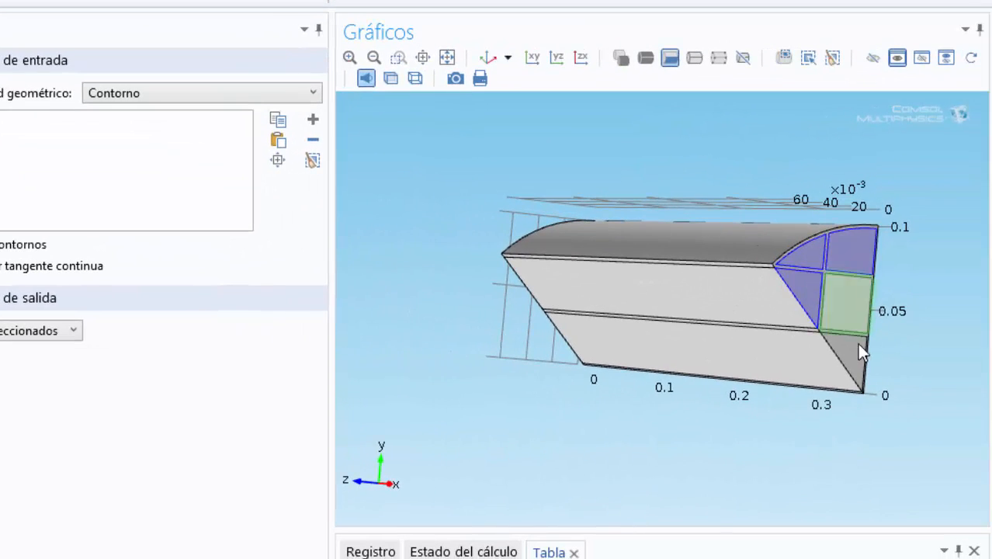
left_click(856, 358)
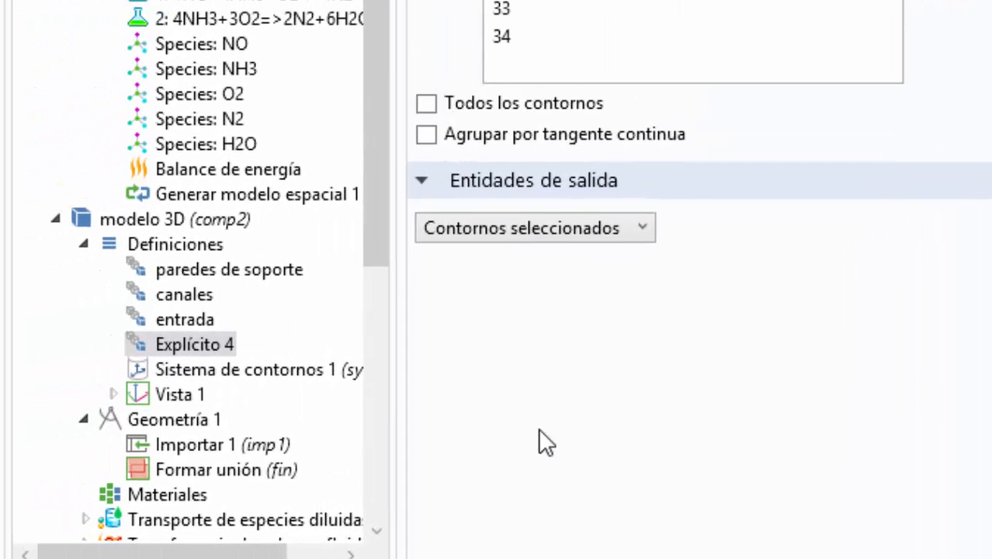
Step: Rename the explicit selection Explícito 4 as salida
right_click(204, 347)
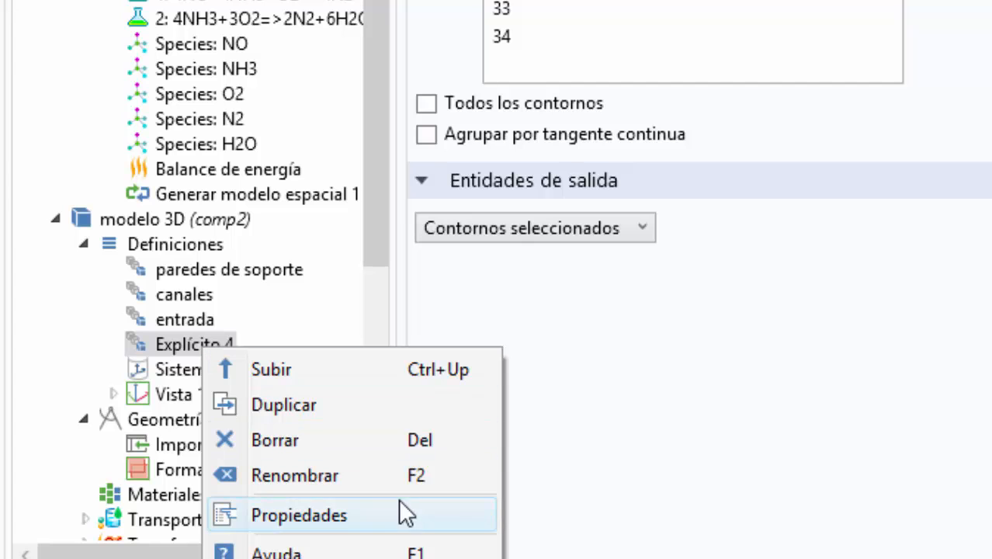
left_click(388, 477)
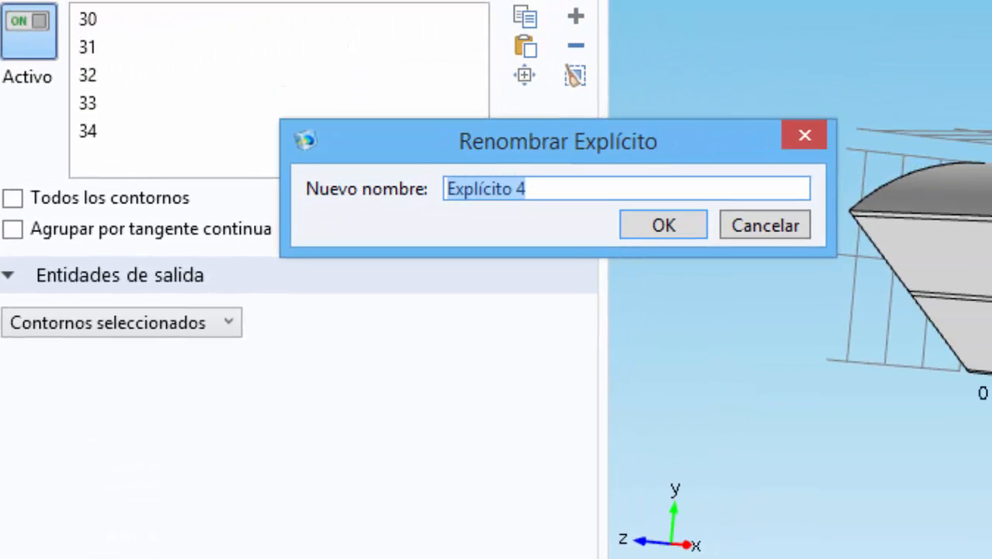
type("s")
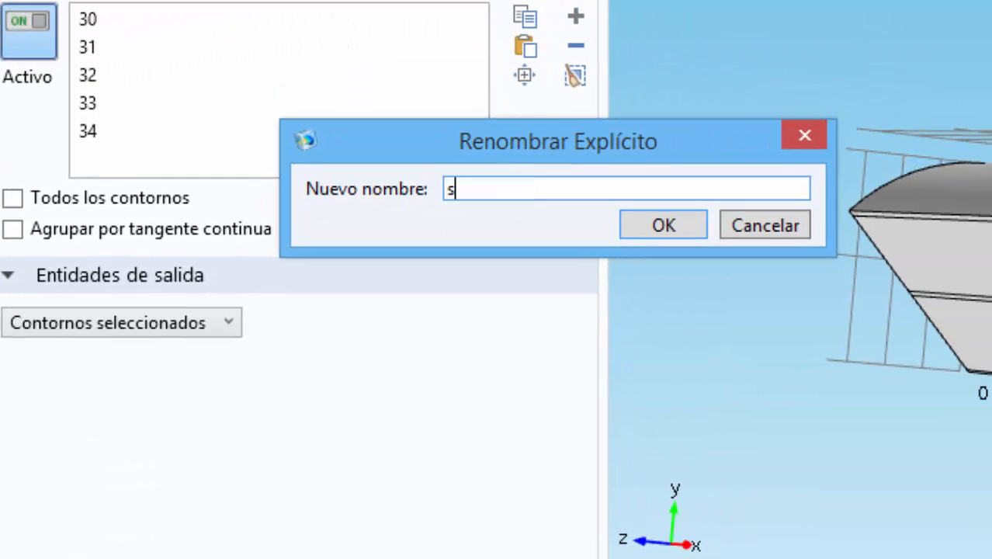
type("alida")
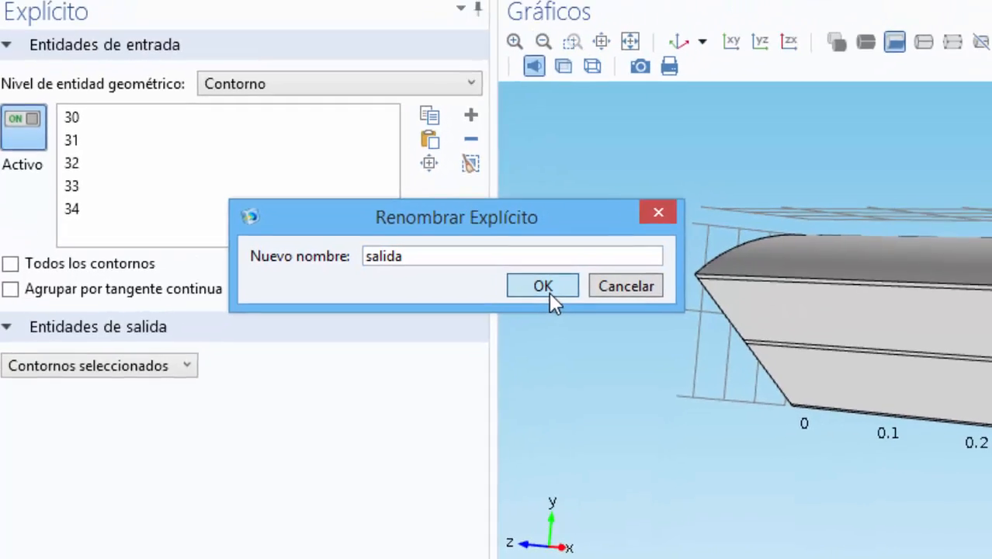
left_click(547, 292)
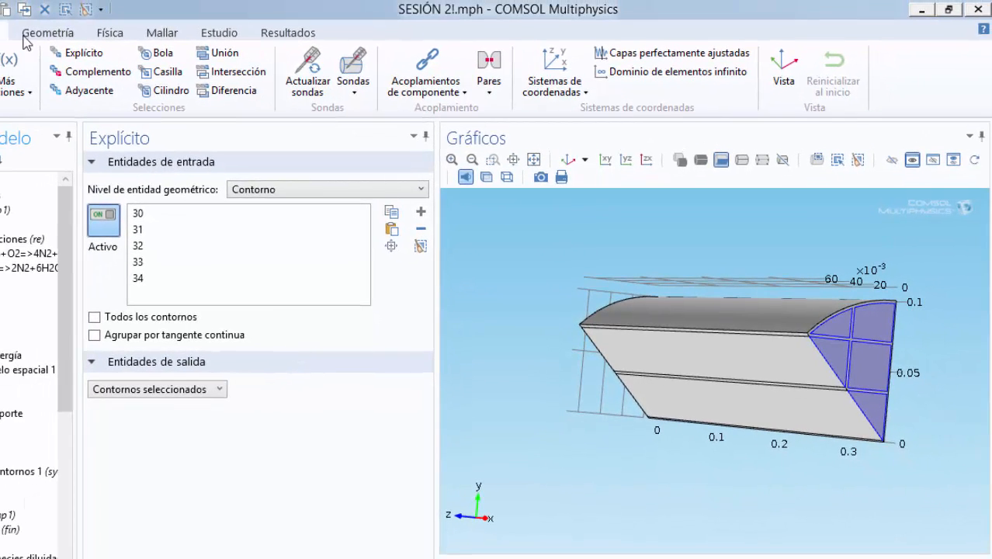
Step: Add an explicit selection at the Contorno level containing the support's flat lengthwise symmetry faces, boundaries 2, 3, 8 and 18
left_click(75, 52)
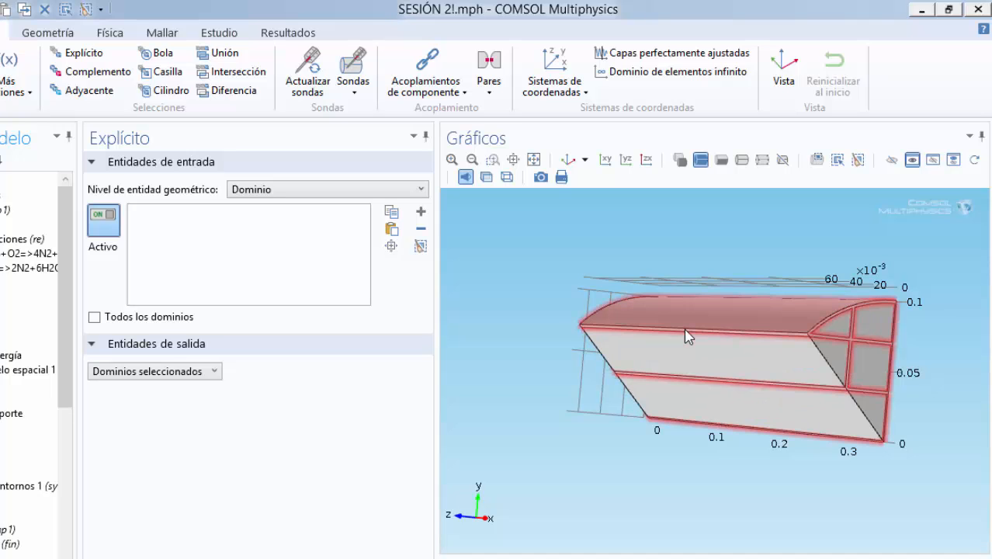
left_click(271, 189)
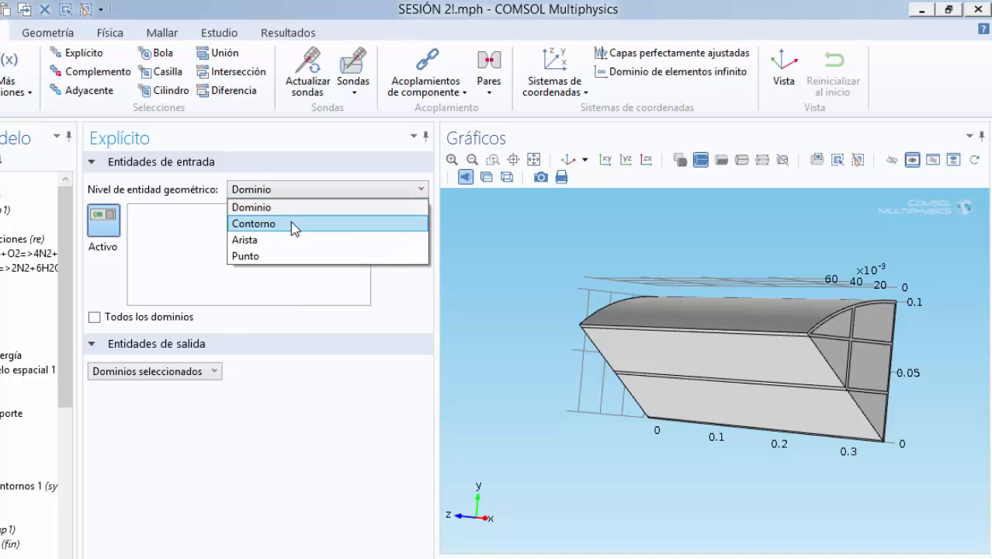
left_click(292, 223)
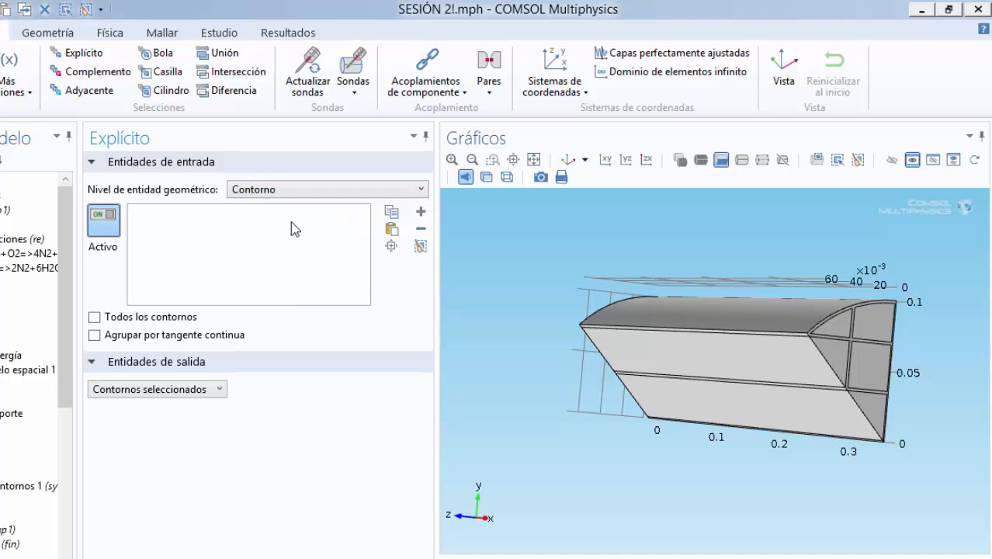
left_click(741, 335)
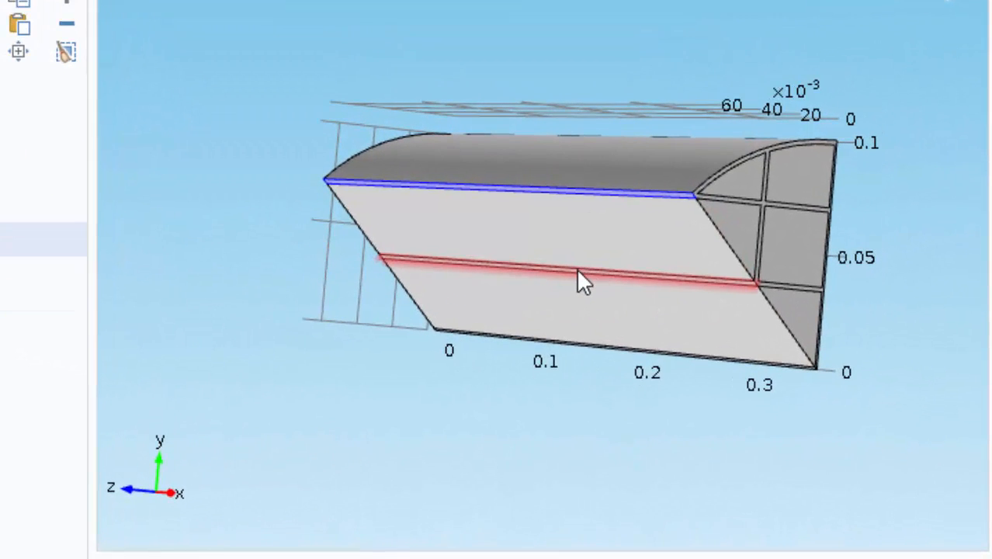
left_click(578, 273)
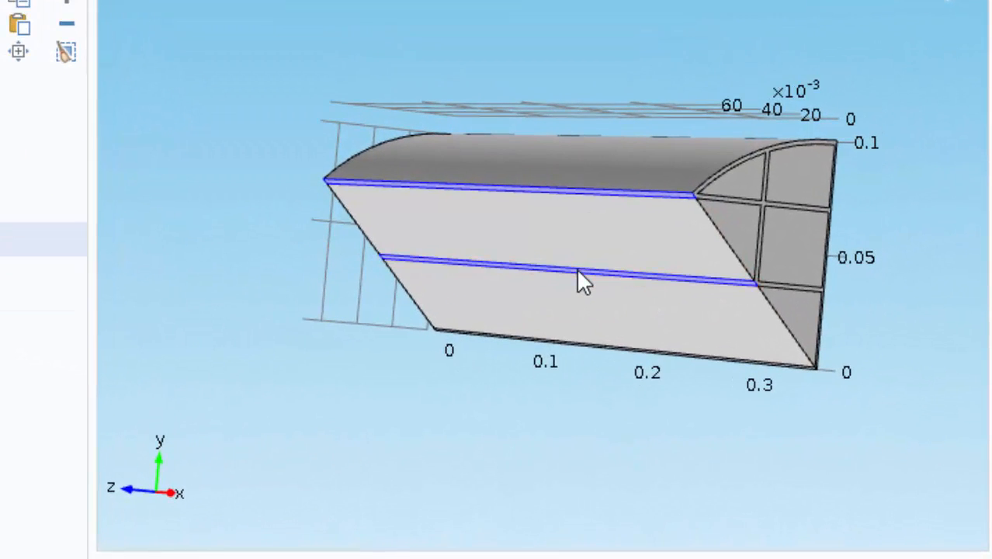
left_click(624, 353)
left_click_drag(885, 332, 797, 315)
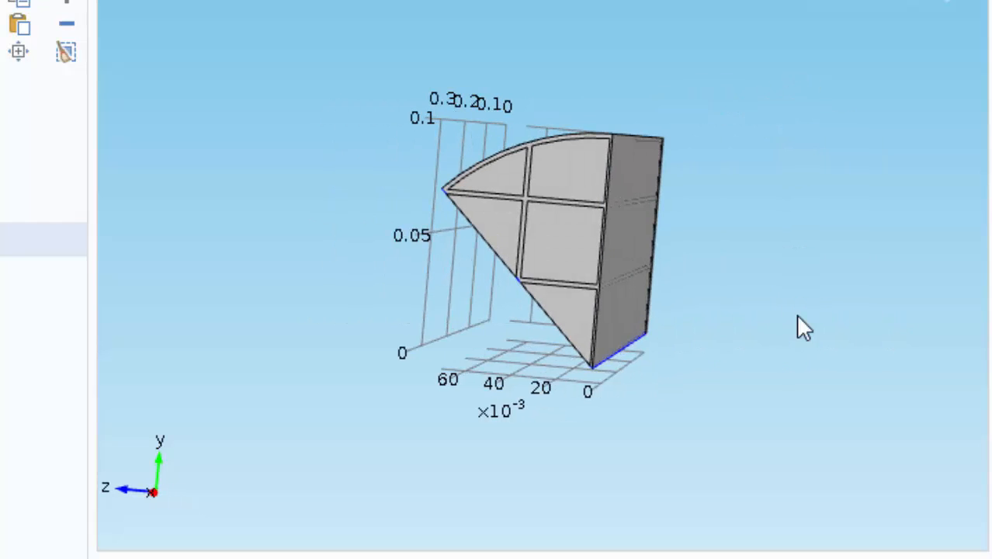
left_click(620, 250)
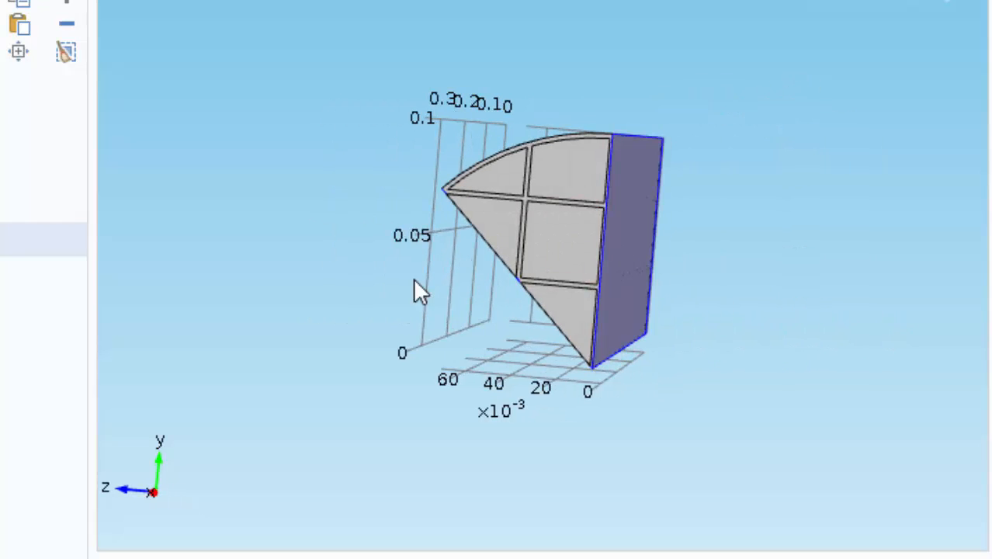
left_click_drag(578, 47, 622, 25)
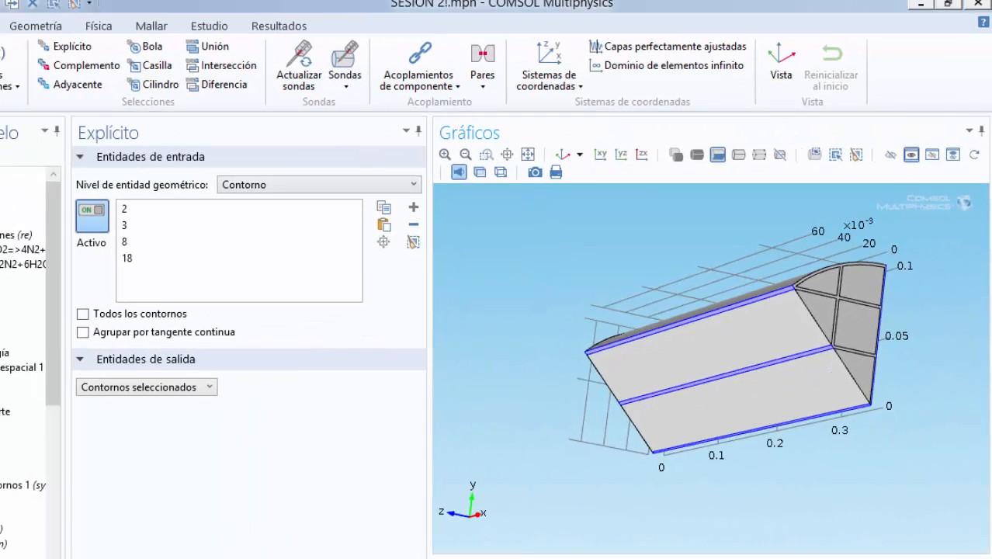
Step: Rename the explicit selection Explícito 5 as simetria
right_click(44, 448)
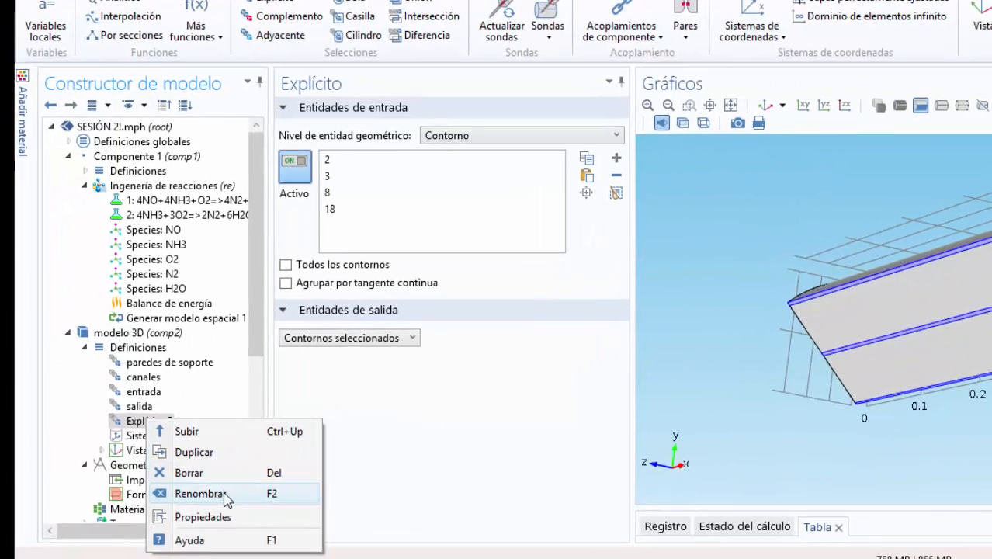
left_click(21, 542)
type("a")
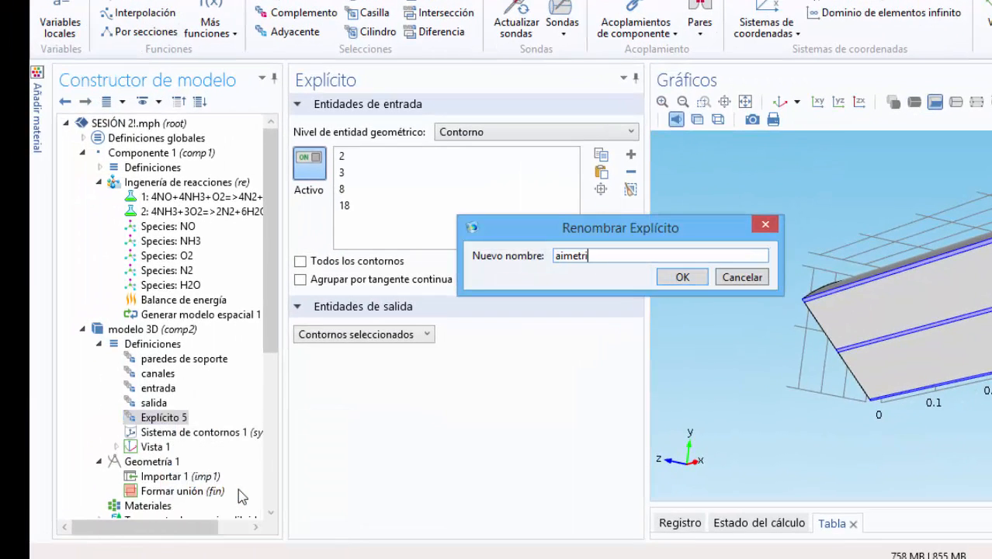
type("imetria")
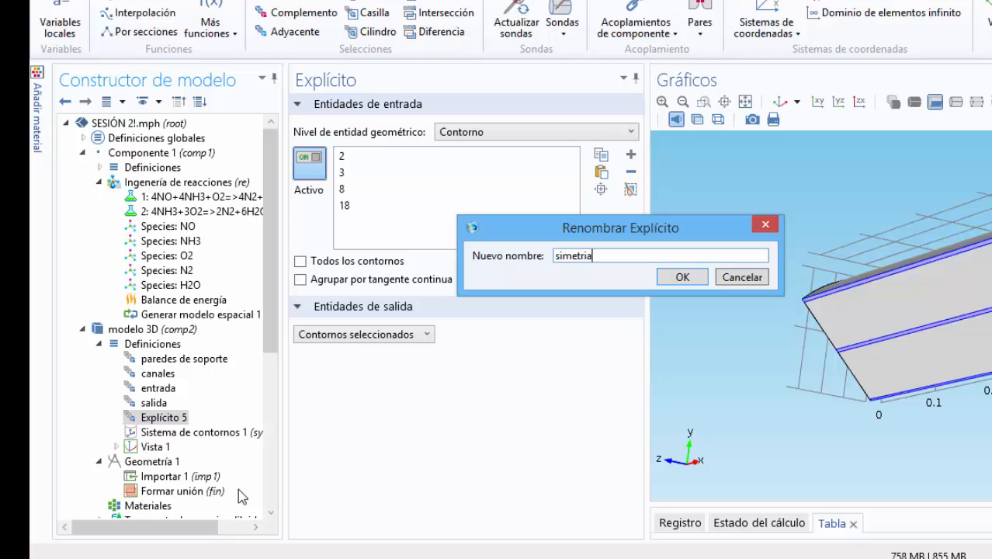
left_click(698, 286)
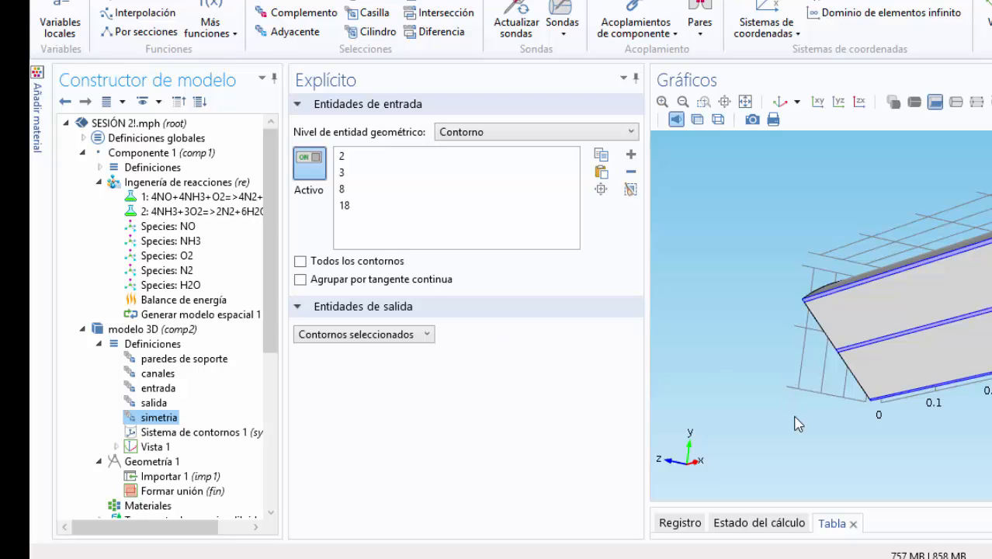
Step: Add an explicit selection at the Contorno level containing the front face of the support walls, boundary 1
left_click_drag(797, 424, 991, 360)
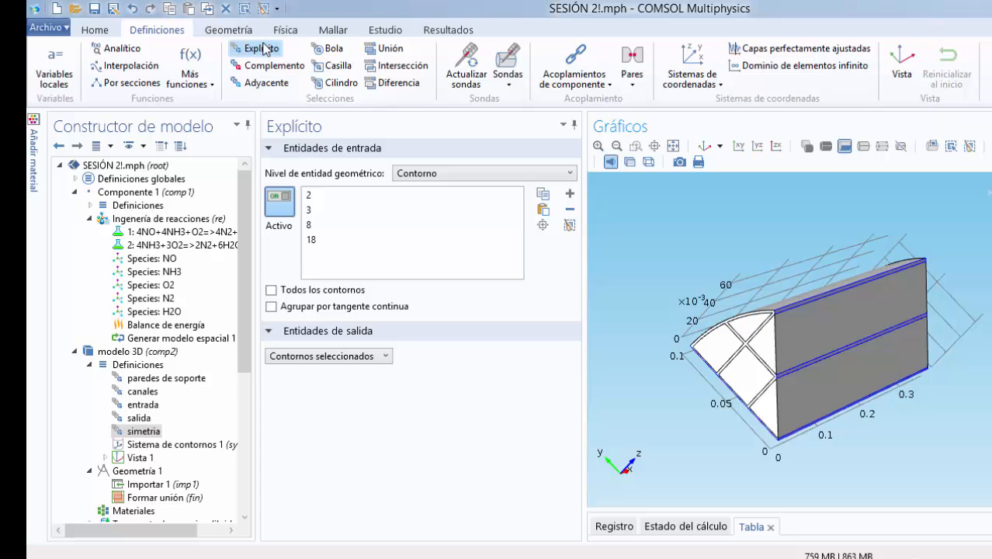
left_click(260, 48)
left_click(470, 176)
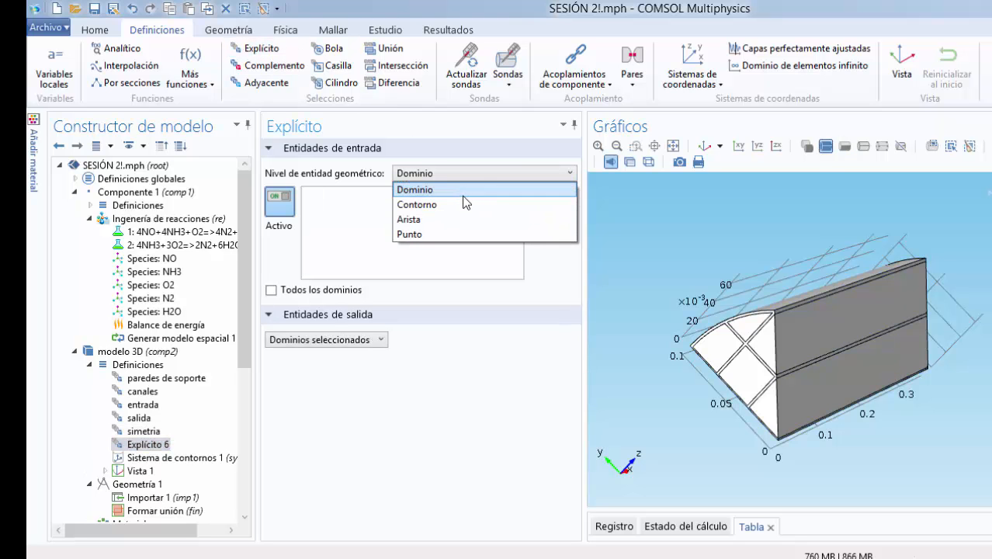
left_click(461, 204)
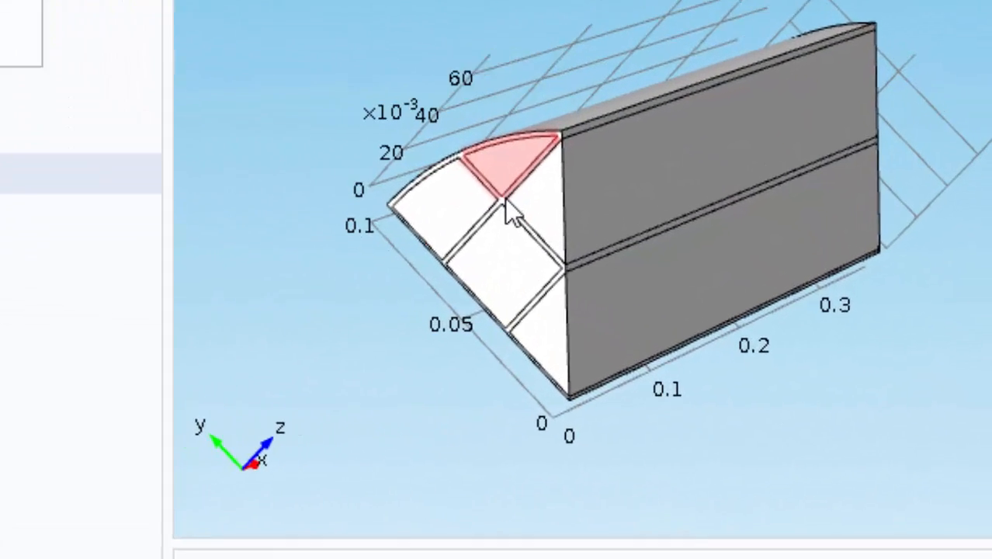
left_click(651, 271)
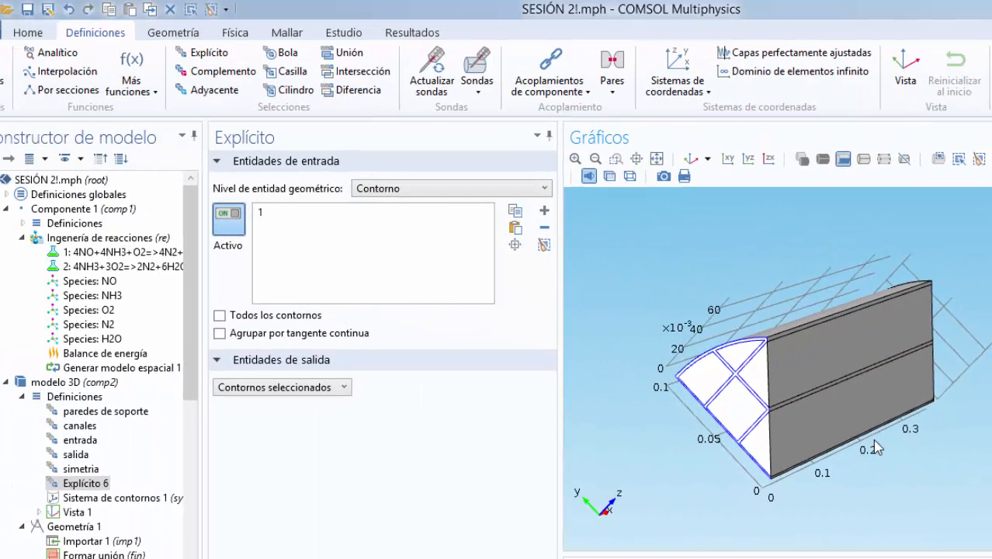
Step: Rename the explicit selection Explícito 6 as paredes de entrada
left_click(87, 489)
right_click(85, 489)
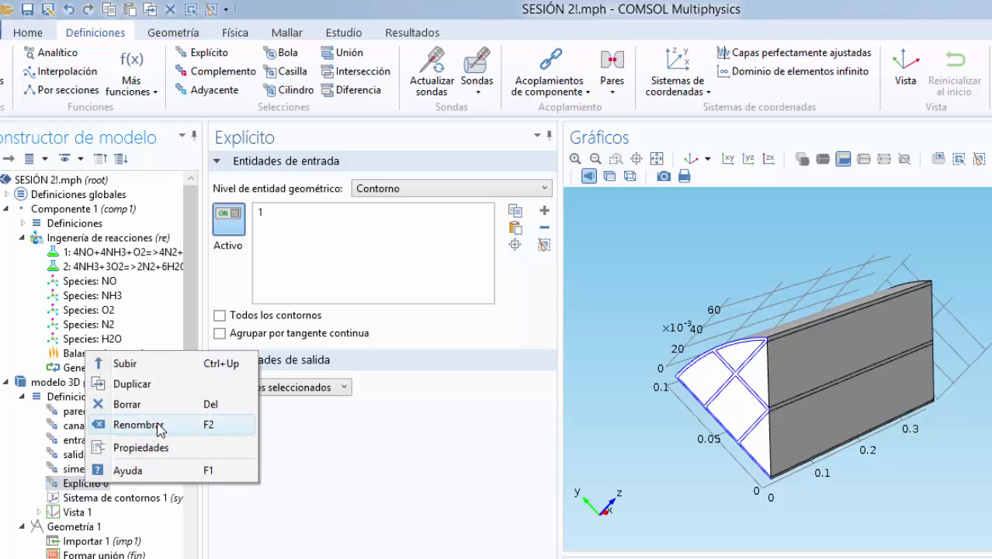
left_click(140, 424)
type("paredes de entrada")
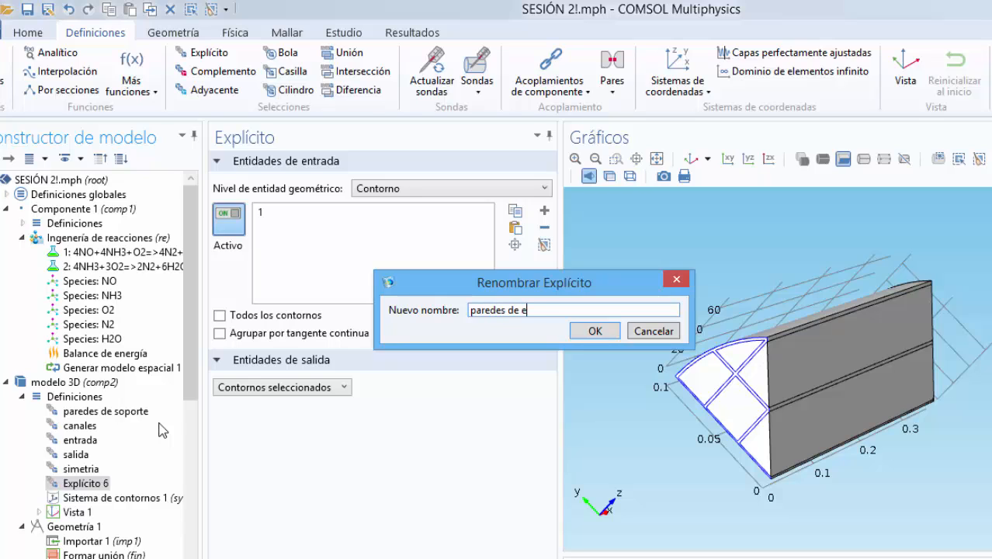
left_click(600, 332)
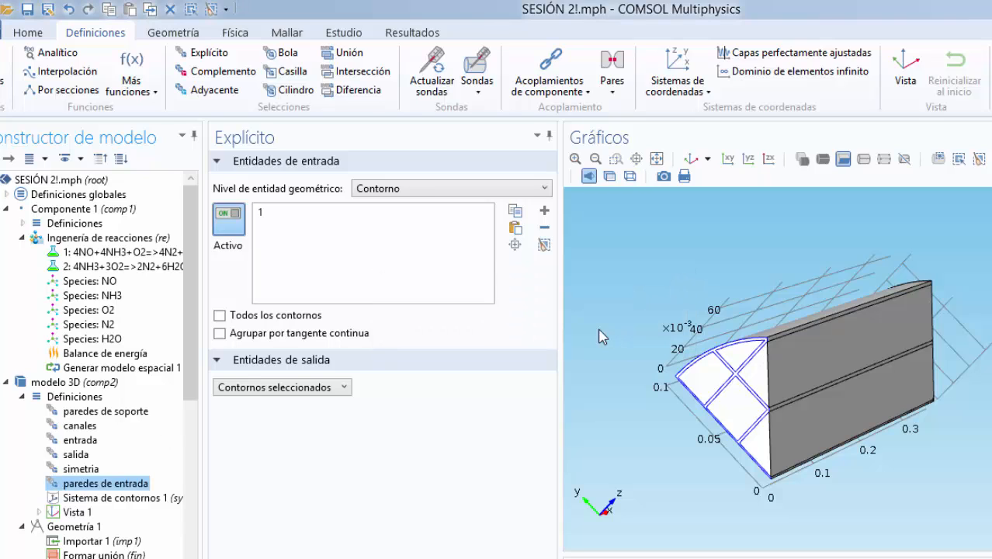
Step: Add an explicit selection at the Contorno level containing the outlet-end face of the support walls, boundary 29
left_click(208, 52)
left_click_drag(990, 355, 922, 558)
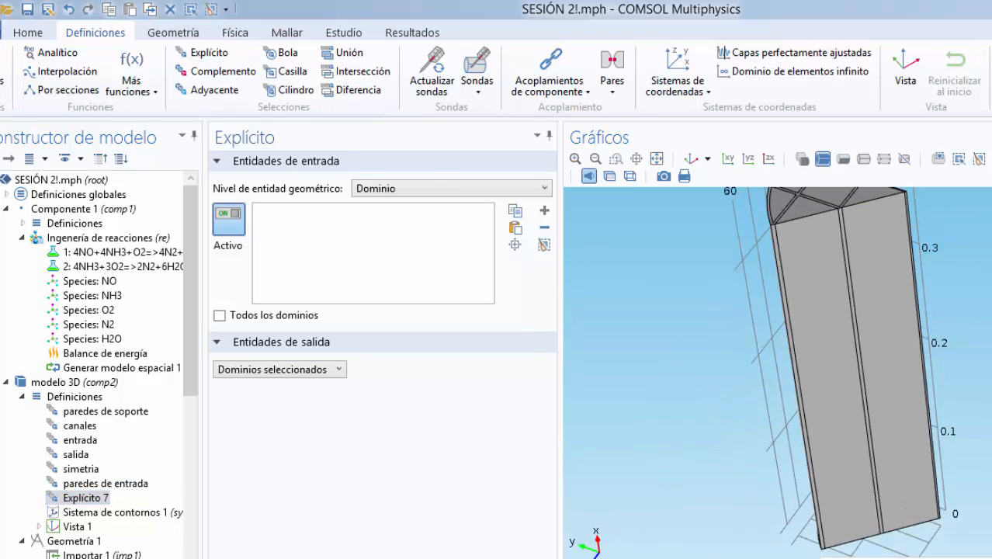
left_click_drag(989, 265, 982, 369)
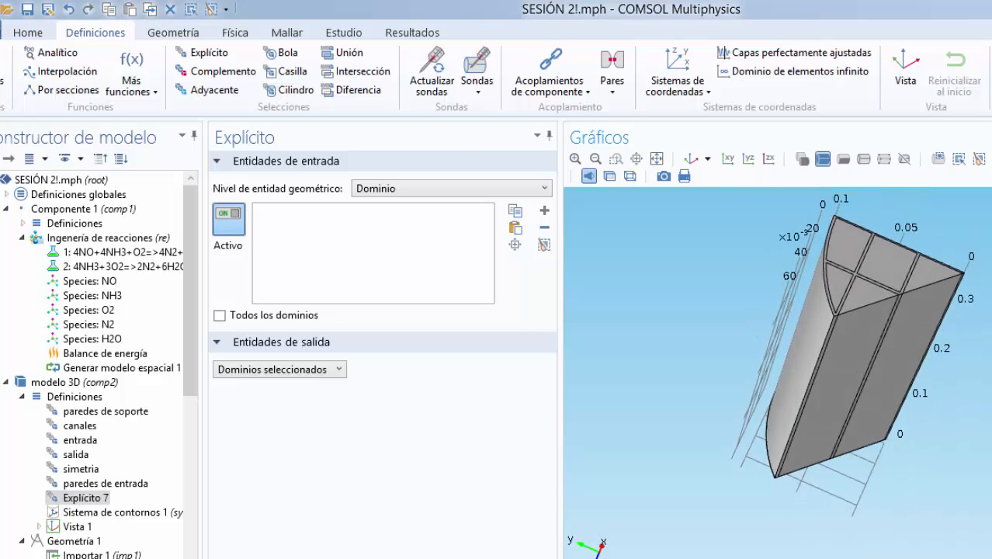
left_click(490, 192)
left_click(450, 223)
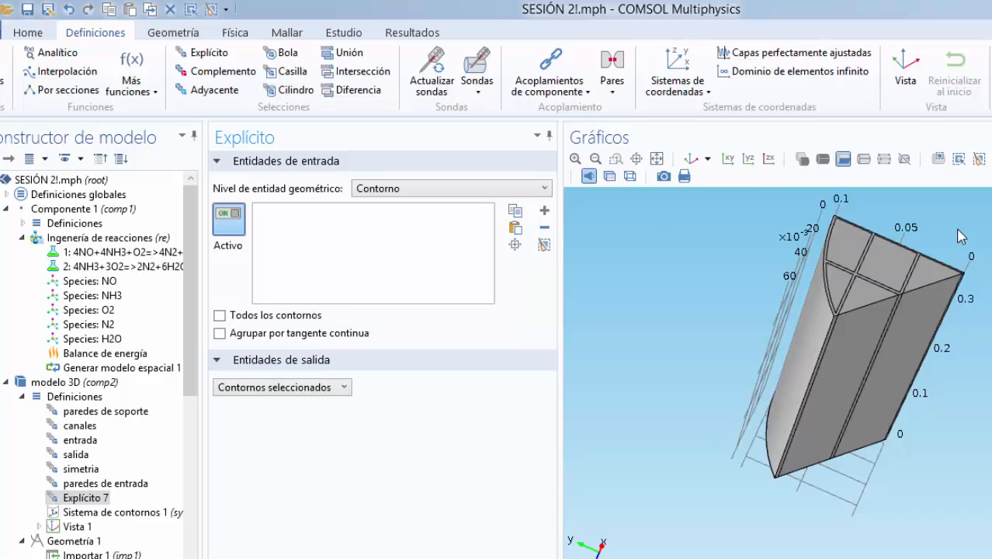
left_click(858, 270)
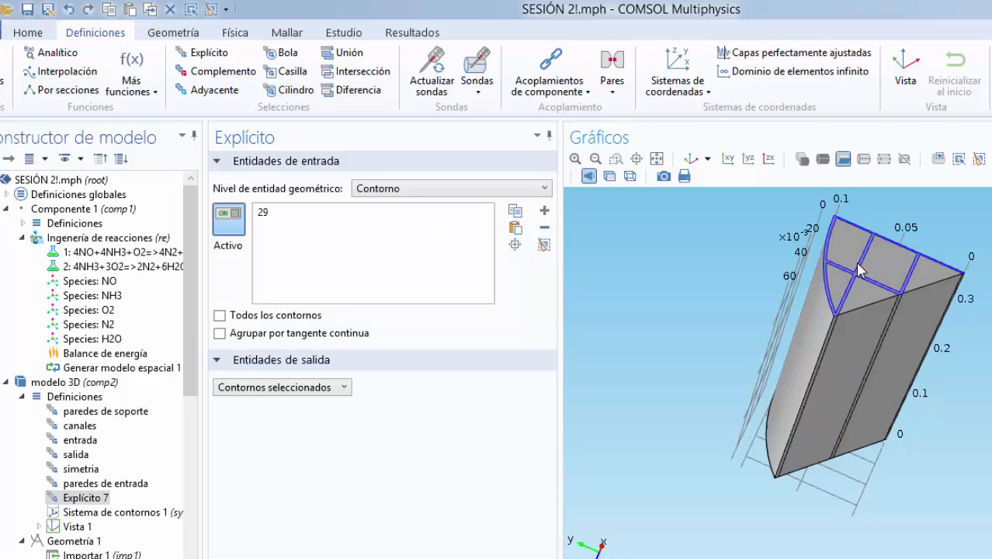
Step: Rename the explicit selection Explícito 7 as pared de salida
right_click(85, 501)
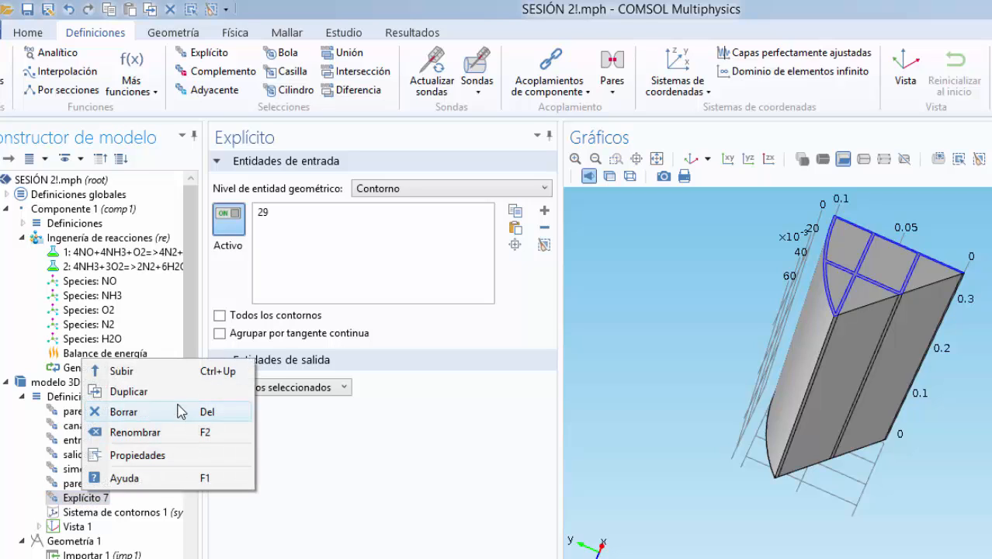
left_click(155, 432)
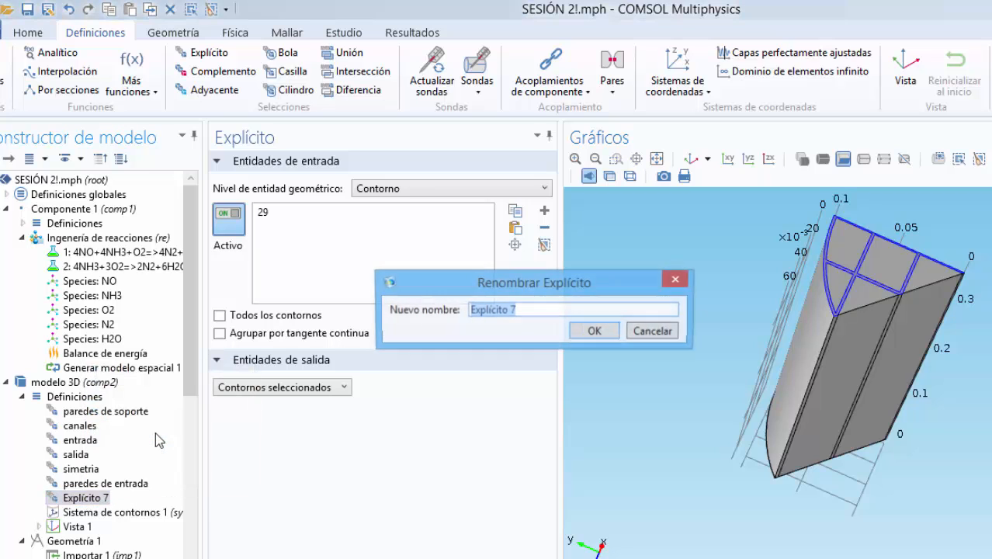
type("pared de salida")
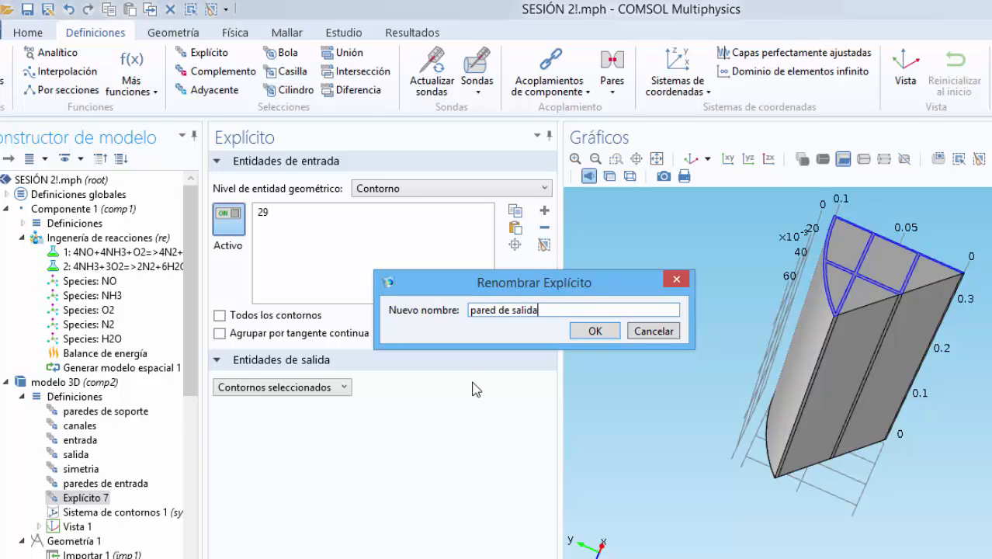
left_click(618, 331)
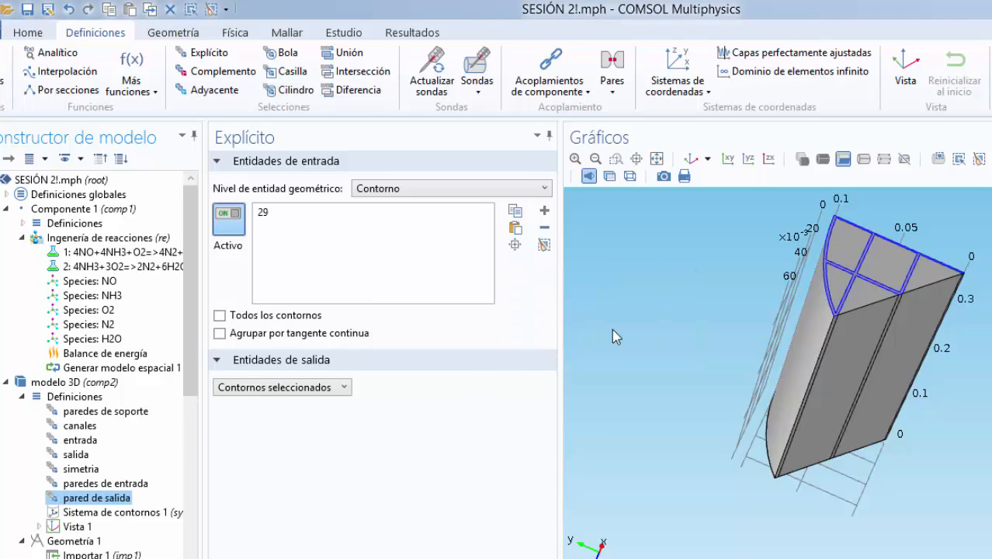
Step: Add a union selection to the 3D model's definitions and set its geometric entity level to Contorno
left_click(658, 160)
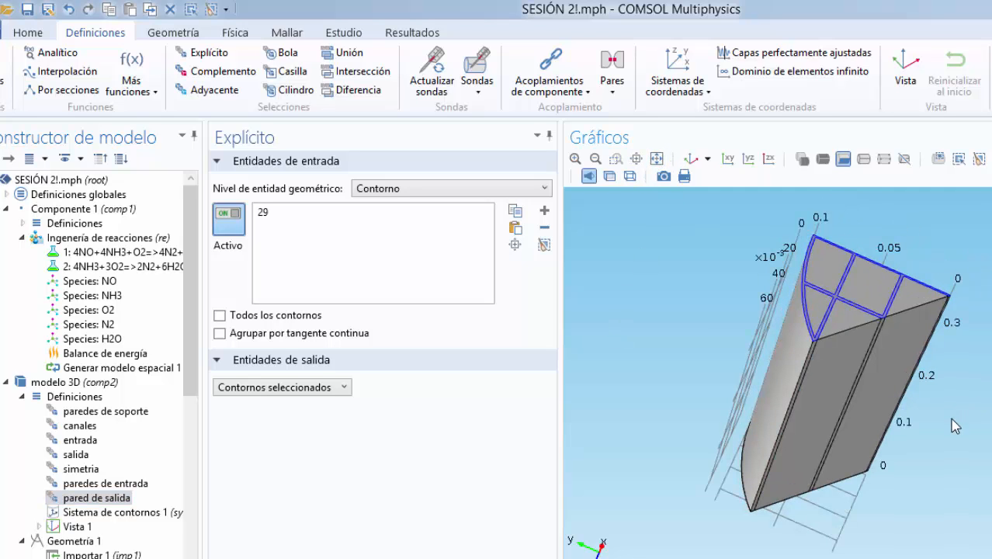
scroll(957, 346, "up", 3)
left_click_drag(957, 346, 934, 219)
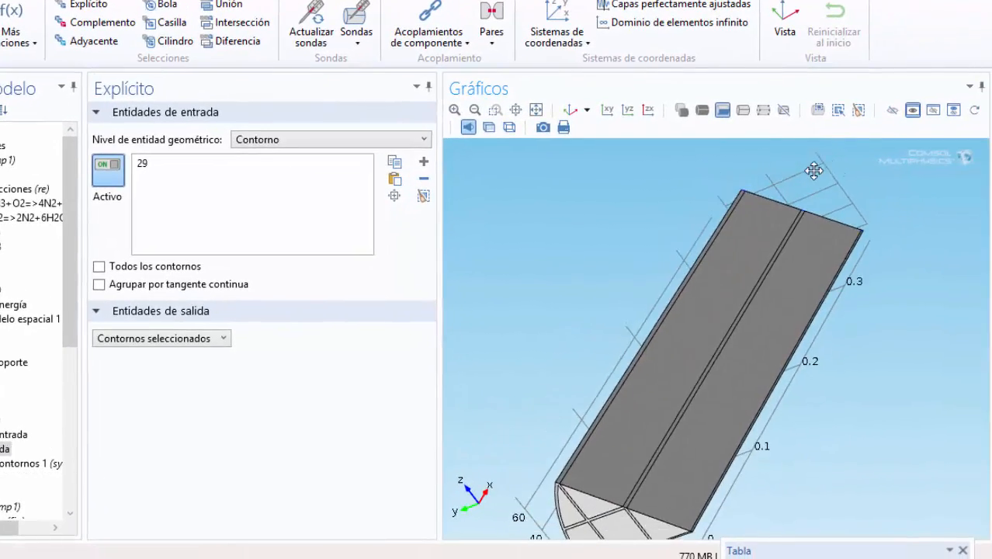
mouse_move(813, 171)
left_mouse_down()
mouse_move(810, 155)
mouse_move(815, 177)
left_mouse_up()
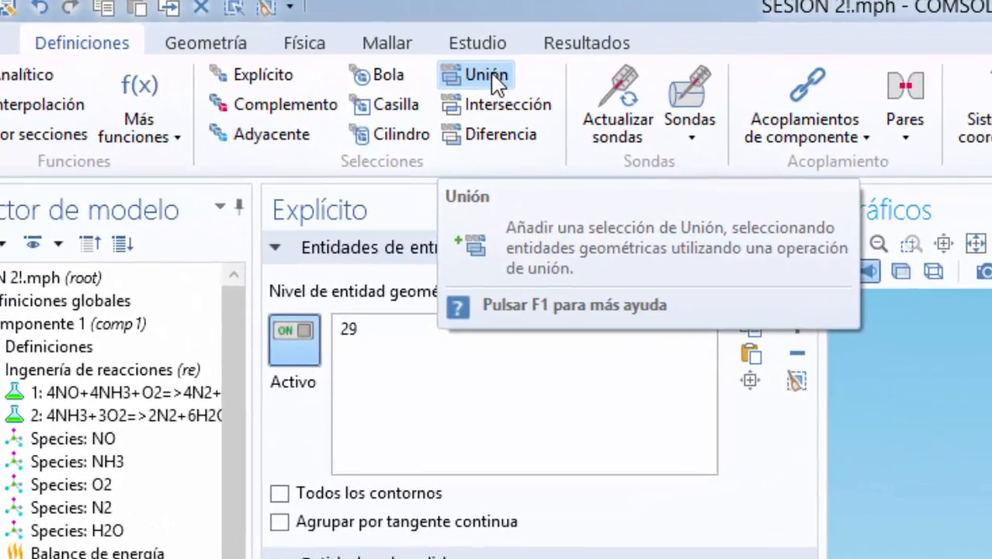
left_click(412, 69)
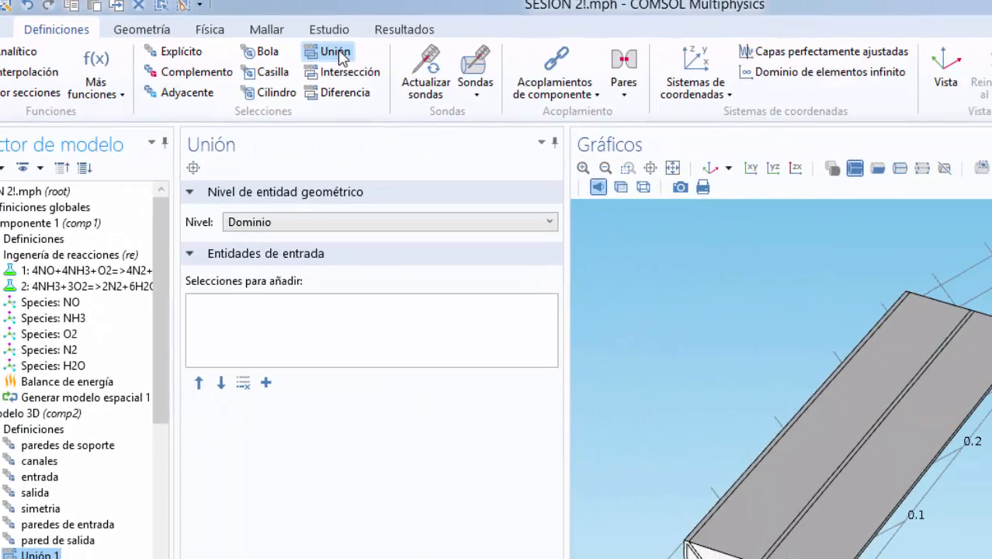
left_click(340, 224)
left_click(299, 262)
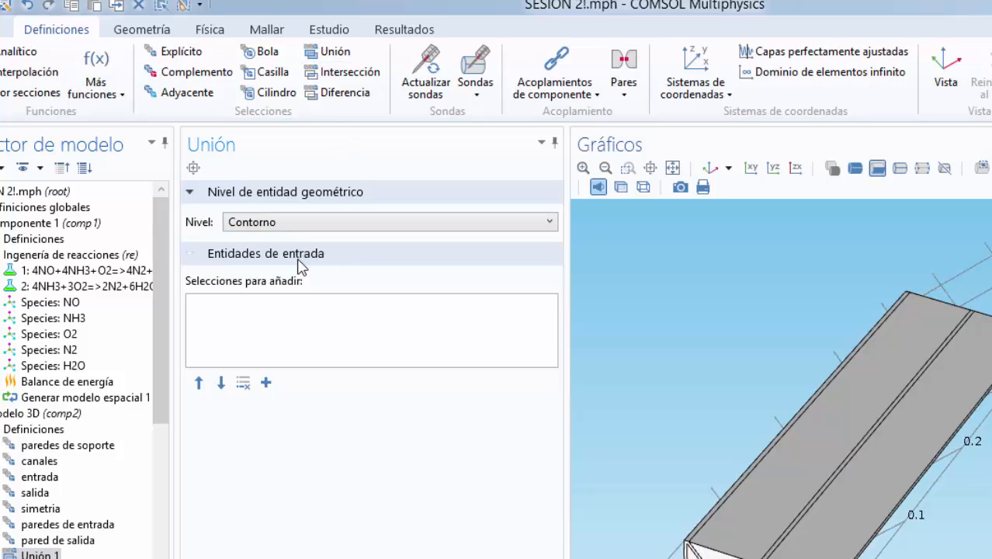
Step: Add the selections paredes de entrada and entrada as input entities of the union
left_click(265, 384)
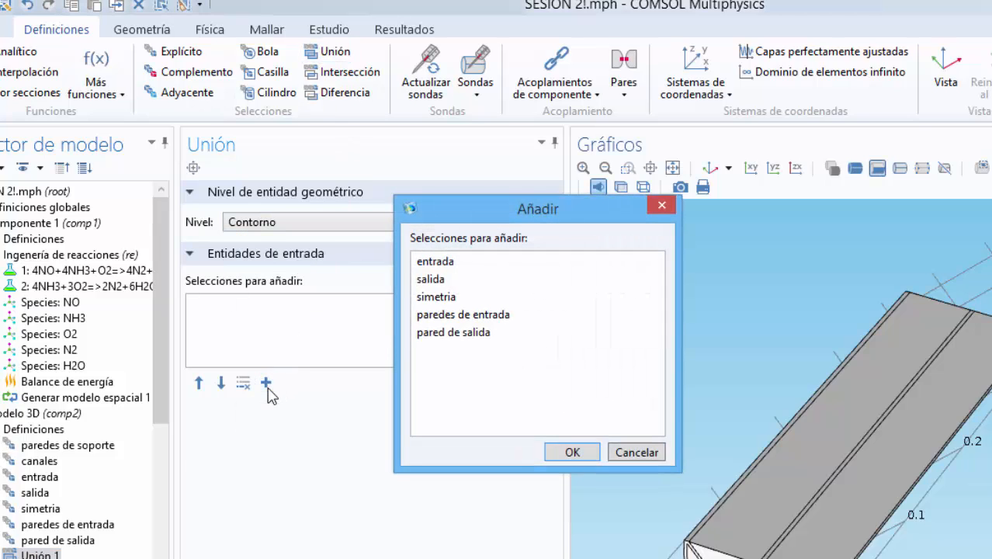
left_click(481, 316)
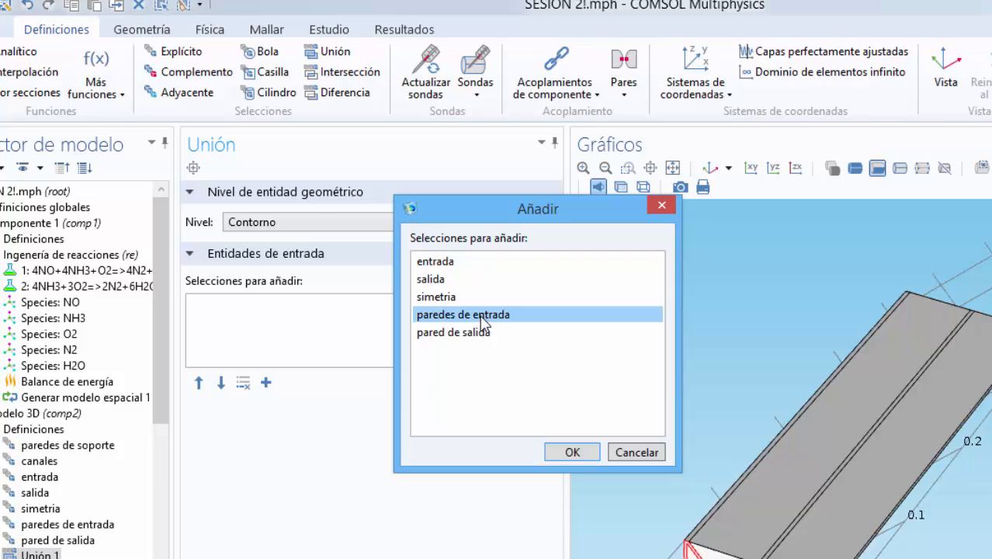
left_click(572, 452)
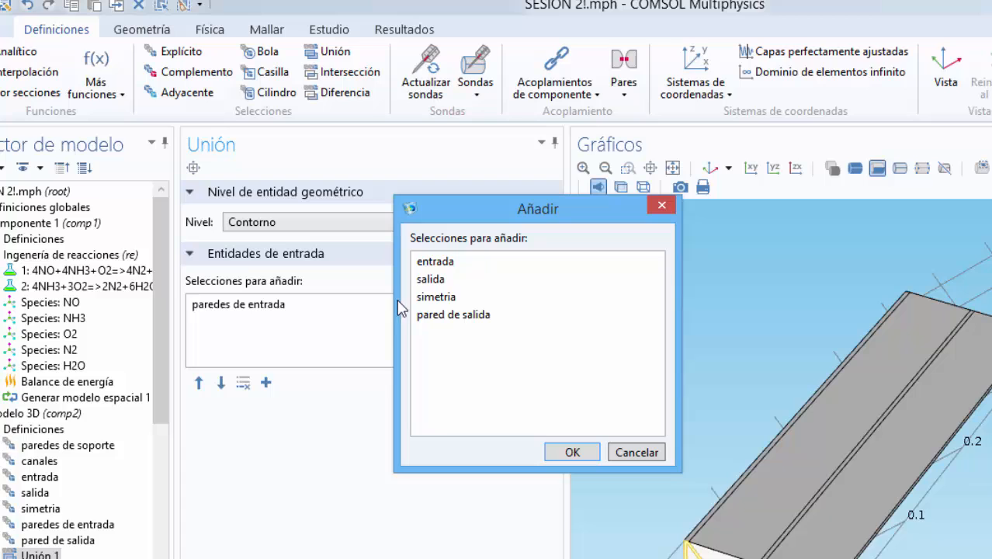
left_click(440, 264)
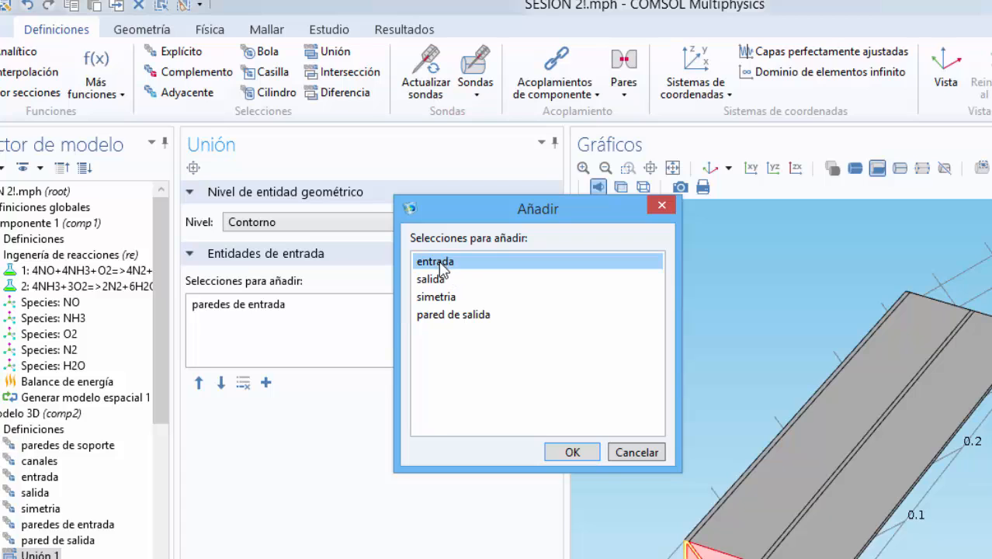
left_click(574, 453)
left_click_drag(963, 556, 886, 520)
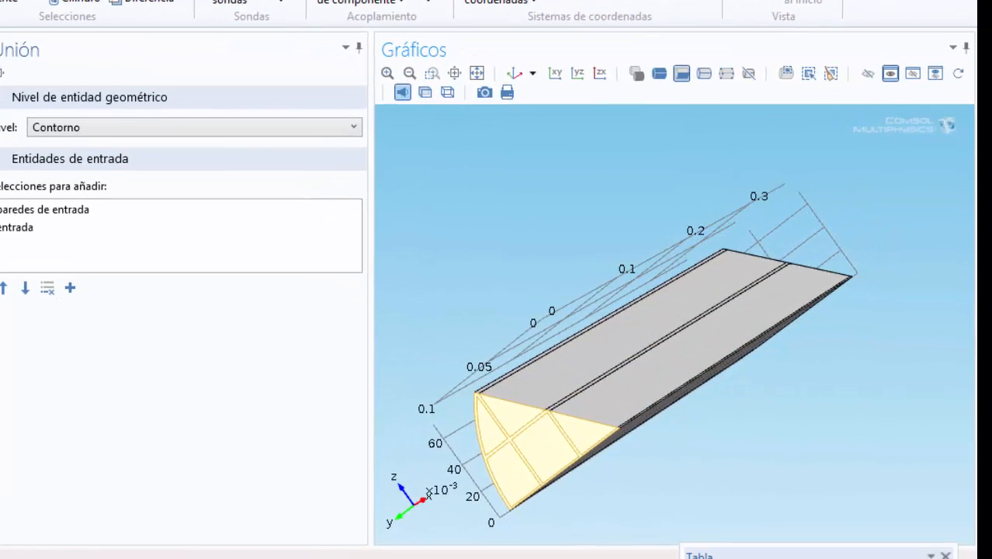
Step: Rename the union selection Unión 1 as entrada union
right_click(0, 308)
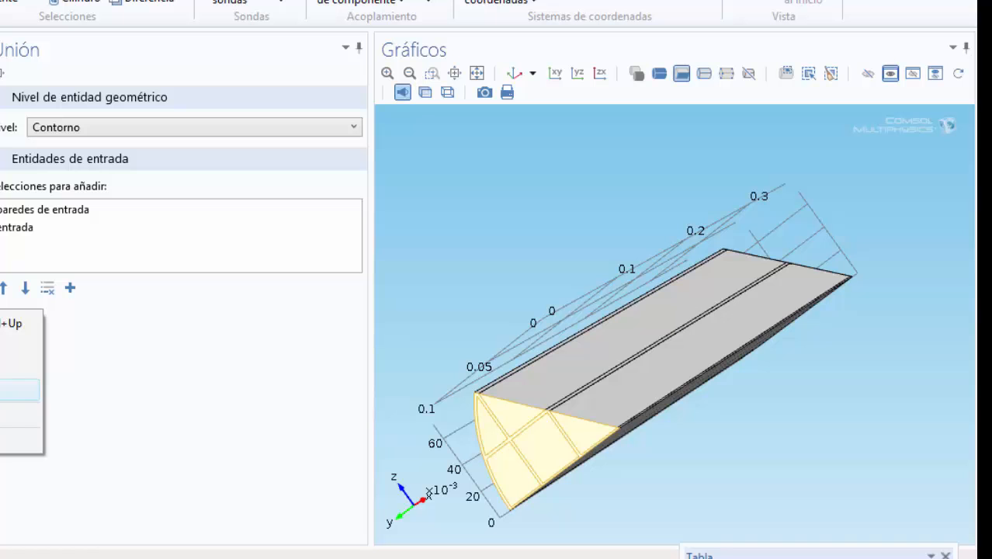
left_click(15, 389)
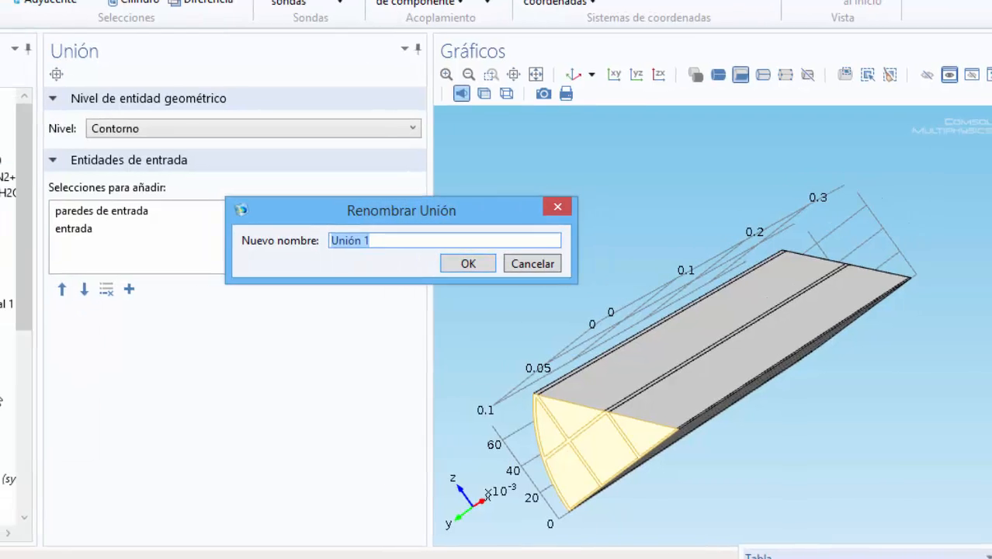
type("entrada unio")
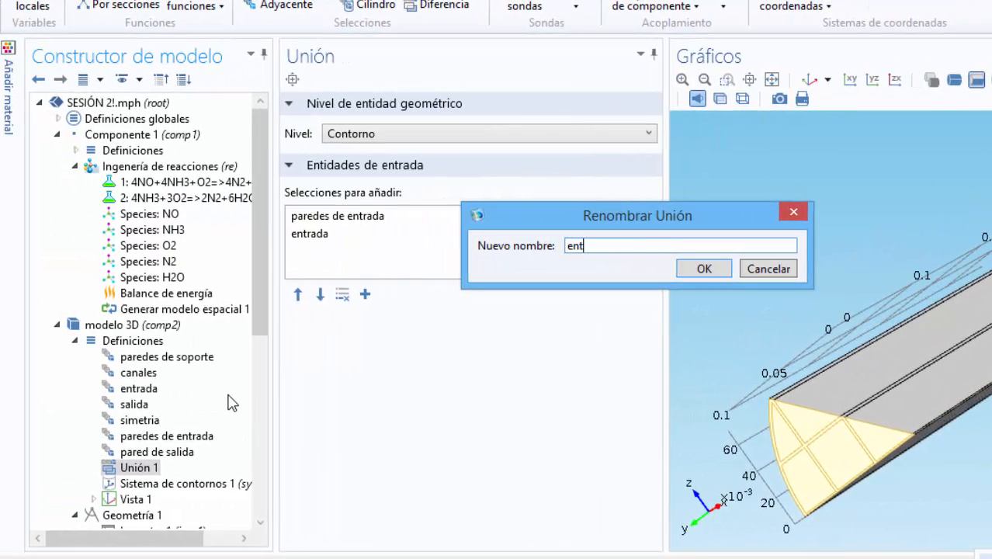
type("n")
left_click(704, 270)
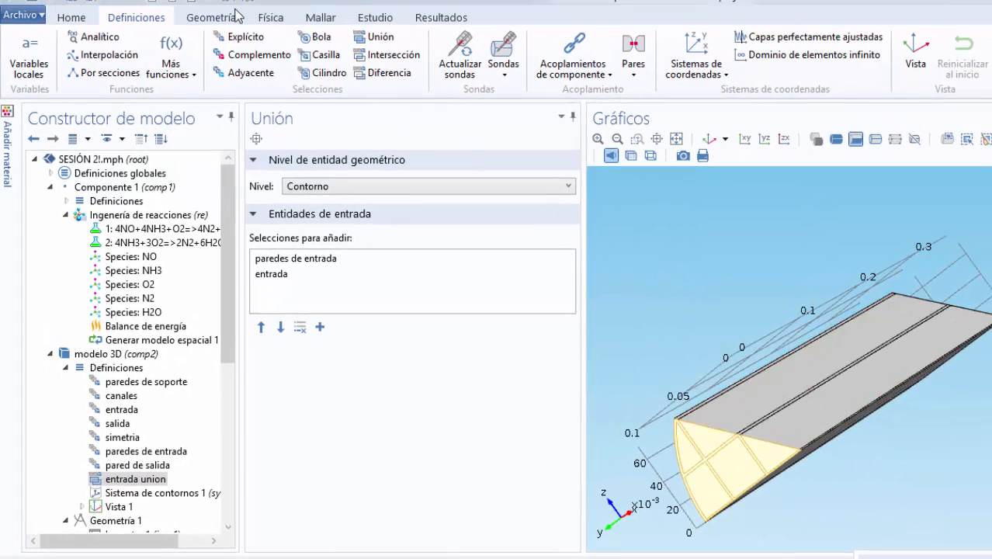
Step: Add an explicit selection at the Contorno level containing the monolith's outer curved face, boundary 27
left_click(243, 39)
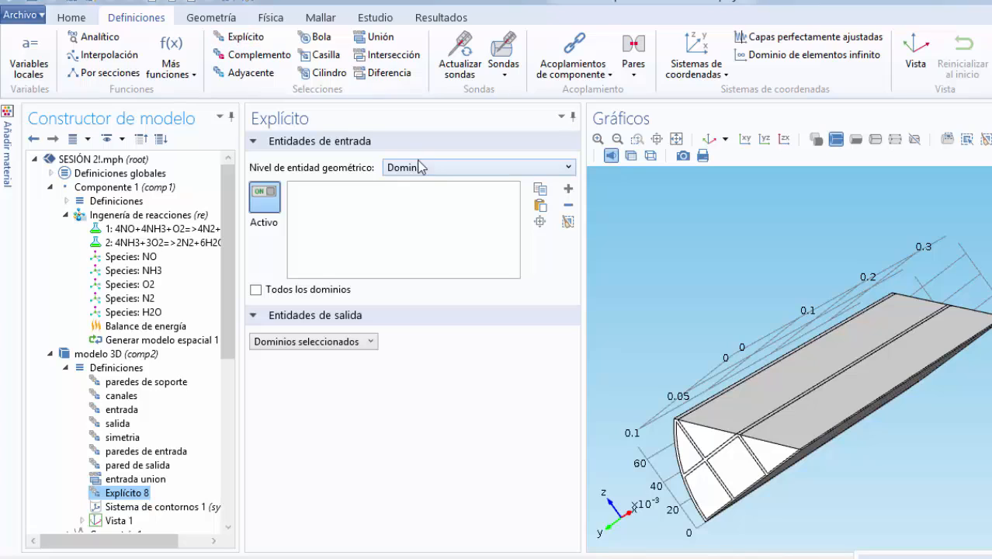
left_click(446, 168)
left_click(445, 203)
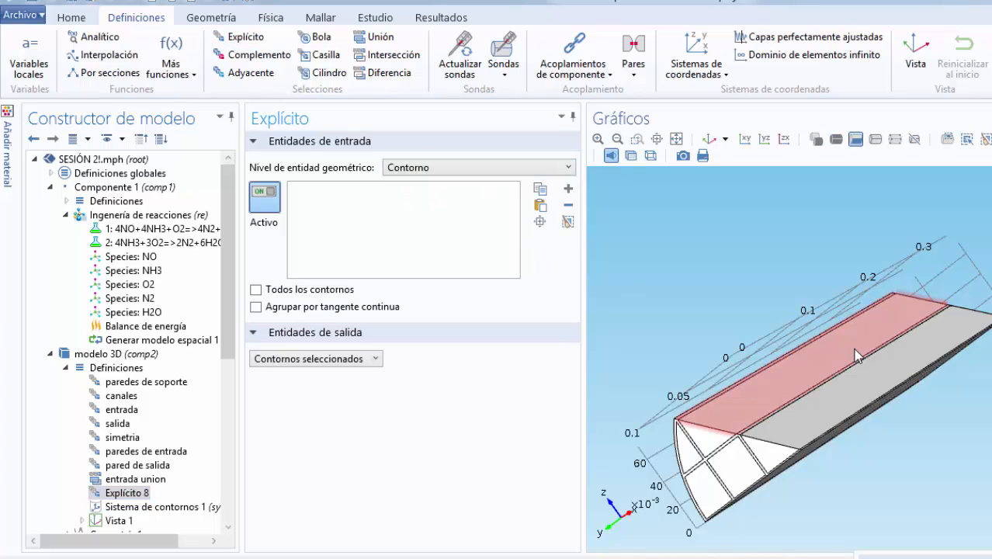
left_click_drag(743, 296, 822, 294)
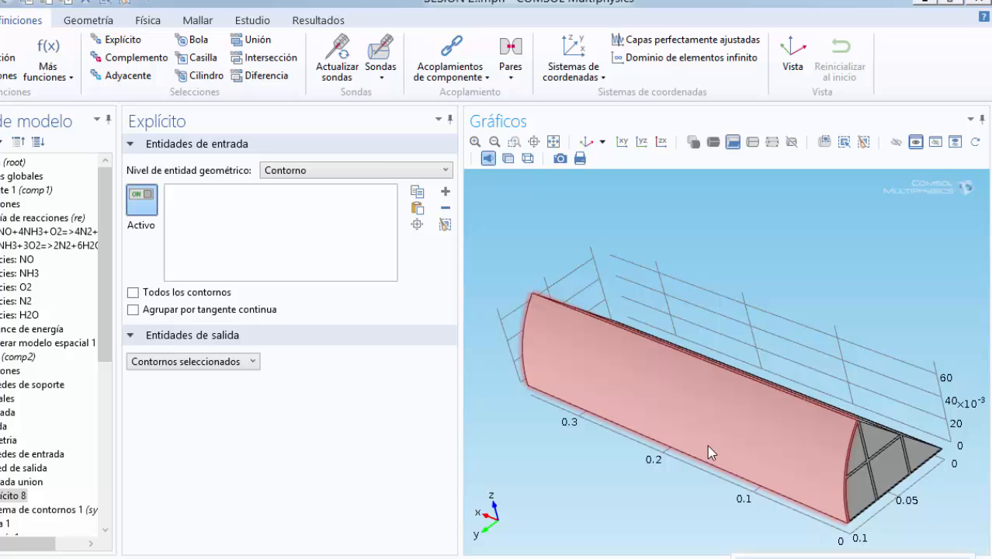
left_click(691, 431)
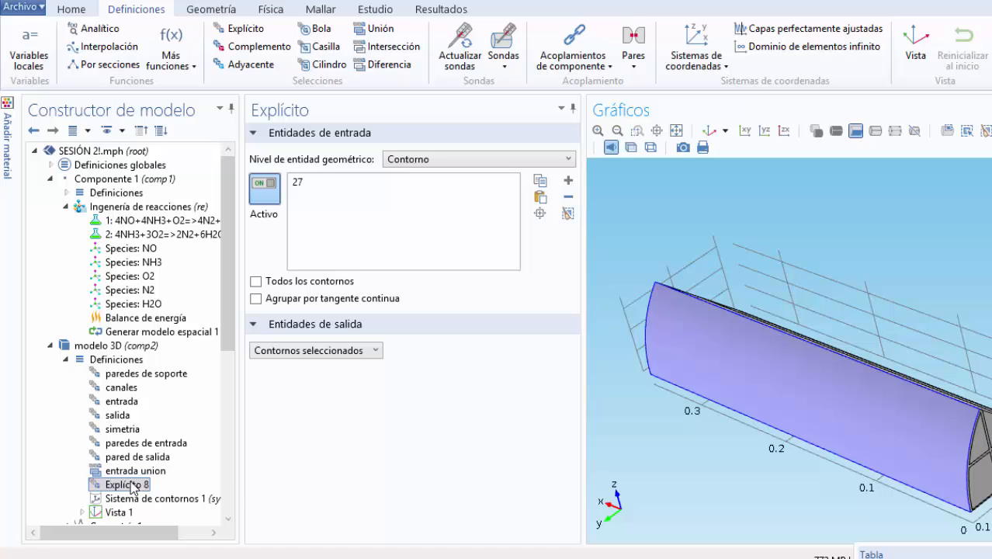
Step: Rename the explicit selection Explícito 8 as superficie
right_click(22, 493)
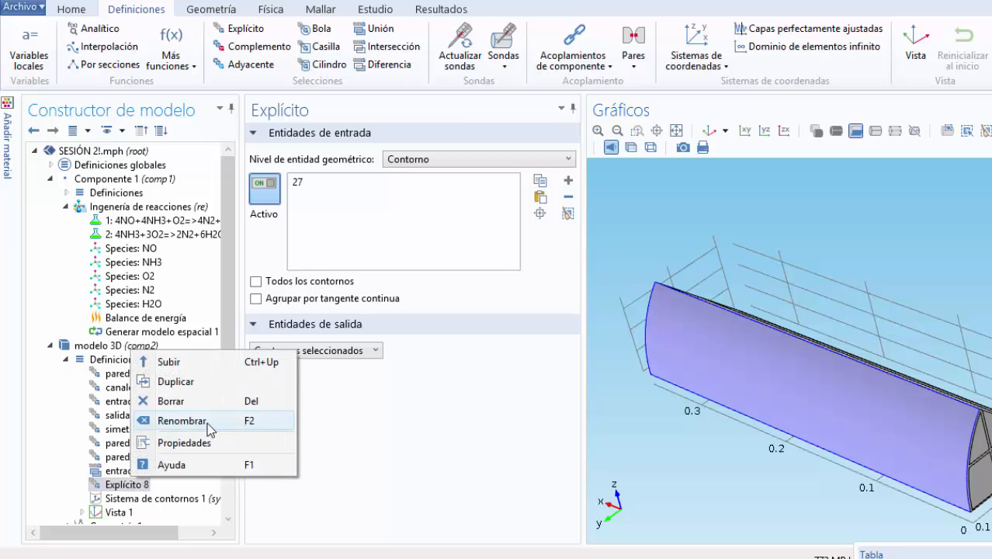
left_click(181, 421)
type("superfic")
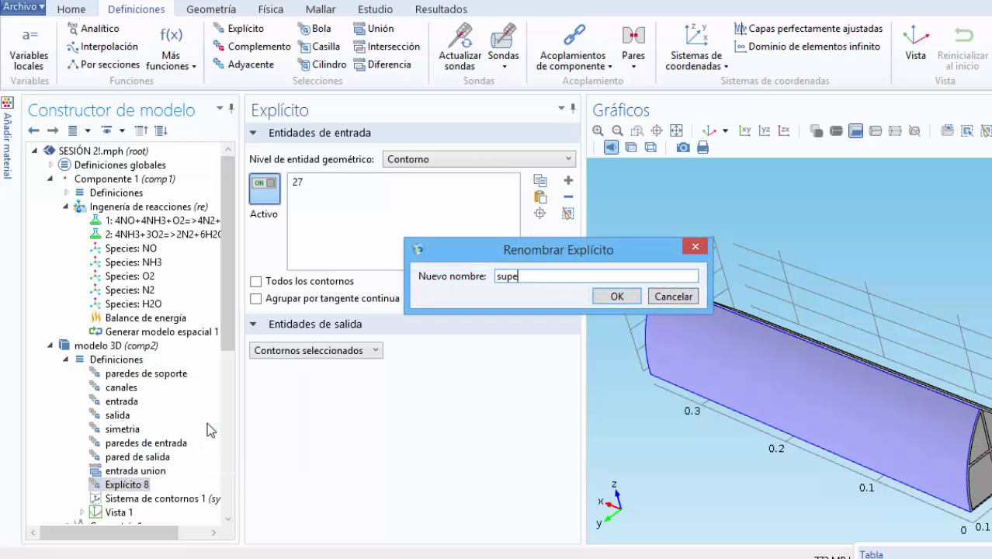
type("ie")
left_click(617, 296)
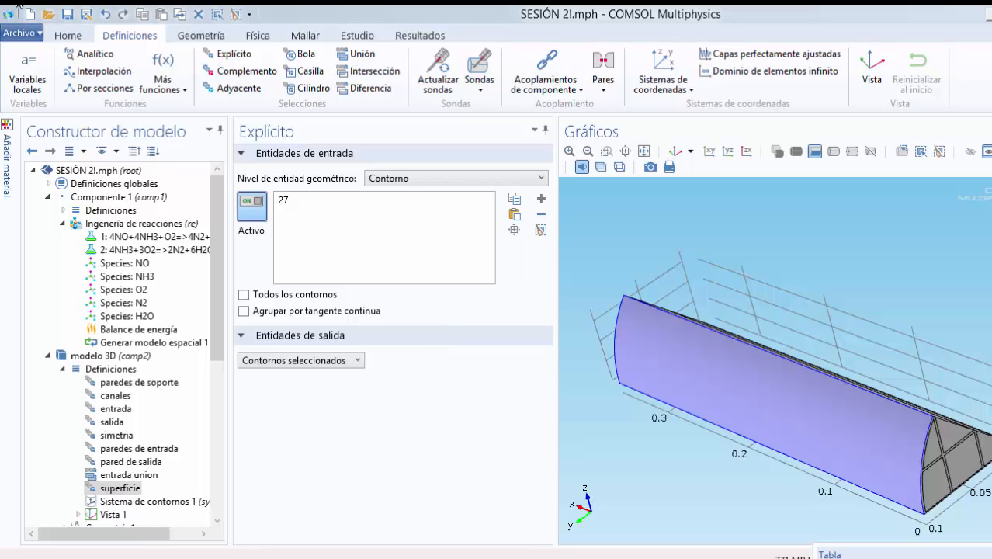
Step: Add Nitrogen from the Gases group of the Fluidos material library to the 3D model component
left_click(81, 36)
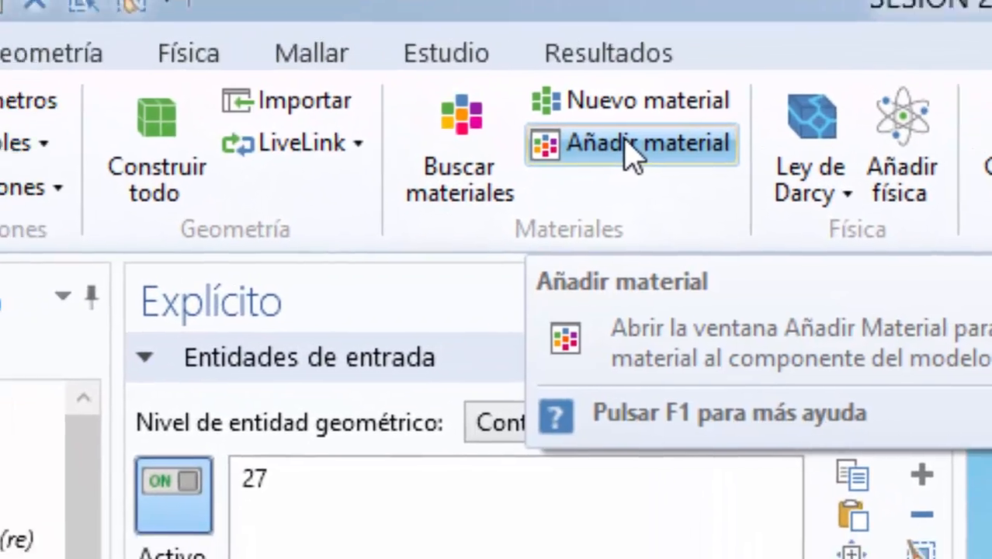
left_click(578, 172)
left_click(8, 66)
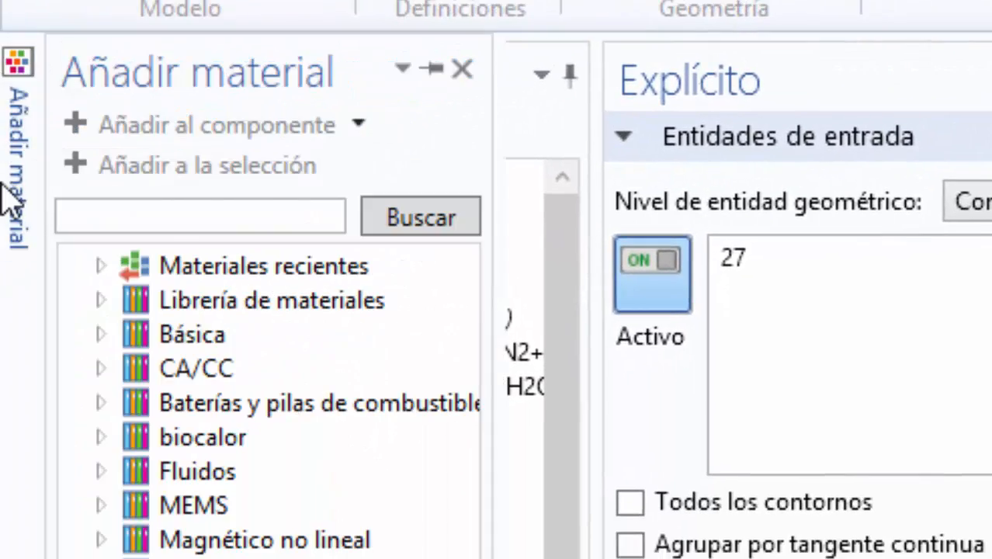
mouse_move(13, 153)
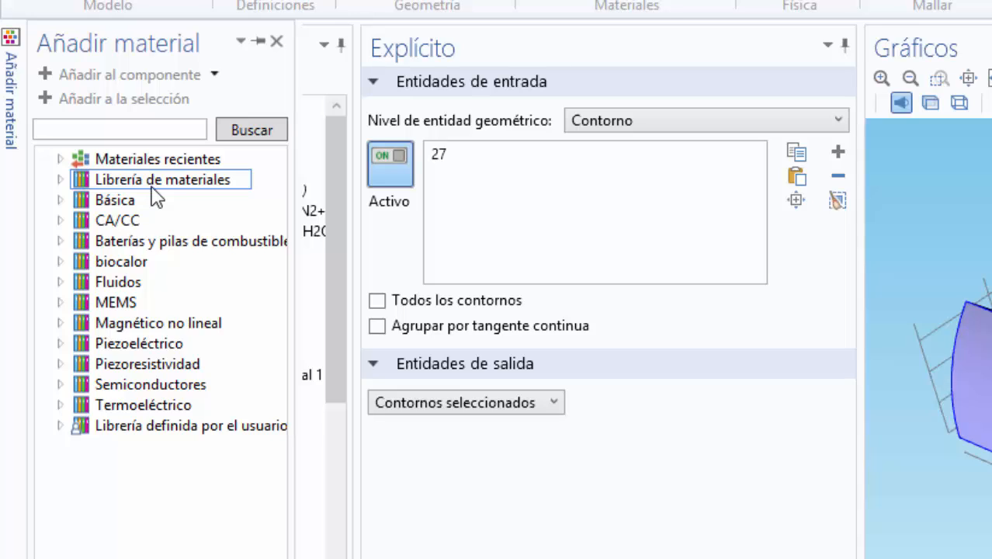
left_click(60, 283)
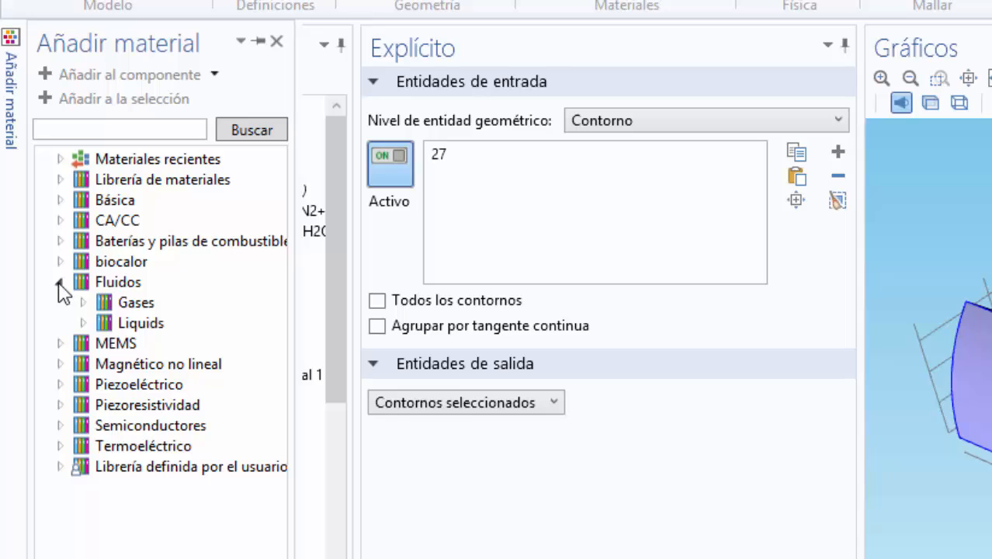
left_click(83, 303)
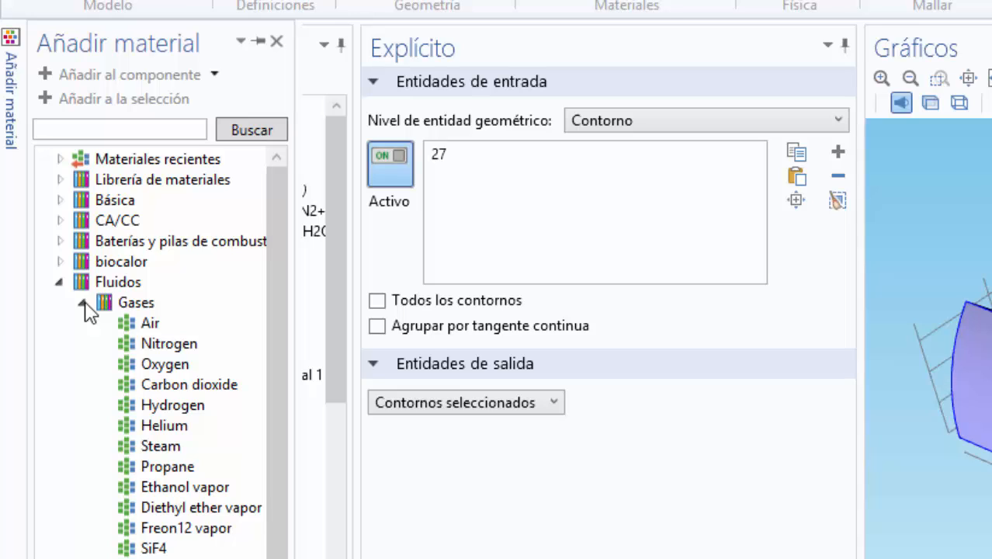
left_click(167, 343)
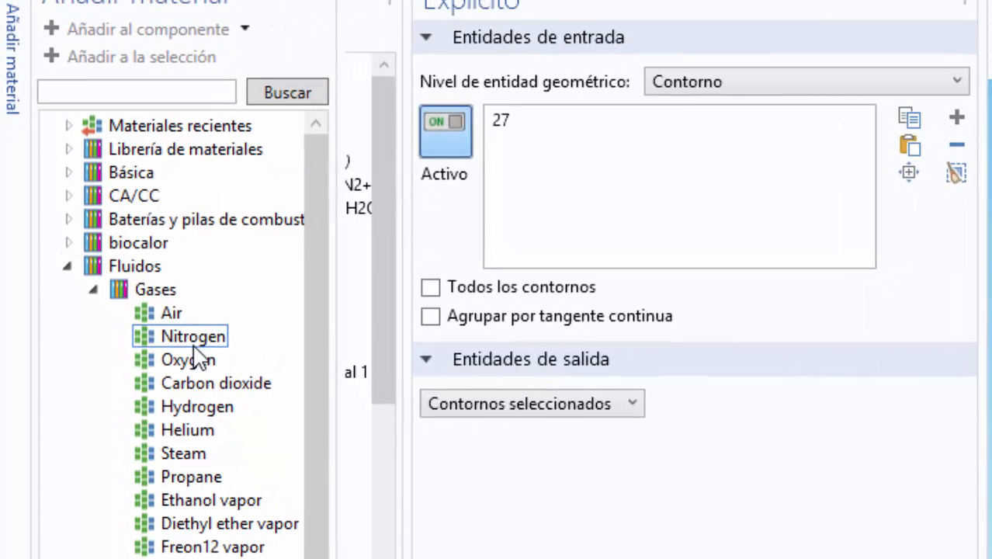
left_click(193, 346)
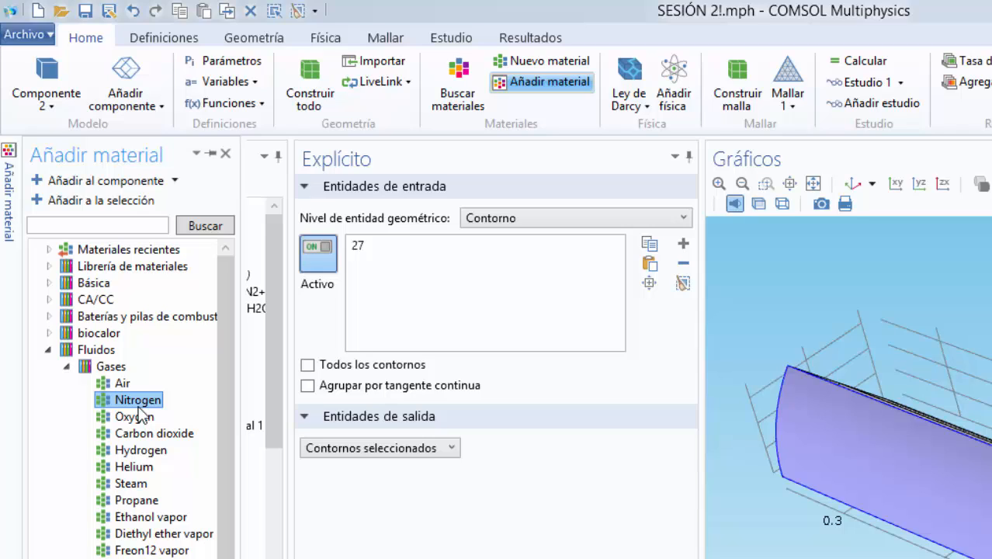
left_click(91, 183)
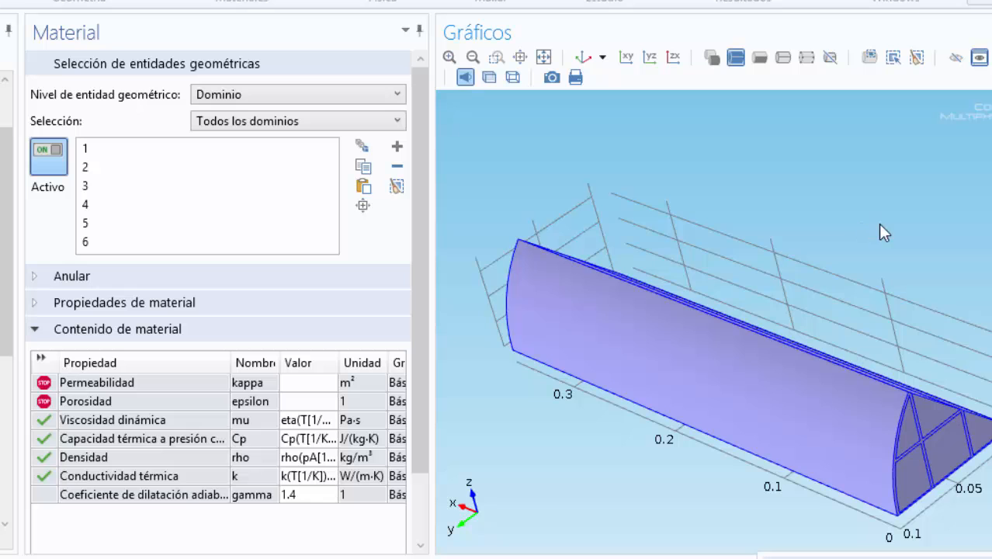
Step: Assign the Nitrogen material to the canales domain selection
left_click_drag(879, 230, 799, 226)
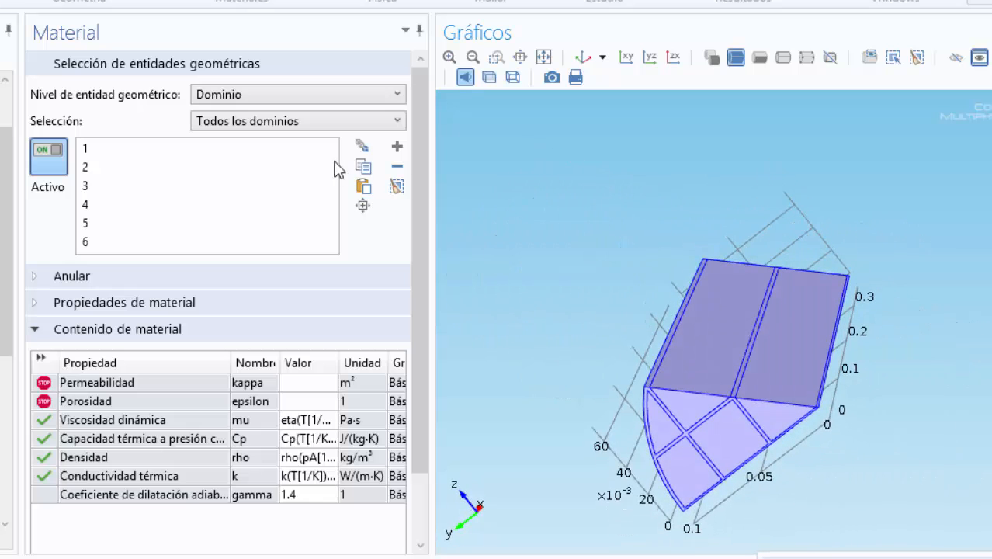
left_click(295, 121)
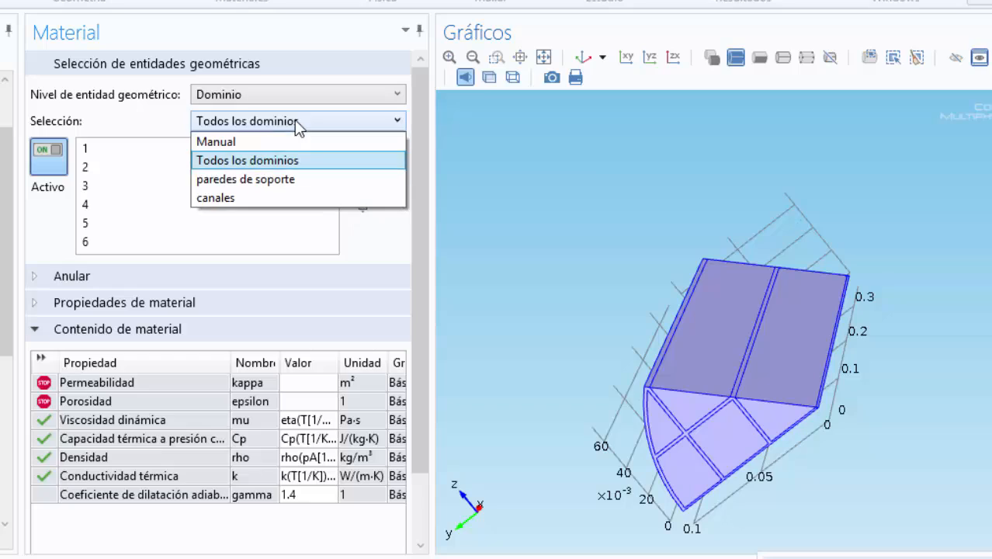
left_click(241, 198)
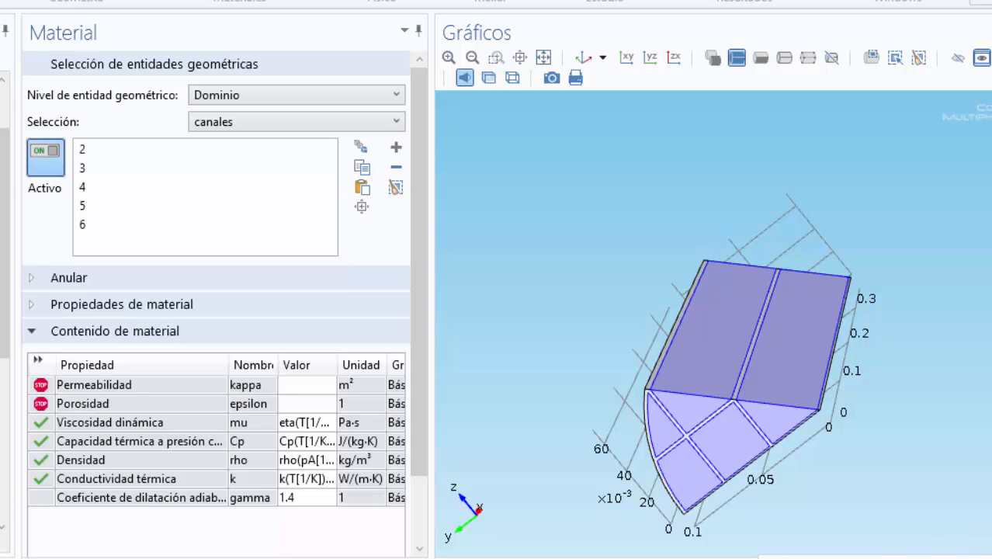
Step: Create a new blank material in the 3D model and assign it to the paredes de soporte domain selection
left_click_drag(4, 198, 14, 314)
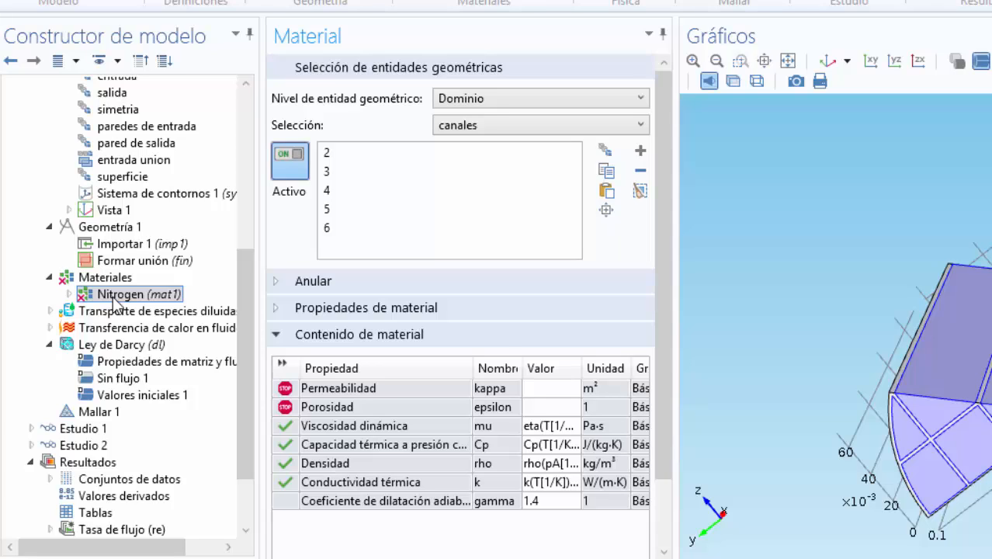
left_click(101, 280)
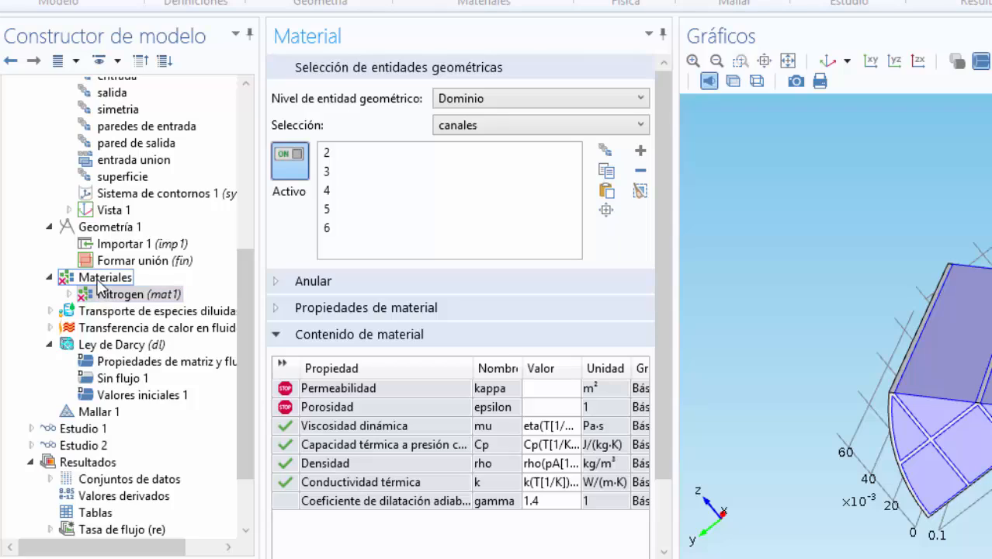
right_click(98, 285)
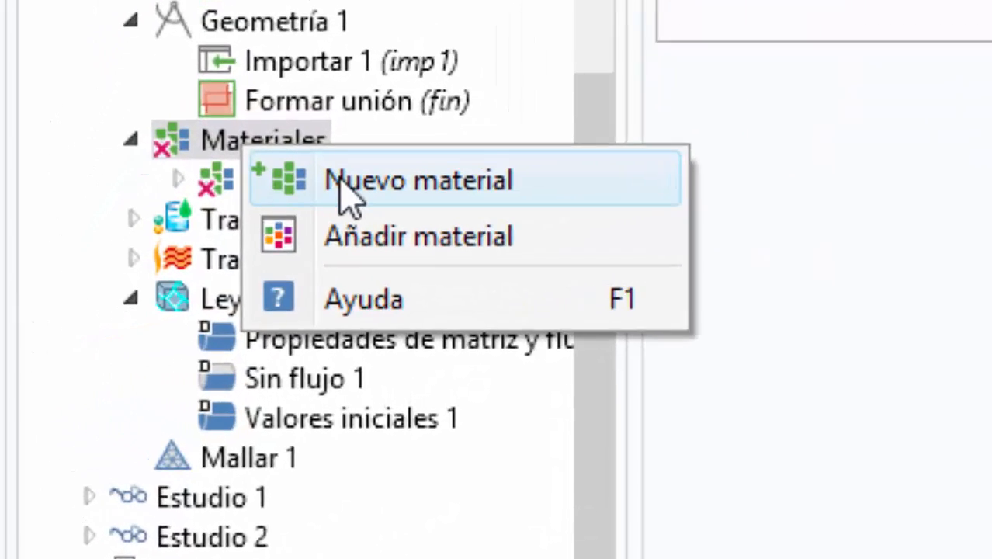
left_click(171, 294)
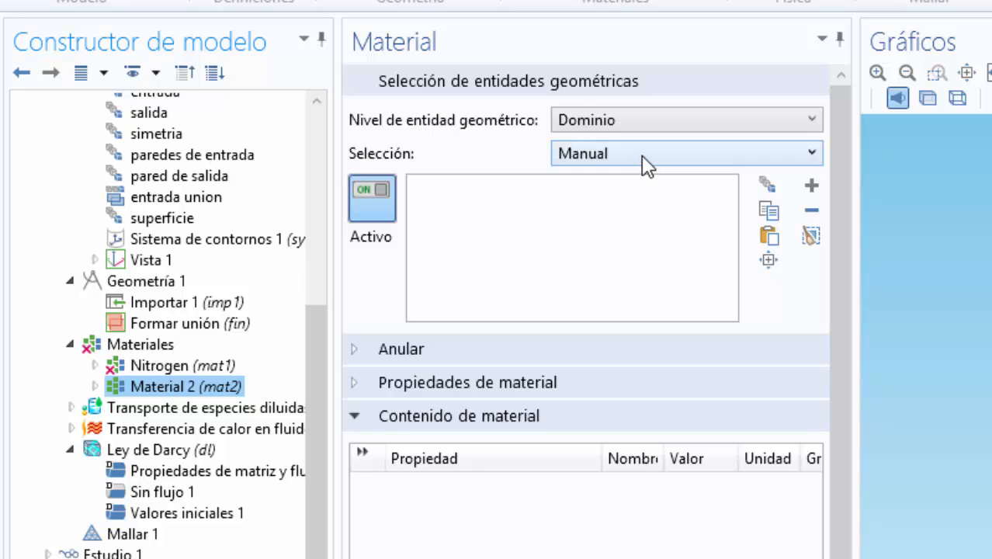
left_click(641, 155)
left_click(620, 226)
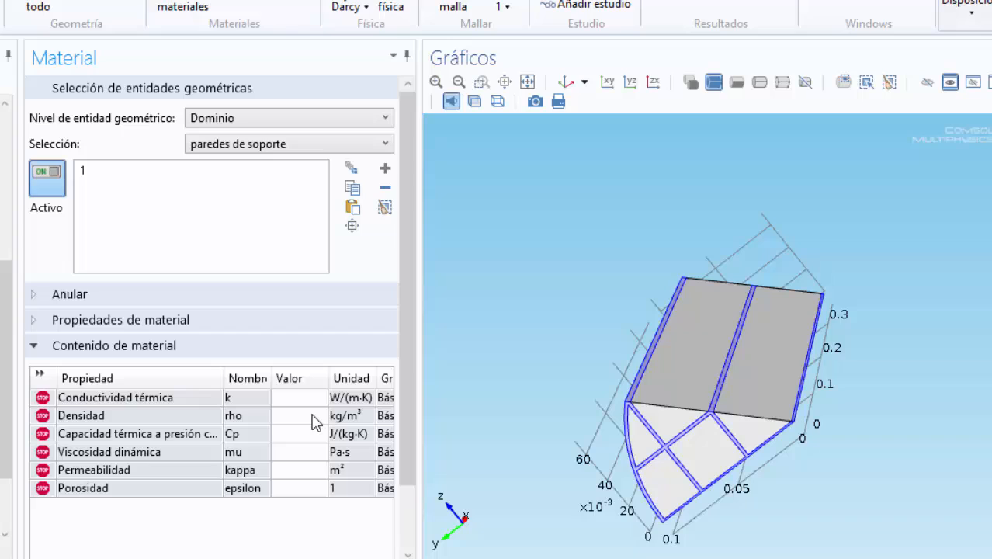
Step: Set the new material's density to 2970 kg/m³, heat capacity to 975 J/(kg·K) and thermal conductivity to 35 W/(m·K)
left_click(315, 421)
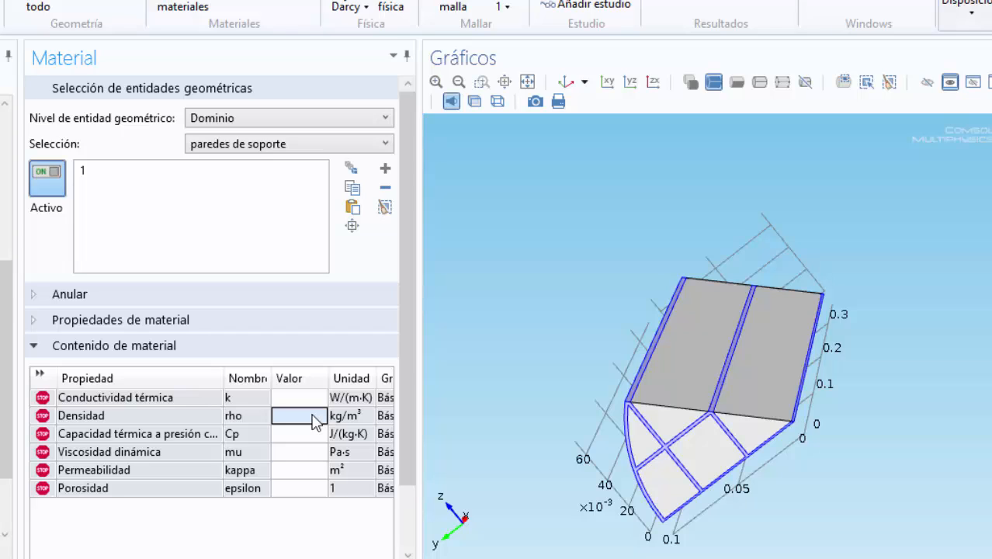
type("2")
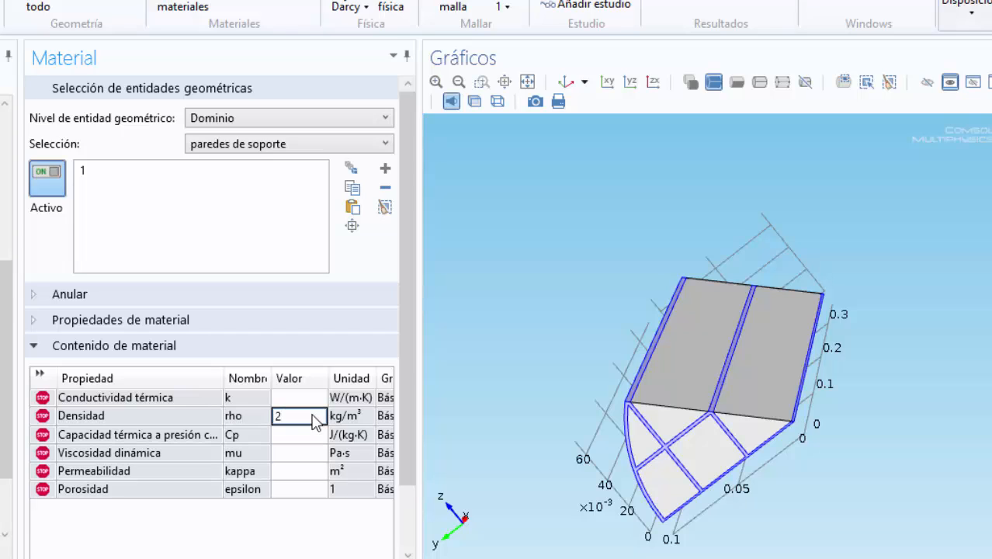
type("970")
left_click(293, 437)
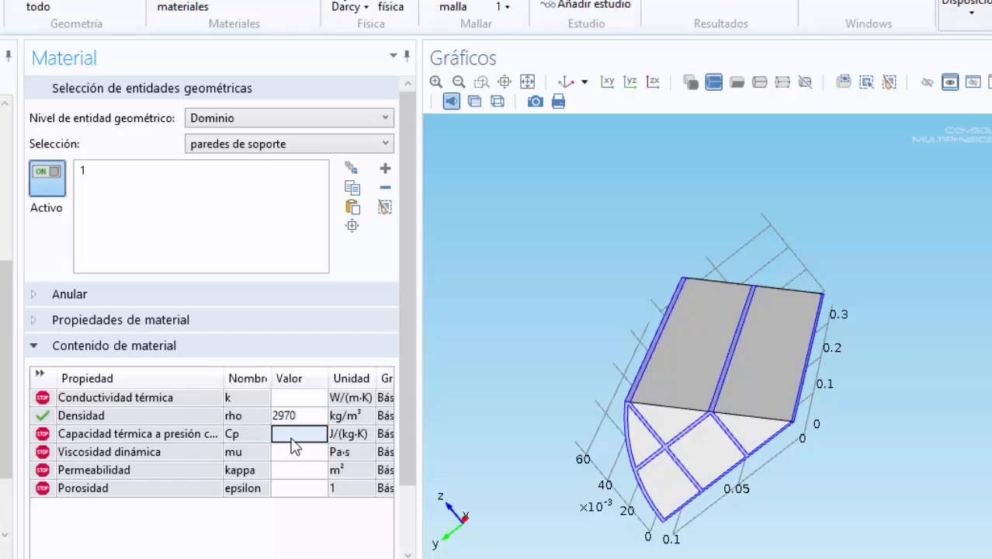
type("975")
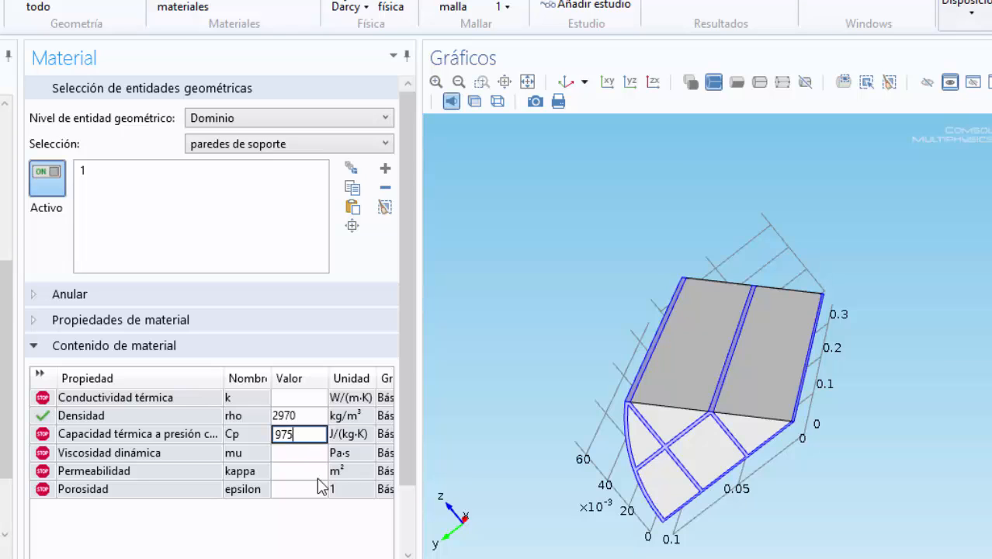
left_click(294, 401)
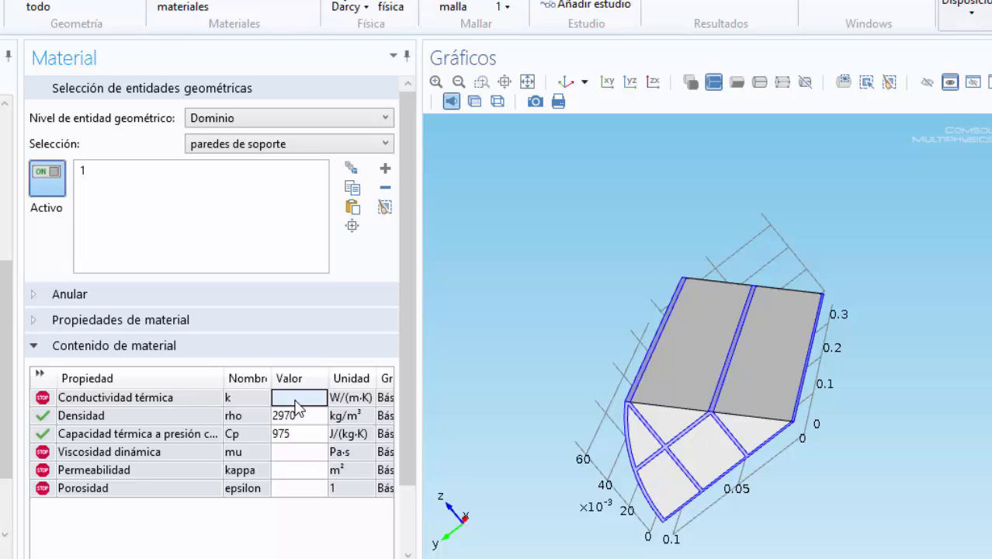
type("35")
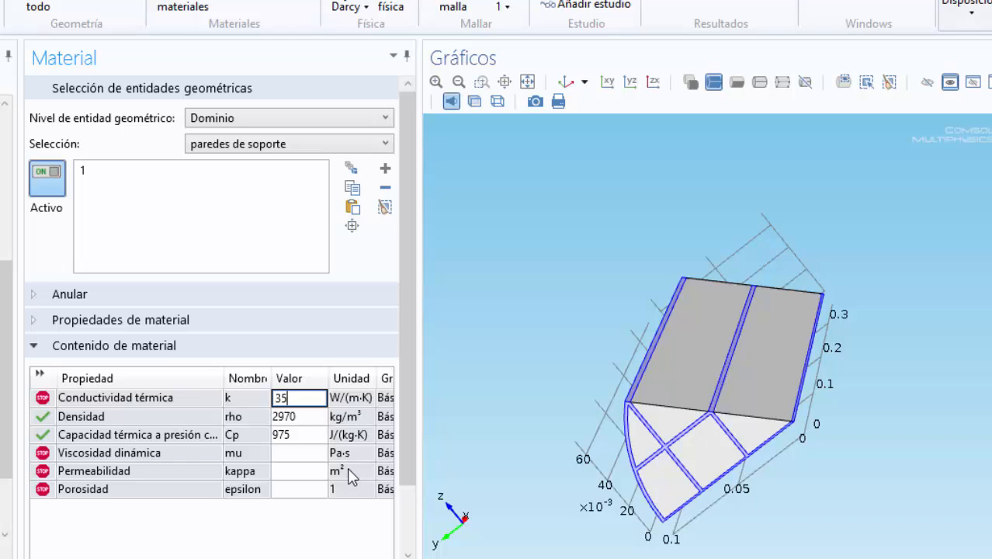
left_click(366, 496)
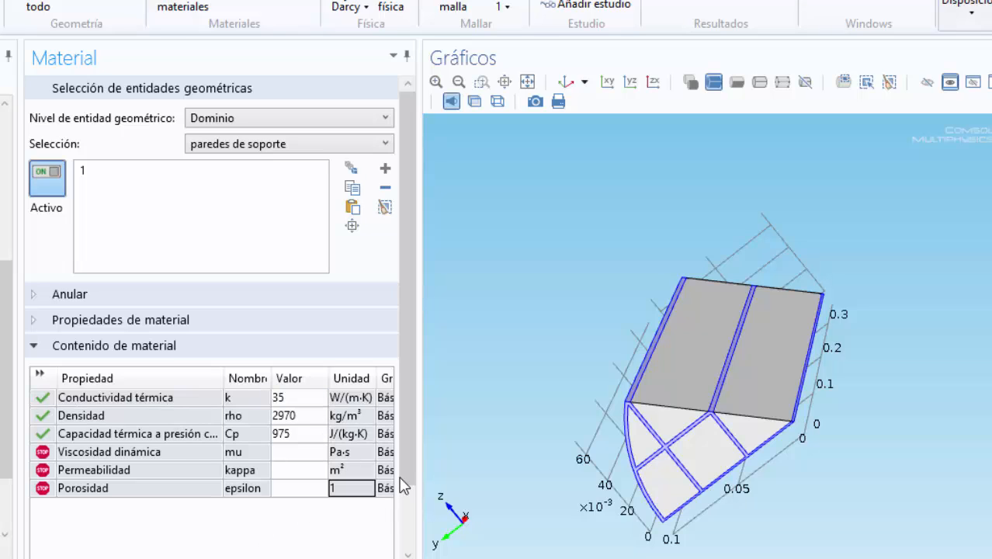
left_click(387, 399)
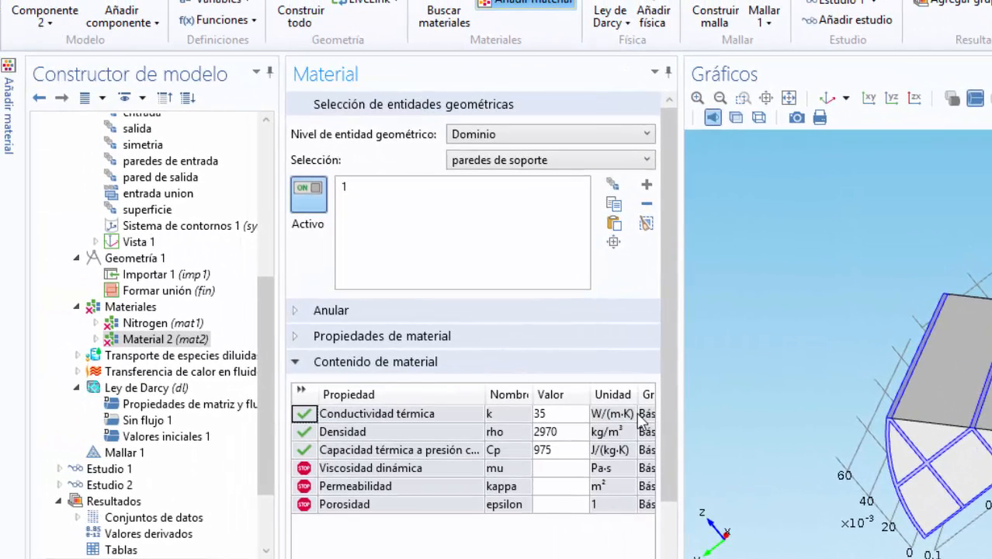
Step: Examine the expressions, units and sizes of the output properties in the Básico group of Material 2
left_click(94, 339)
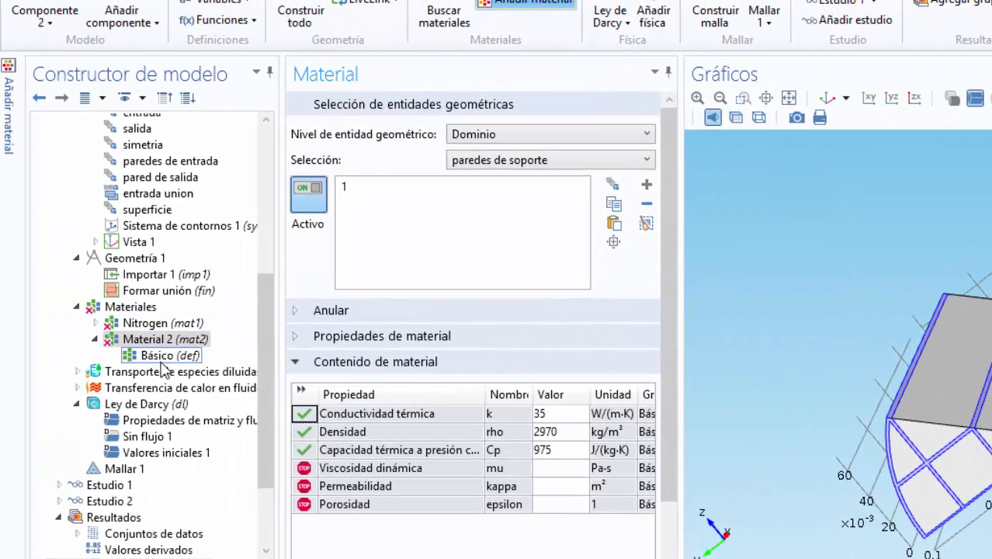
left_click(150, 342)
left_click(164, 357)
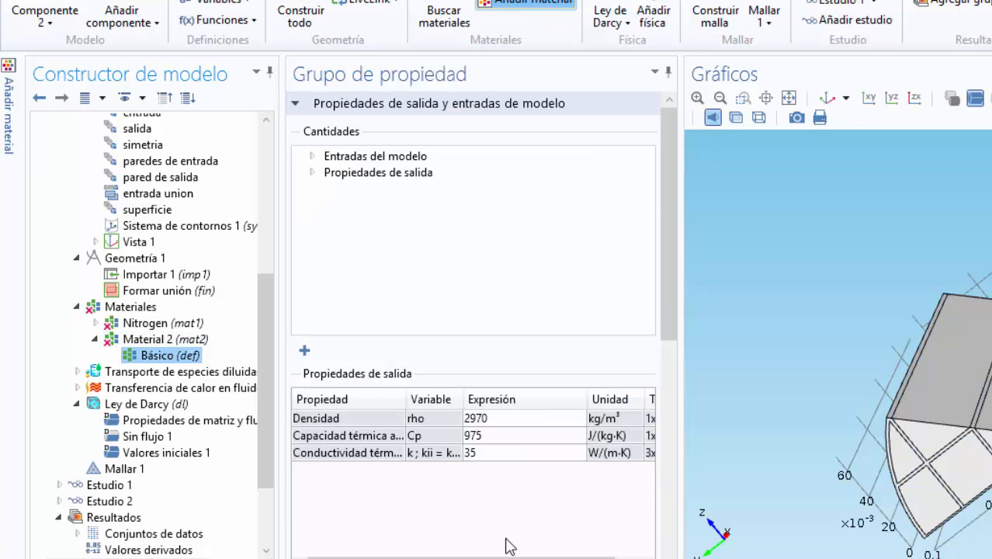
left_click(628, 555)
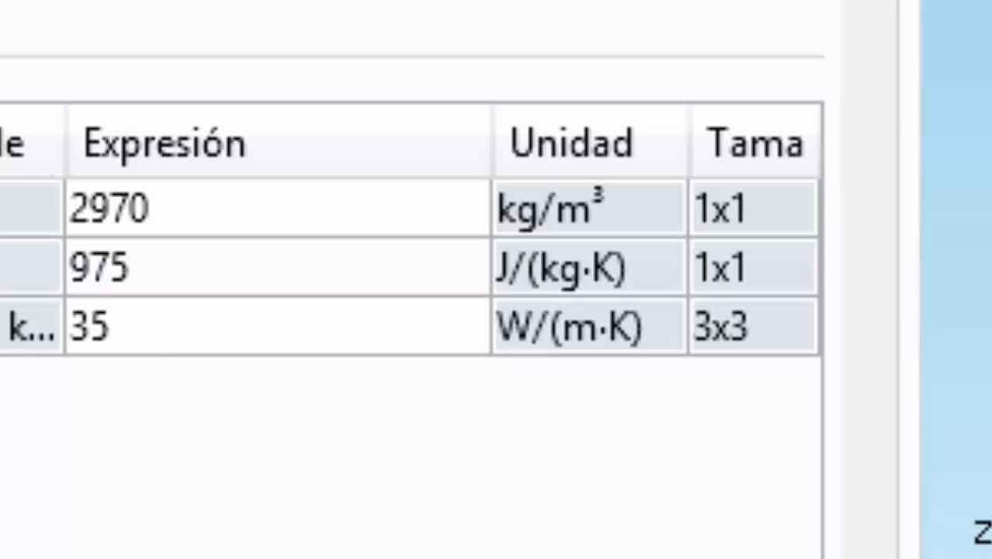
scroll(412, 268, "left", 2)
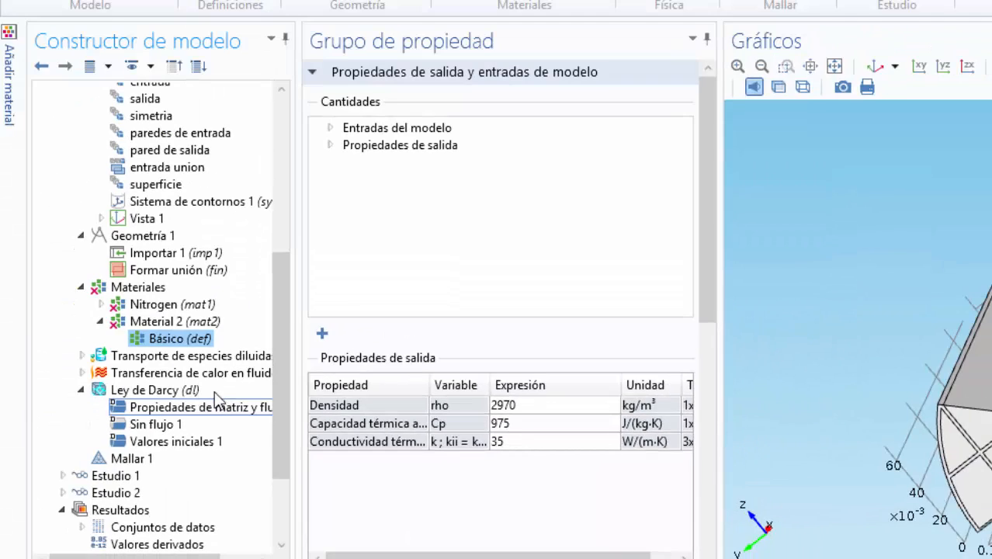
Step: Rename Material 2 as paredes
left_click(148, 321)
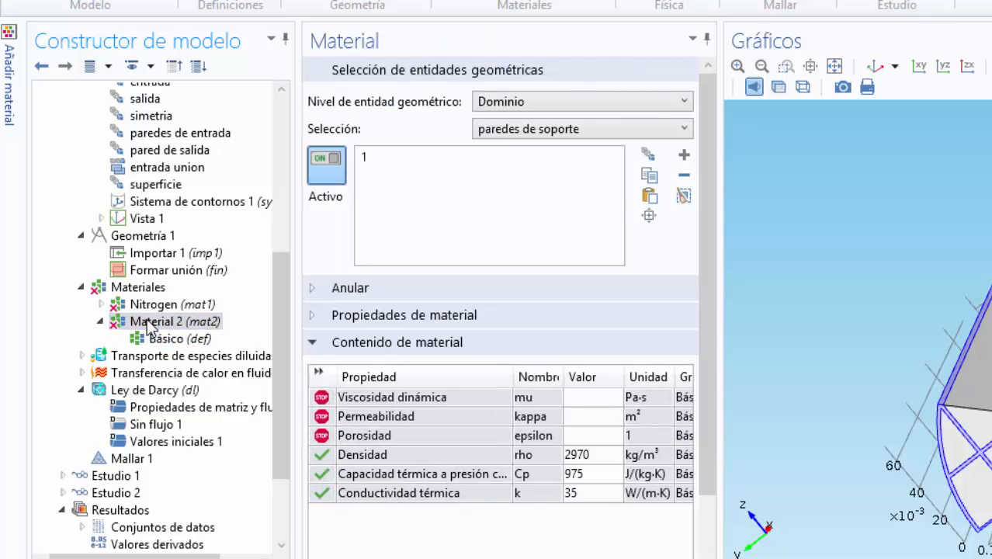
right_click(148, 323)
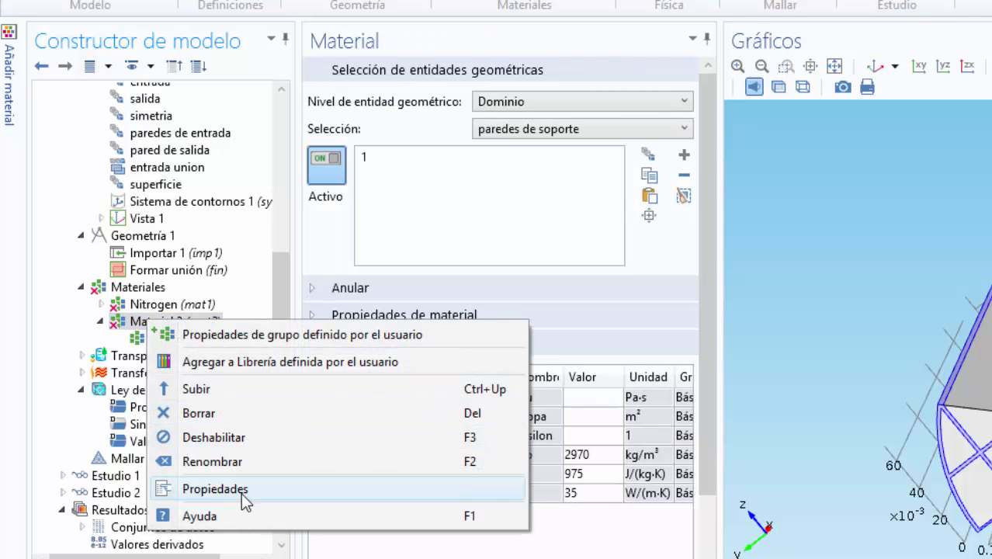
left_click(234, 462)
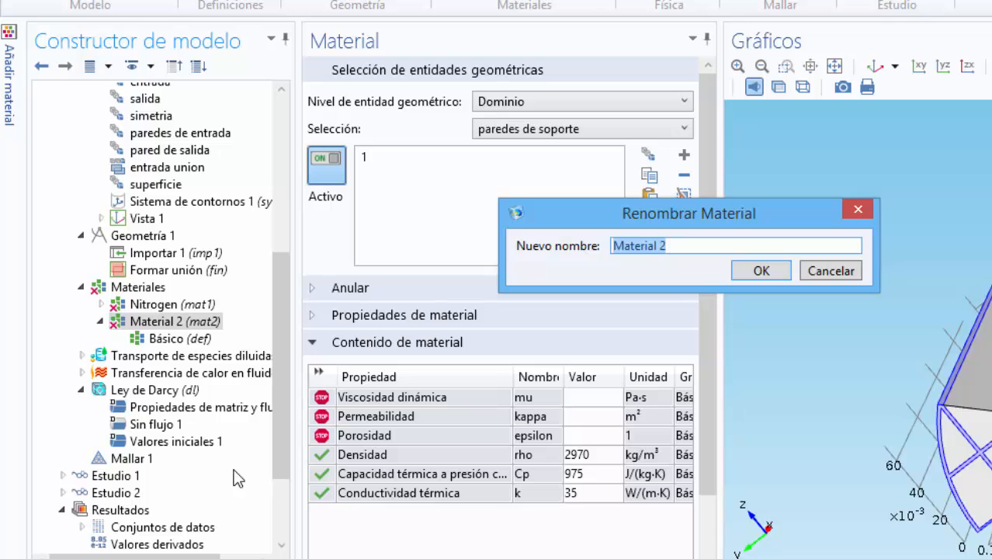
type("paredes")
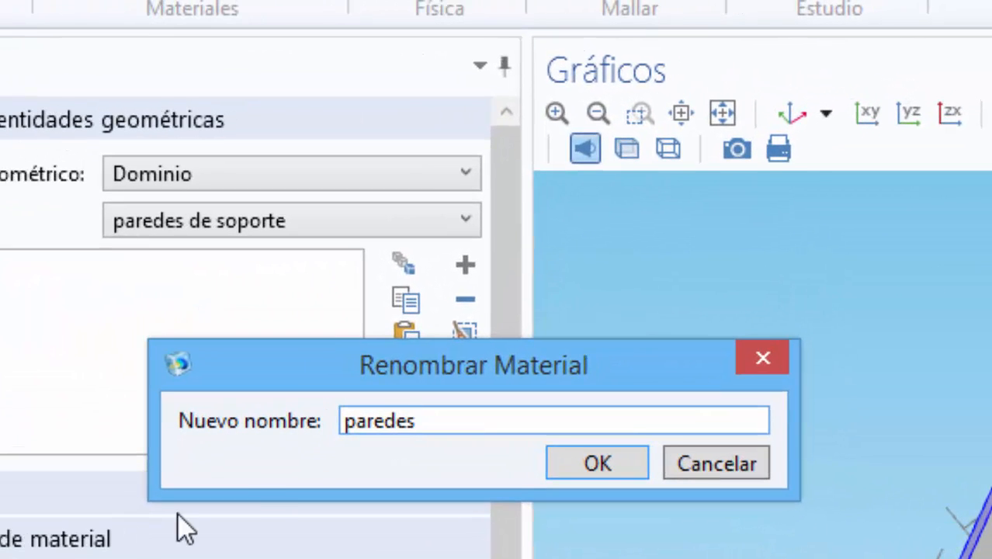
left_click(603, 459)
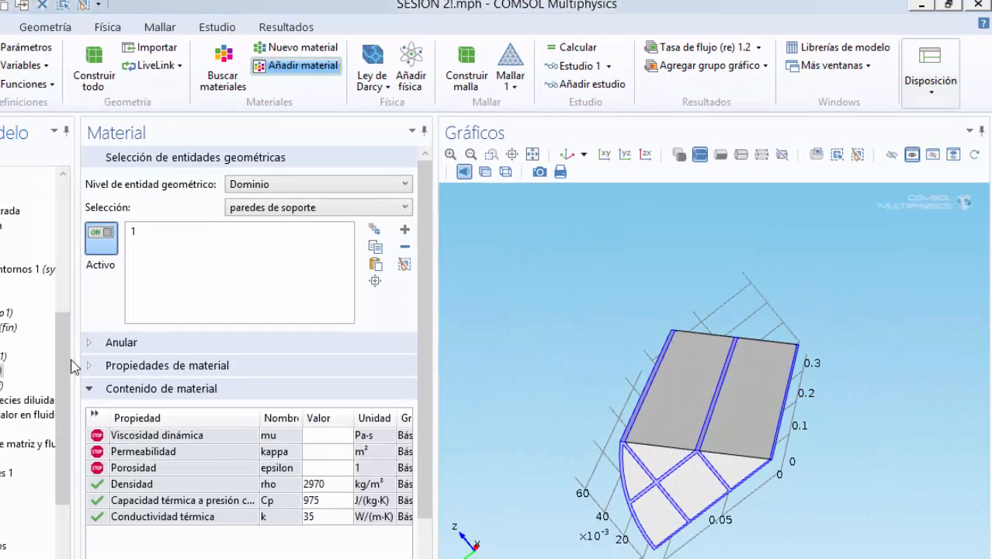
Step: Restrict the Transporte de especies diluidas interface to the canales domain selection
left_click_drag(64, 356, 65, 394)
left_click_drag(241, 378, 242, 381)
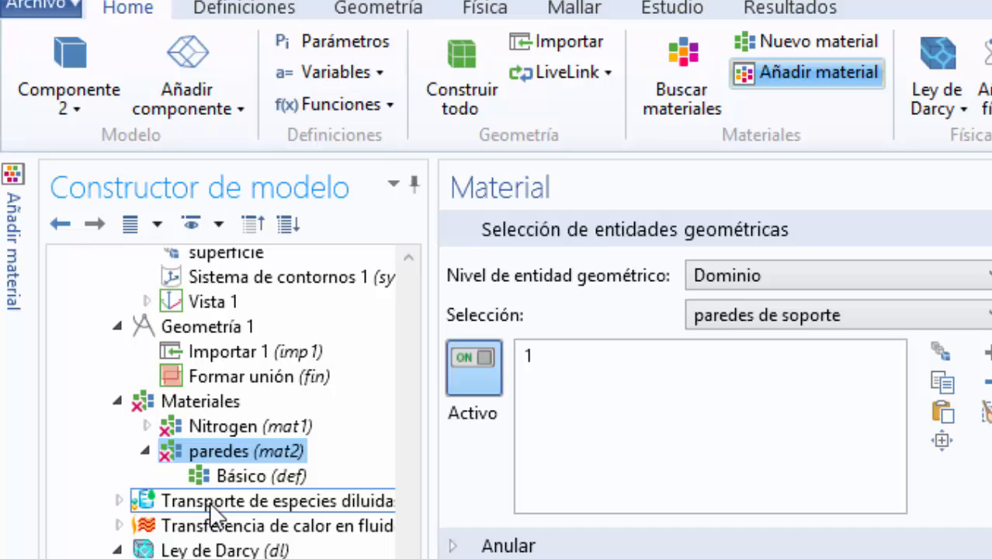
left_click(138, 332)
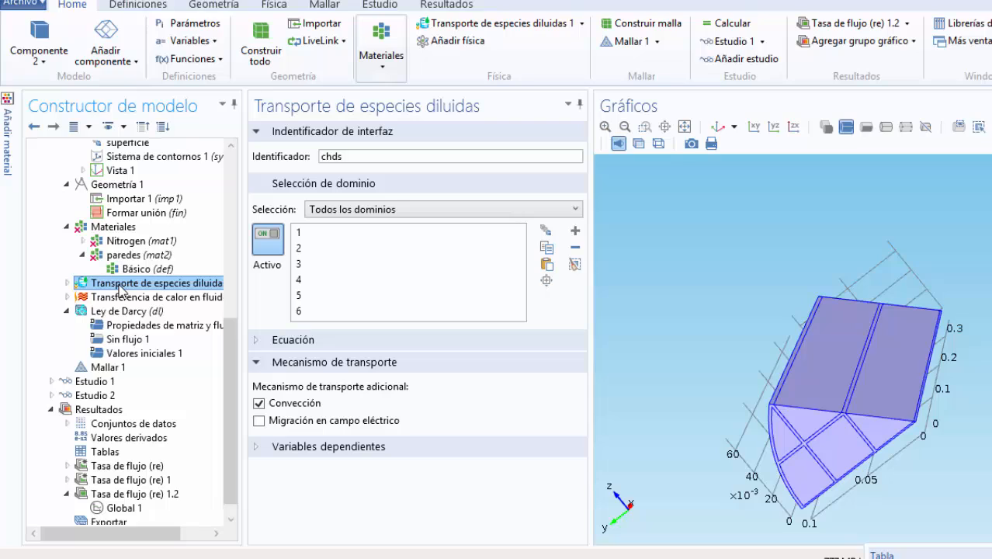
left_click(396, 210)
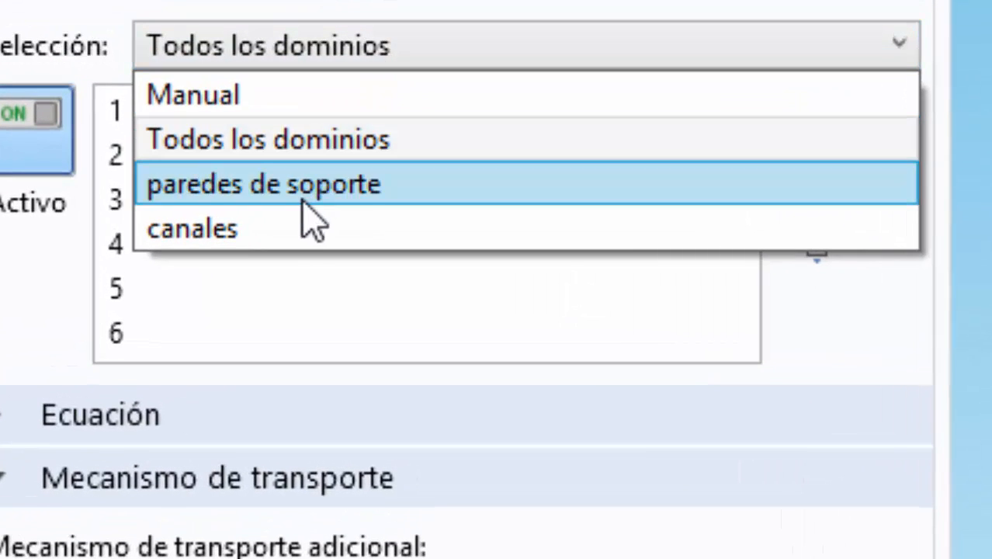
left_click(291, 221)
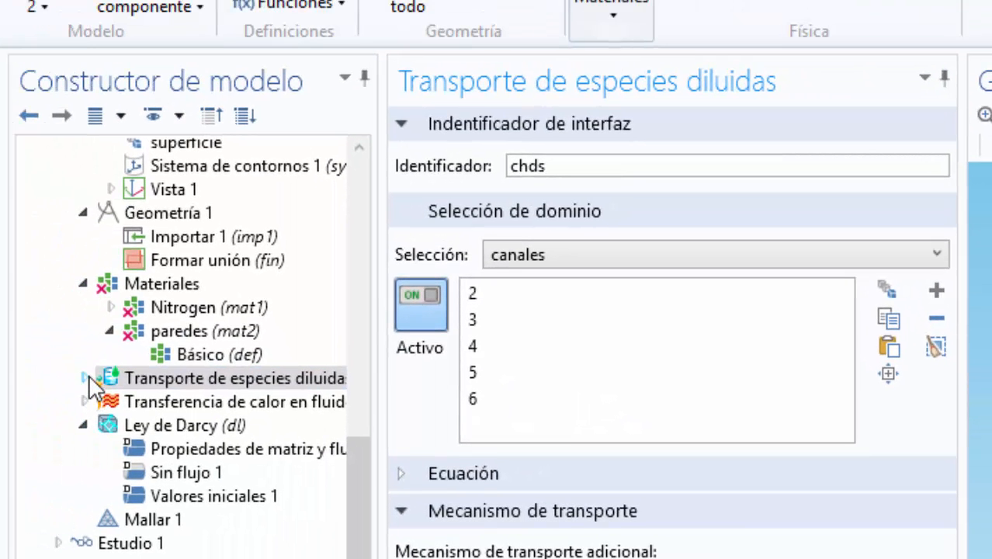
Step: Set the velocity field of Convección y difusión 1 under species transport to Campo de velocidad de Darcy (dl/dlm1)
left_click(85, 378)
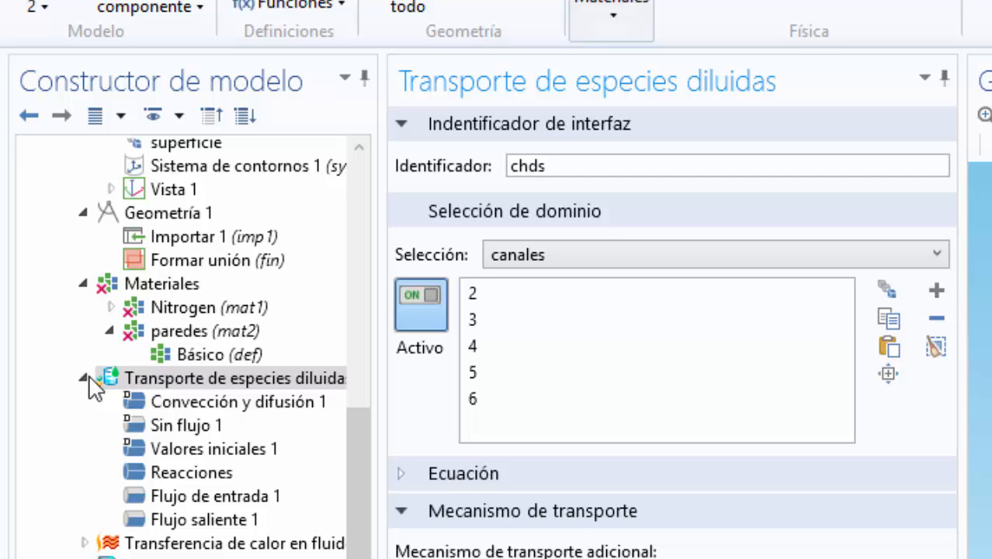
left_click(225, 401)
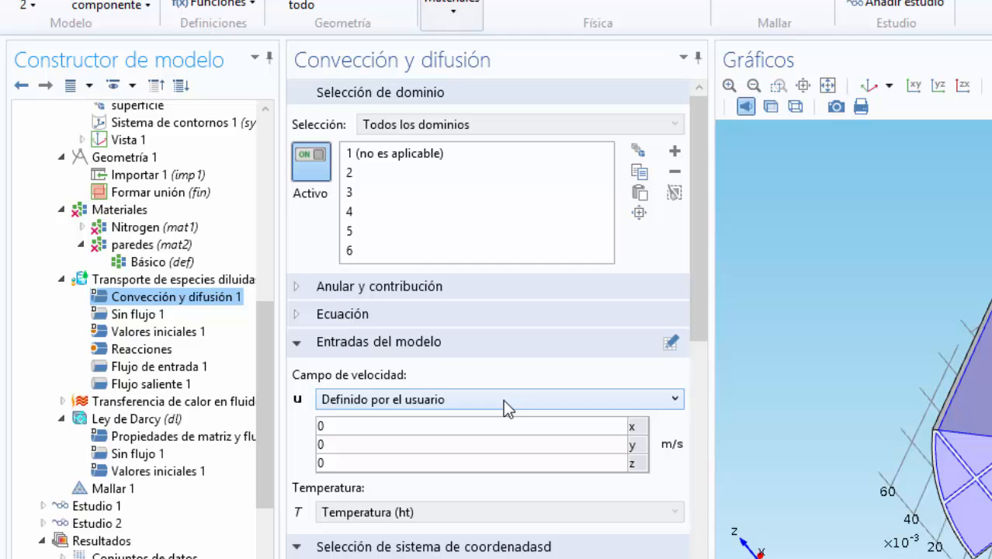
left_click(505, 401)
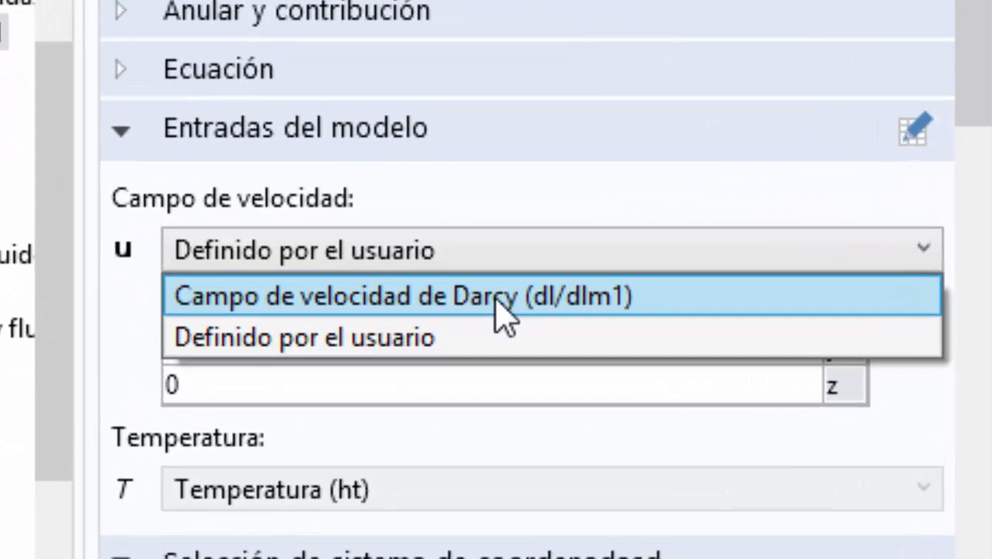
left_click(503, 297)
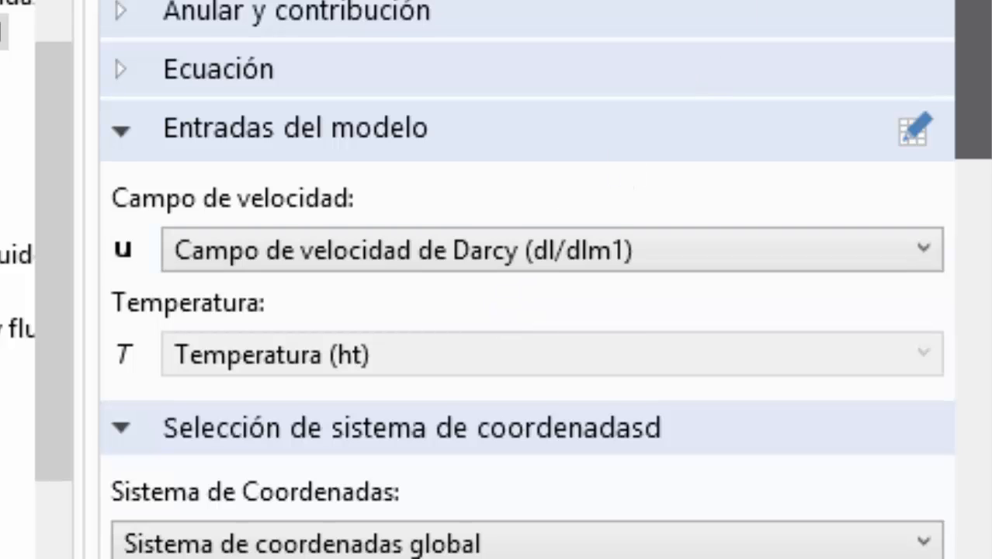
Step: Make the NO diffusion coefficient Diagonal and set its second and third diagonal entries to 0
left_click_drag(973, 1, 844, 195)
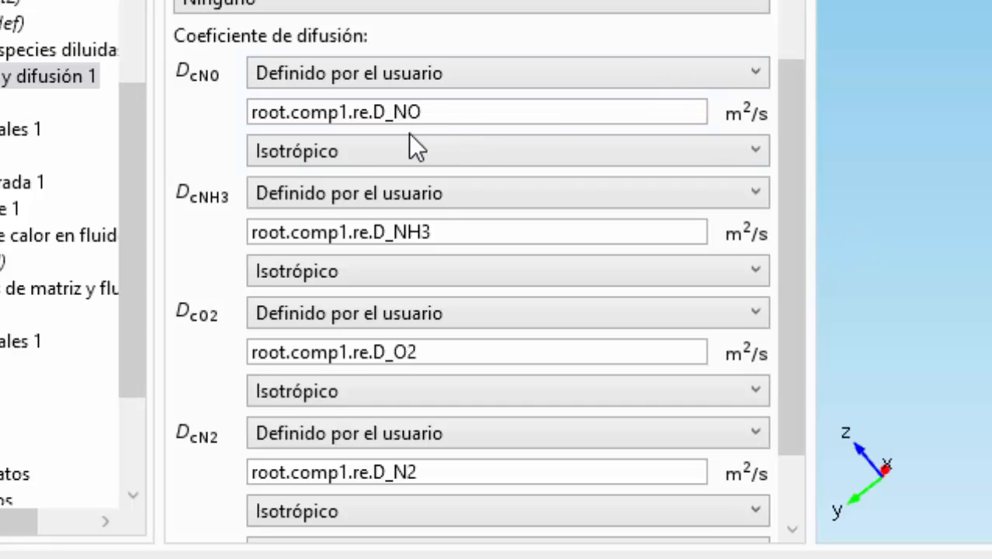
left_click(420, 149)
left_click(341, 215)
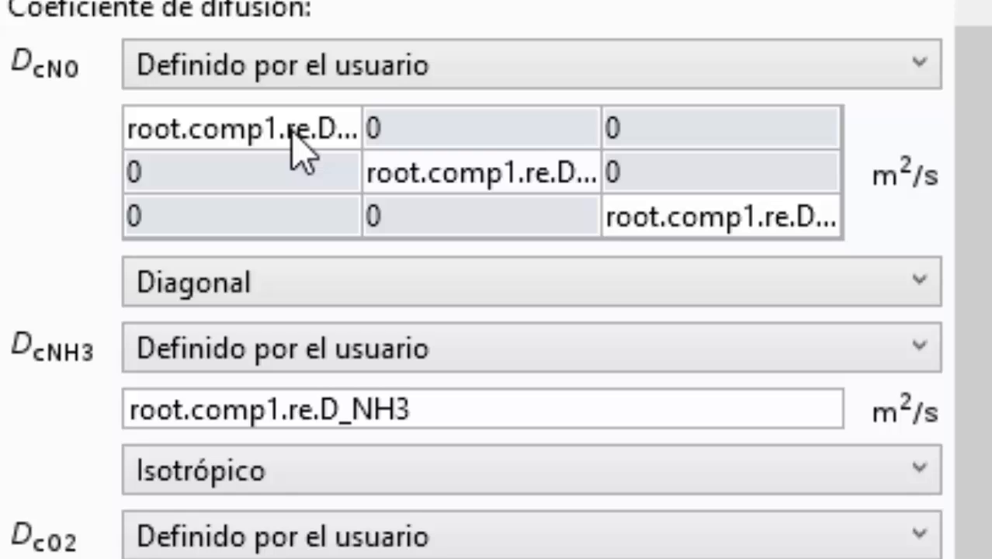
left_click(388, 176)
type("0")
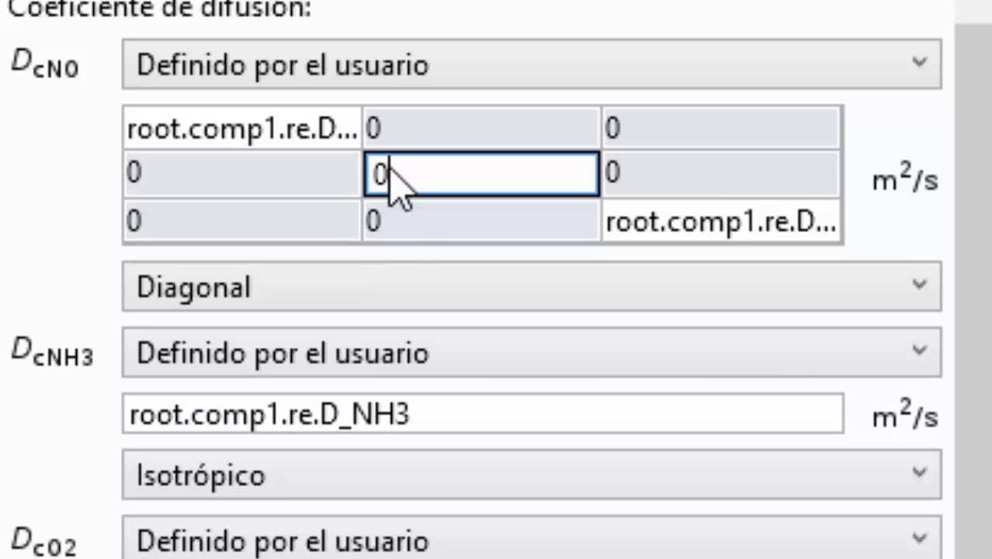
left_click(660, 225)
type("0")
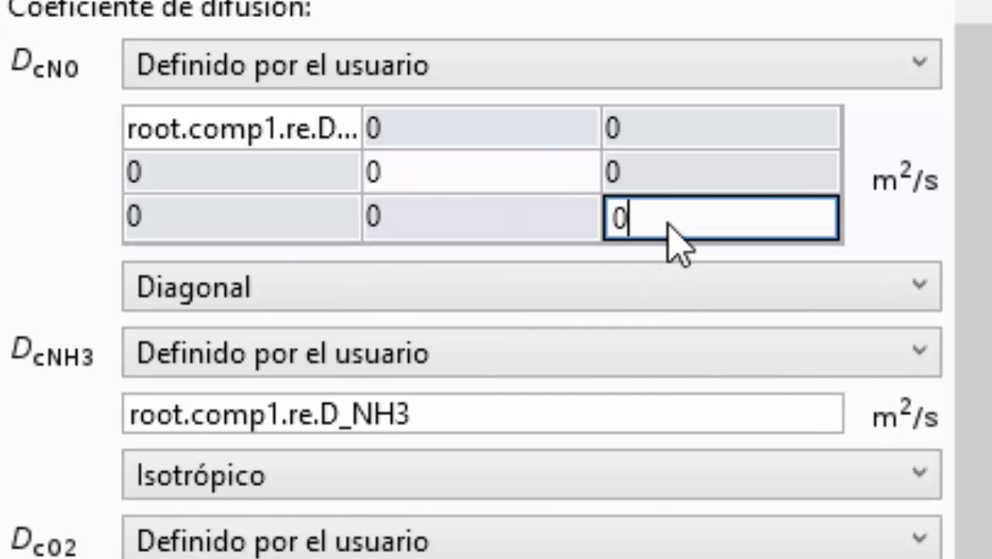
left_click(912, 232)
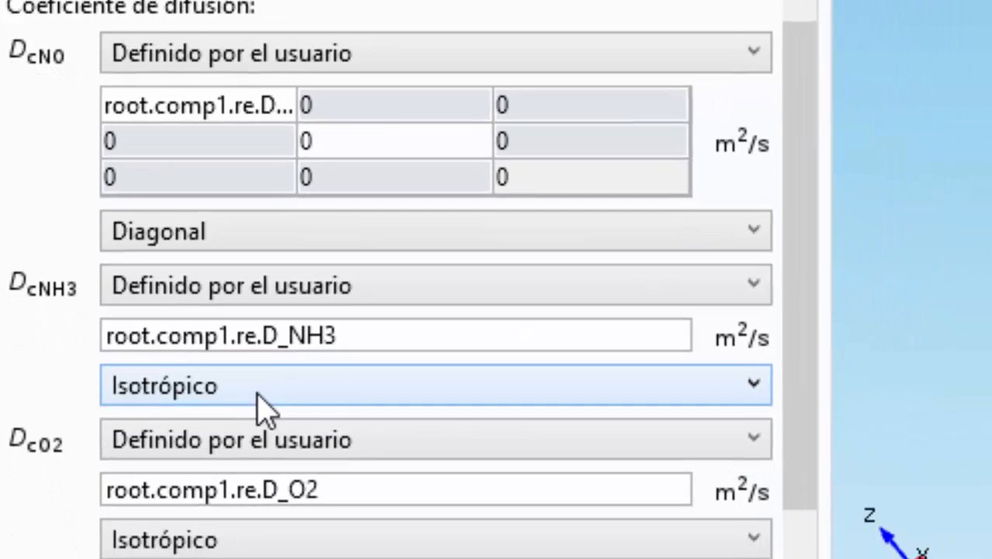
Step: Make the NH3 diffusion coefficient Diagonal and set its second and third diagonal entries to 0
left_click(260, 397)
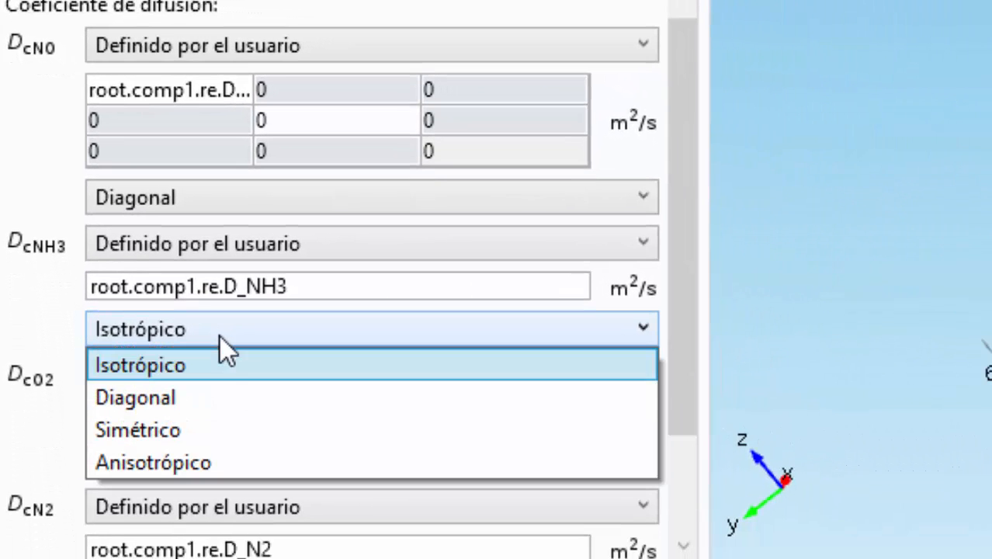
left_click(199, 398)
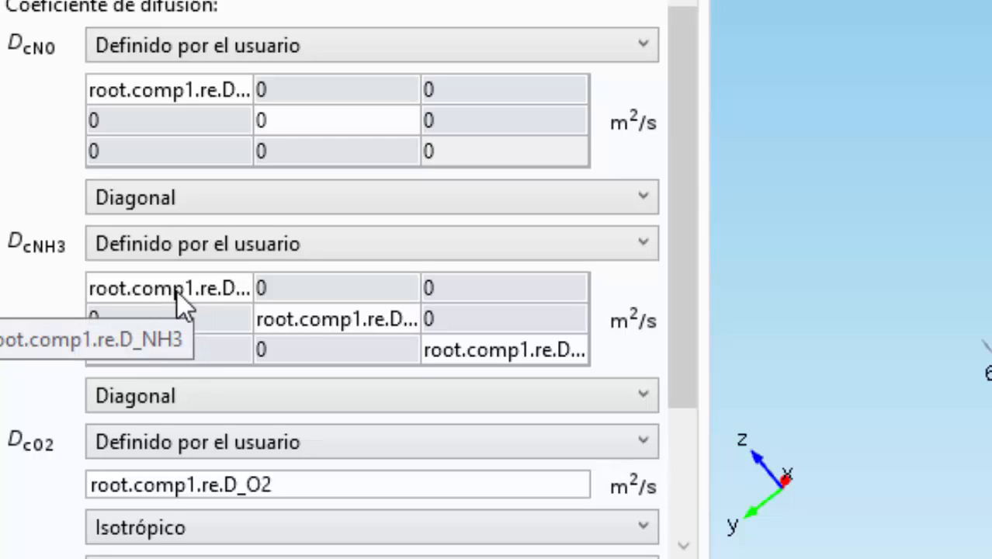
left_click(306, 321)
type("0")
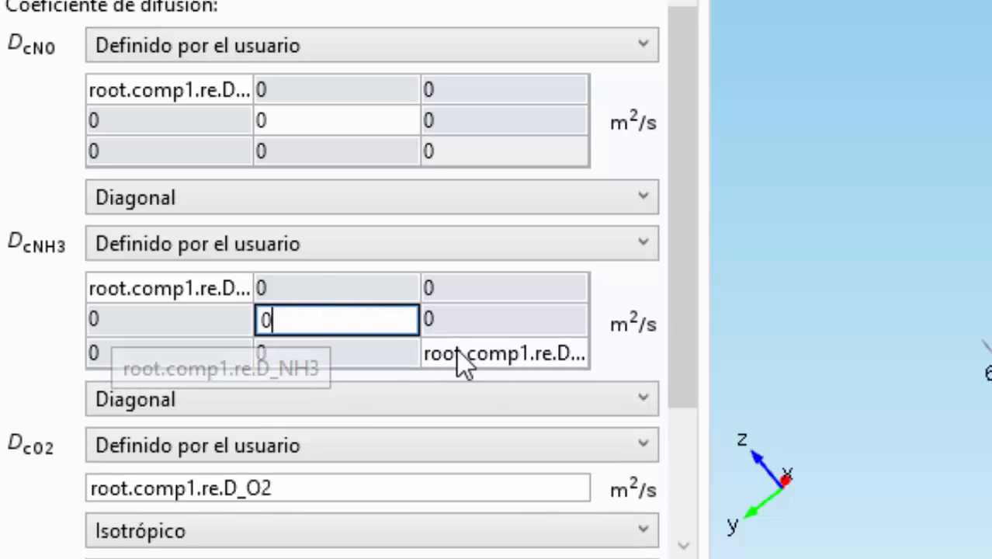
left_click(491, 360)
type("0")
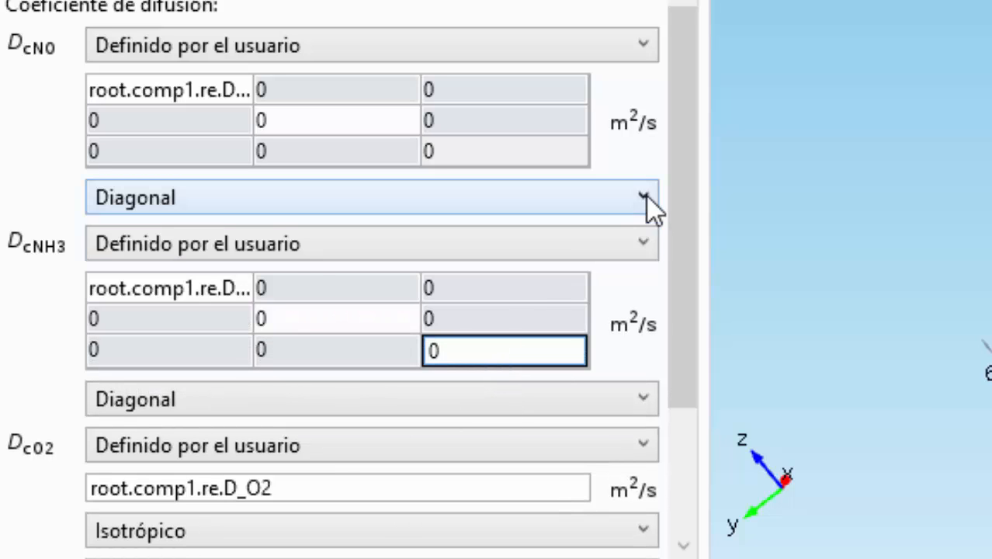
Step: Make the O2 diffusion coefficient Diagonal and set its second and third diagonal entries to 0
left_click_drag(674, 189, 695, 327)
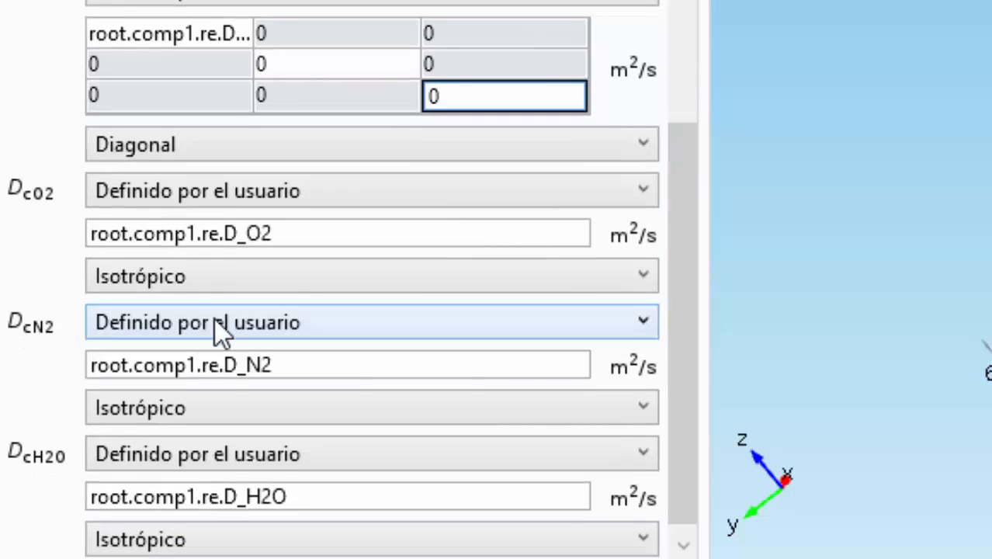
left_click(191, 276)
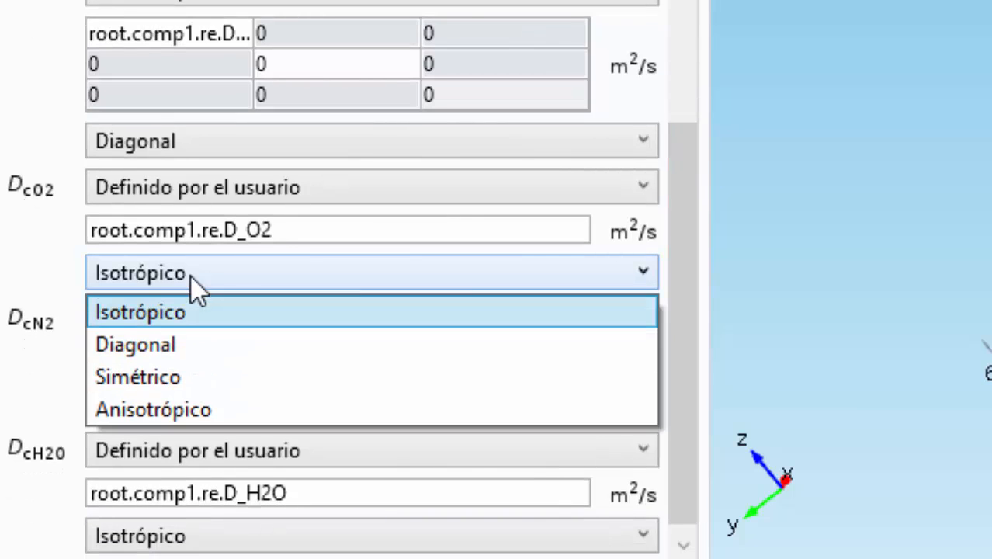
left_click(166, 340)
left_click(328, 264)
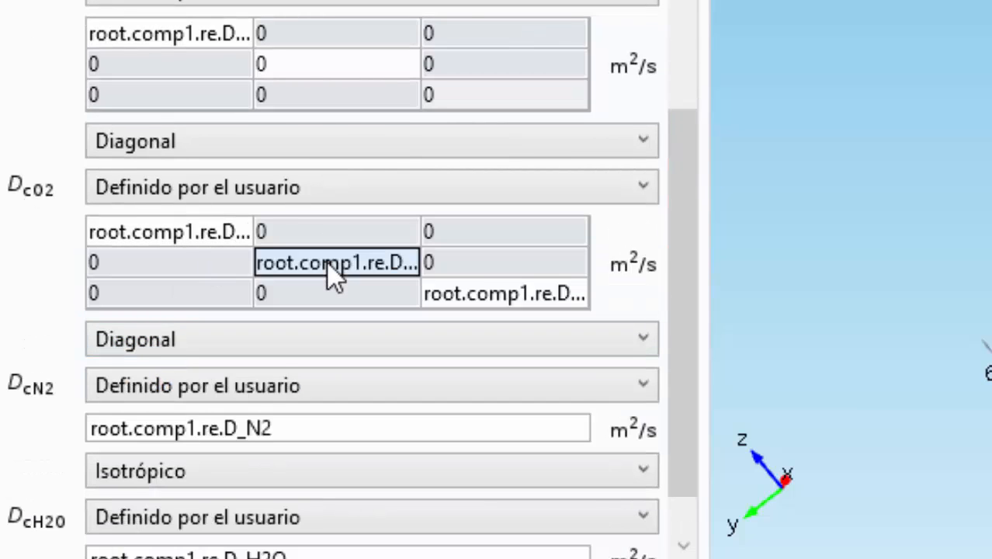
type("0")
left_click(510, 301)
type("0")
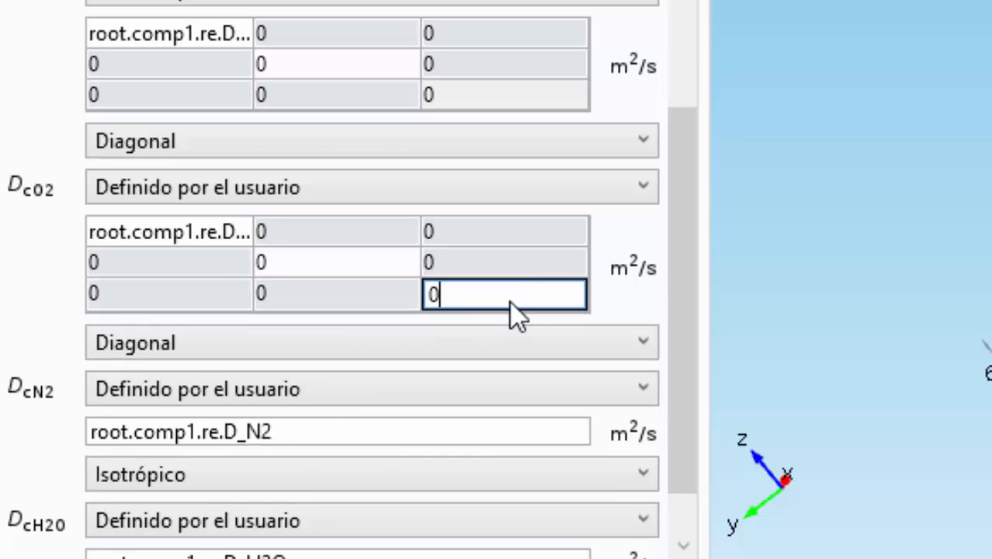
Step: Make the N2 diffusion coefficient Diagonal and set its second and third diagonal entries to 0
scroll(672, 320, "down", 1)
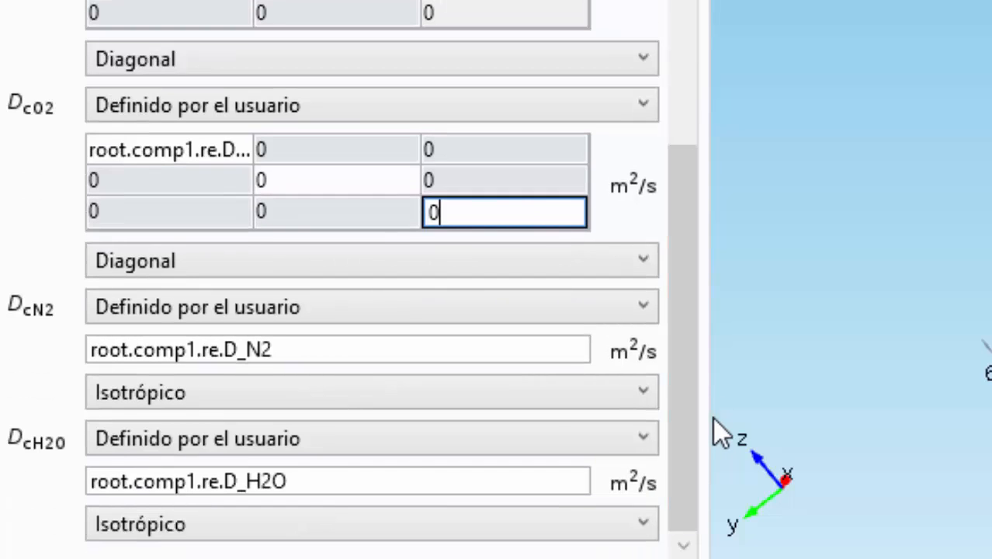
left_click(218, 388)
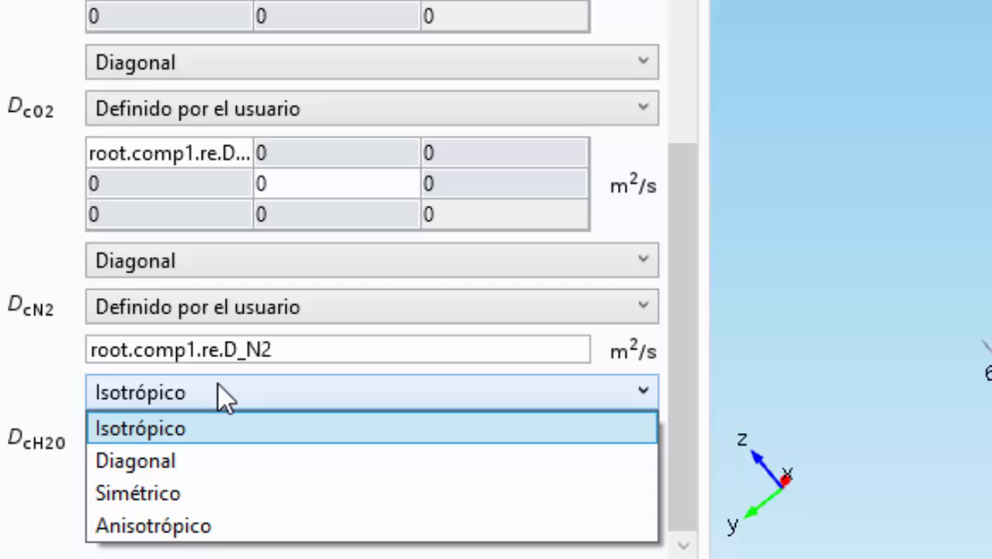
left_click(217, 470)
left_click(343, 391)
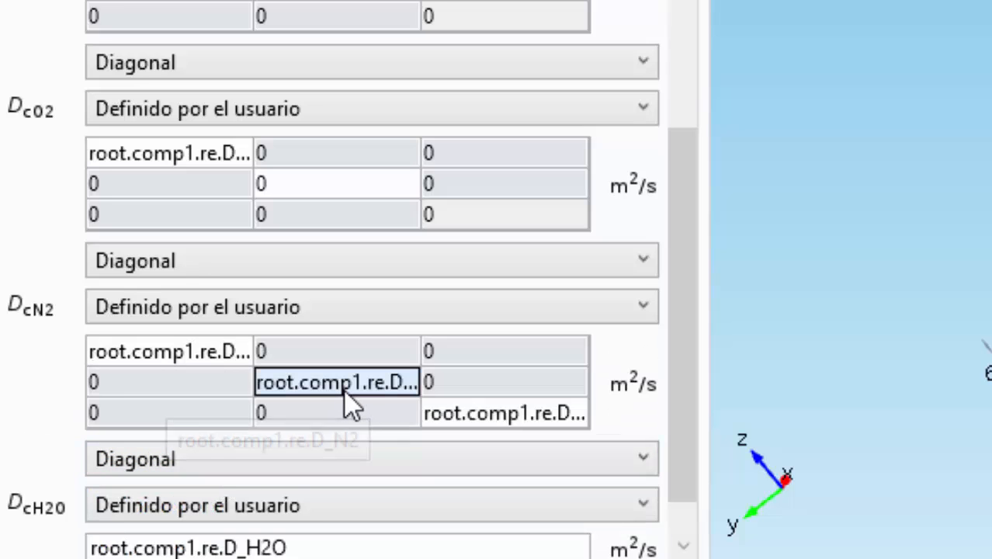
type("0")
left_click(497, 419)
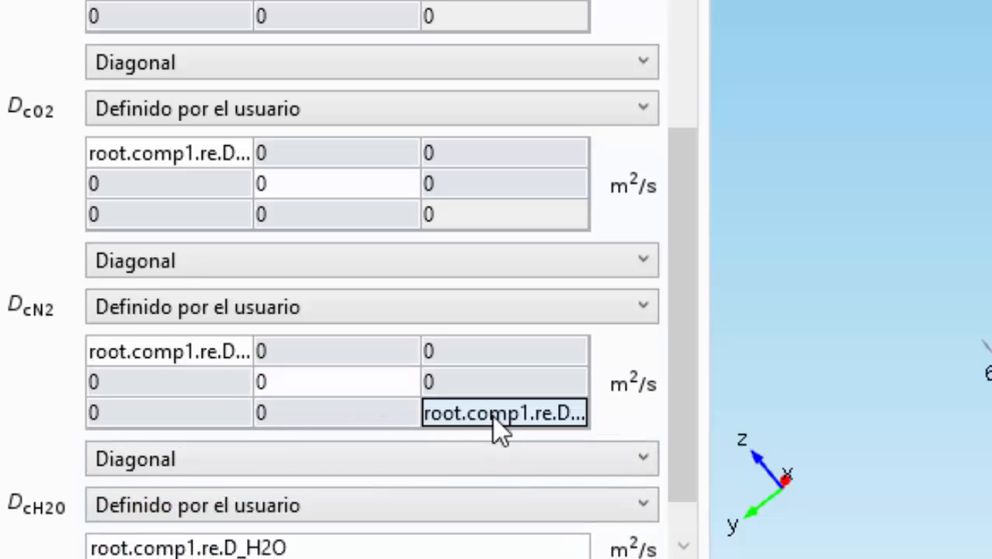
type("0")
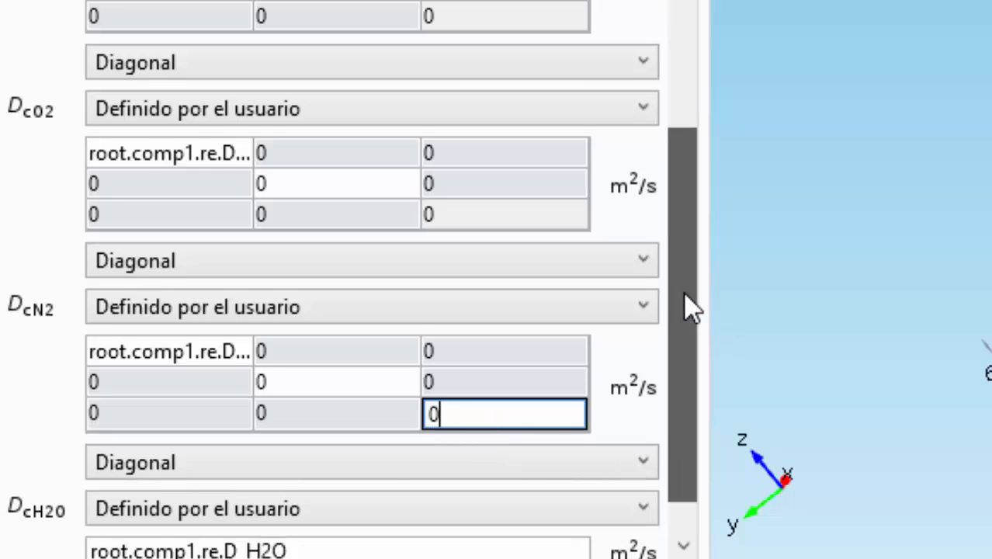
Step: Make the H2O diffusion coefficient Diagonal and set its second and third diagonal entries to 0
left_click_drag(685, 299, 726, 485)
left_click(308, 535)
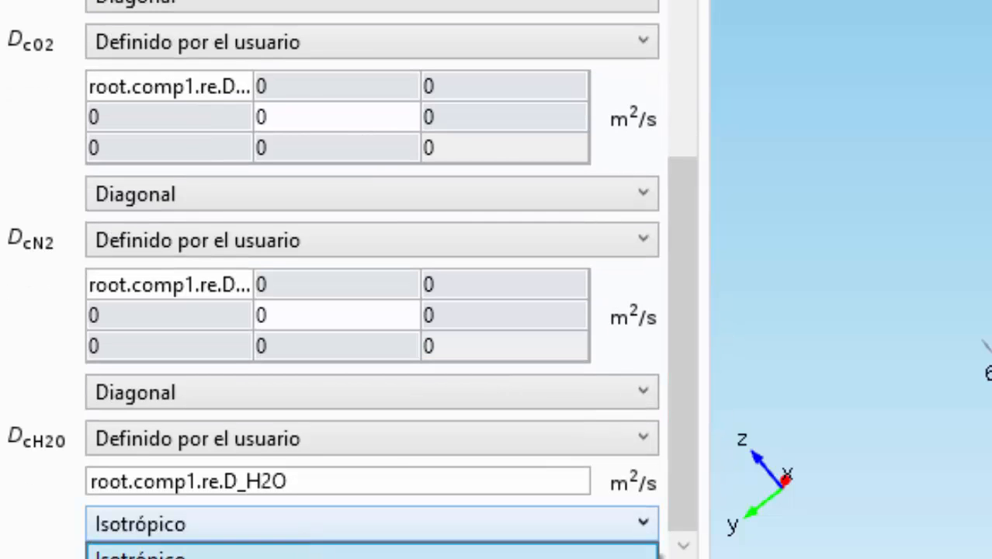
left_click(414, 526)
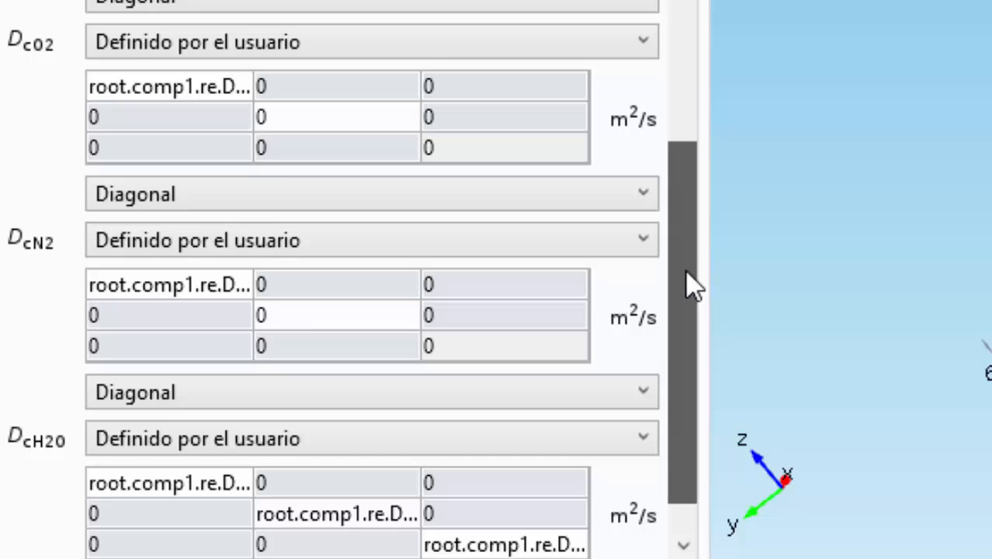
left_click_drag(685, 269, 696, 409)
left_click(366, 447)
type("0")
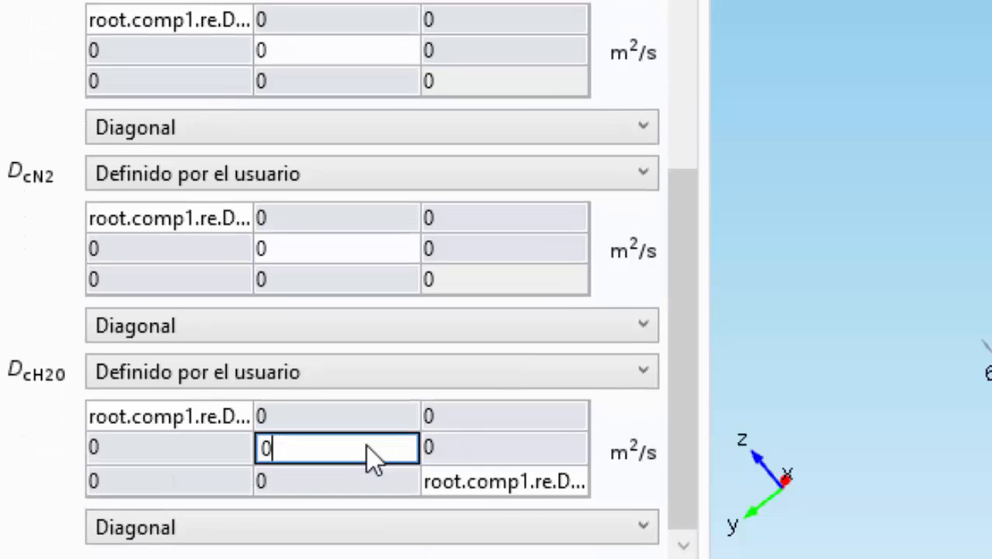
left_click(513, 481)
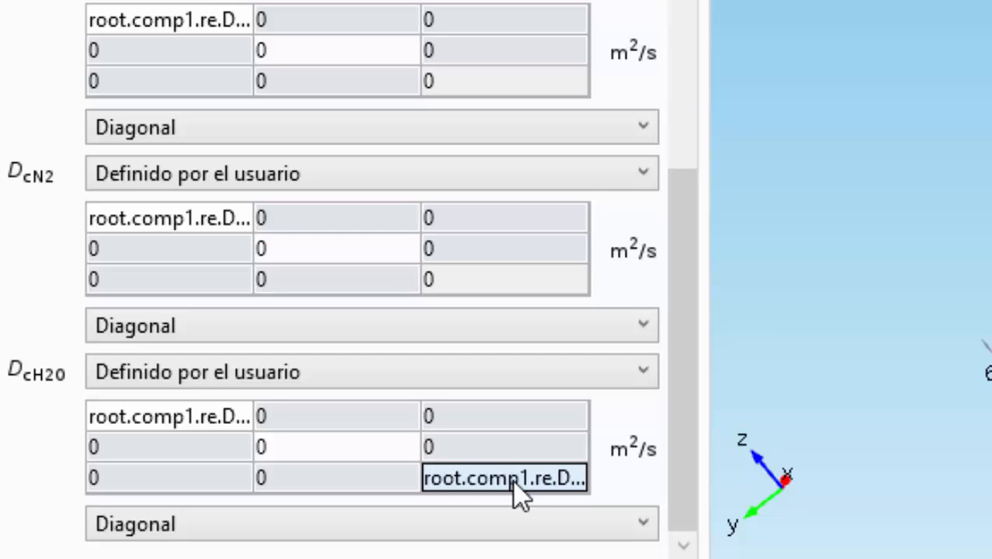
type("0")
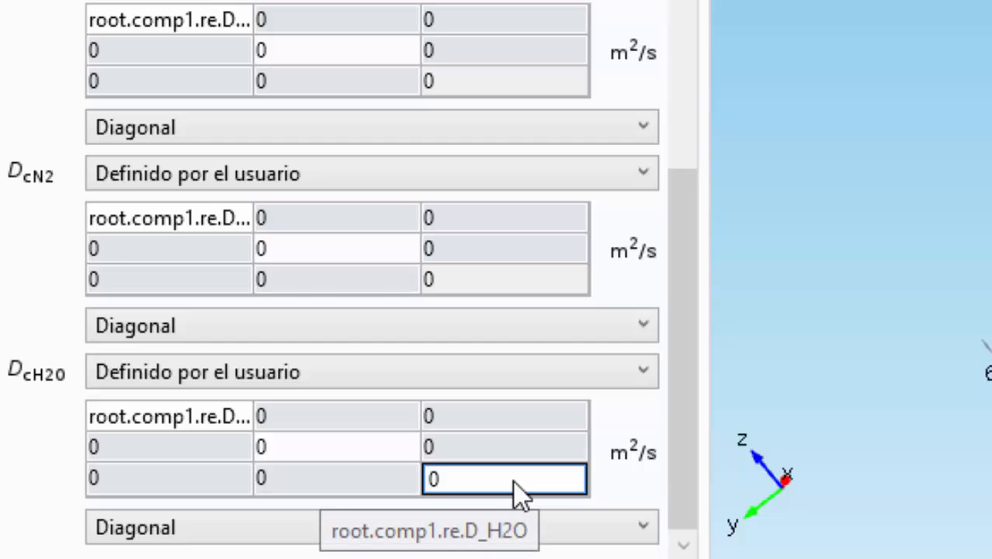
key("Return")
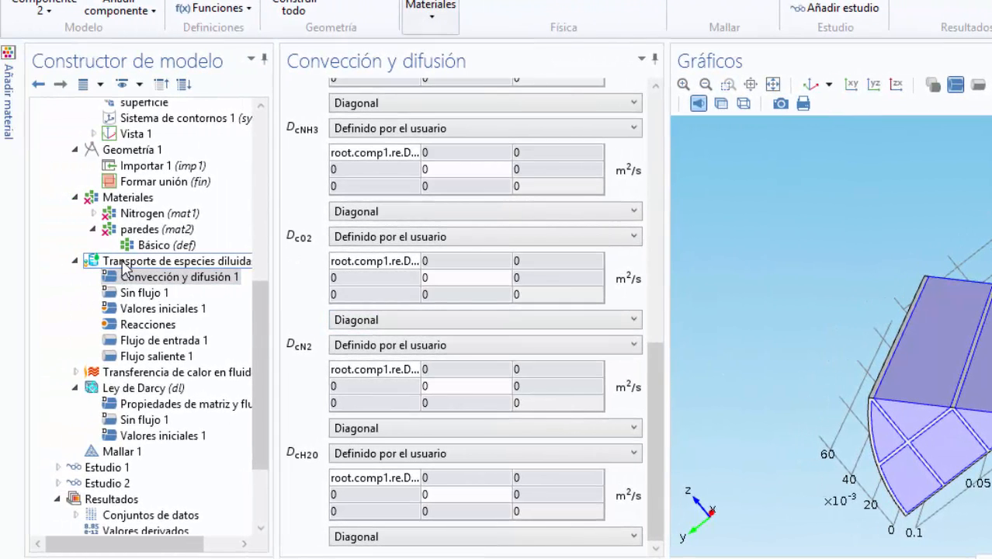
Step: Assign the entrada boundary selection to Flujo de entrada 1 of the species transport interface
left_click(170, 346)
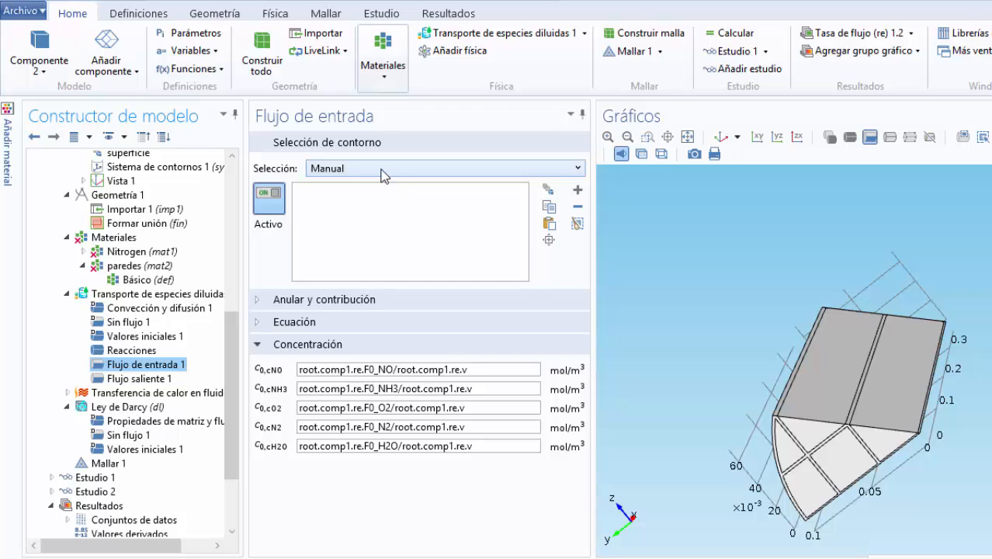
left_click(382, 169)
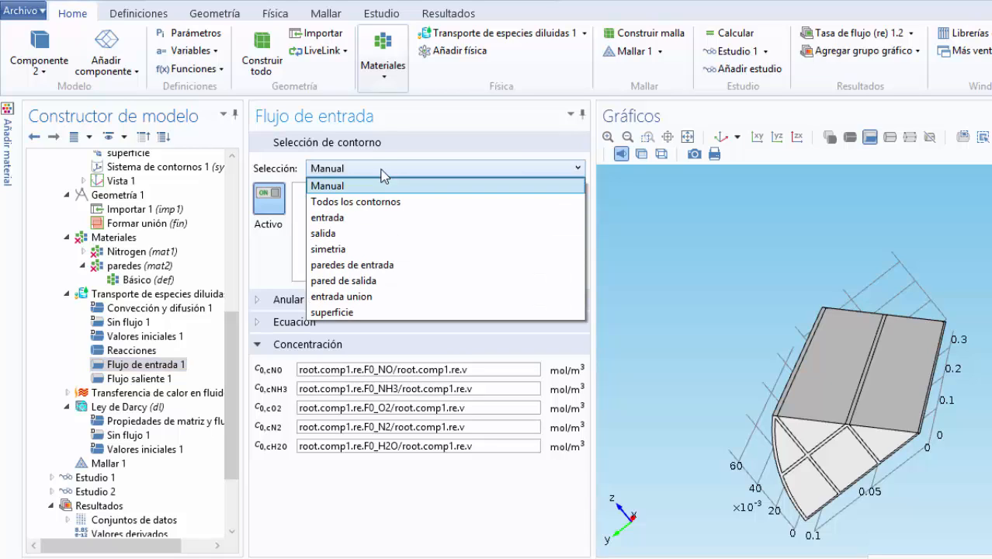
left_click(342, 218)
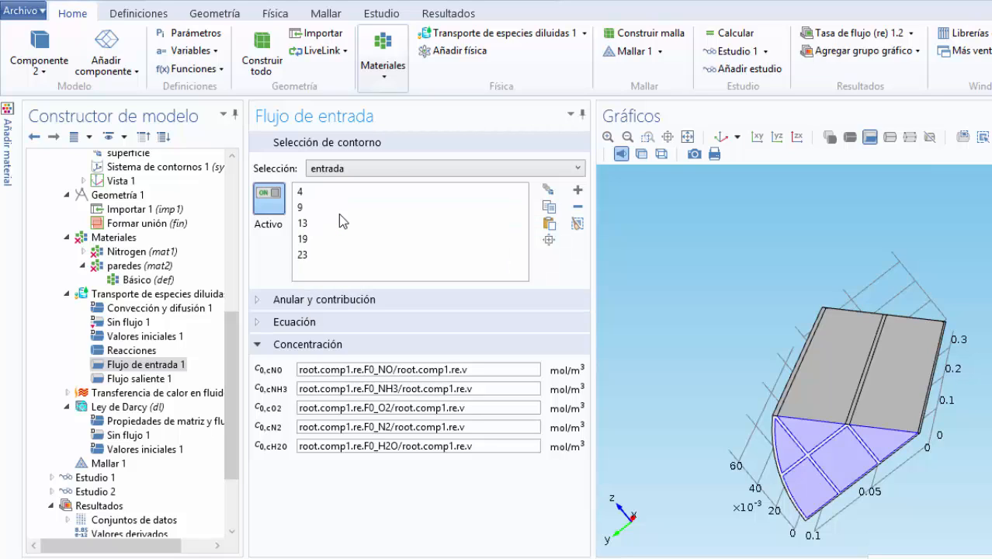
Step: Assign the salida boundary selection to Flujo saliente 1 of the species transport interface
left_click(153, 380)
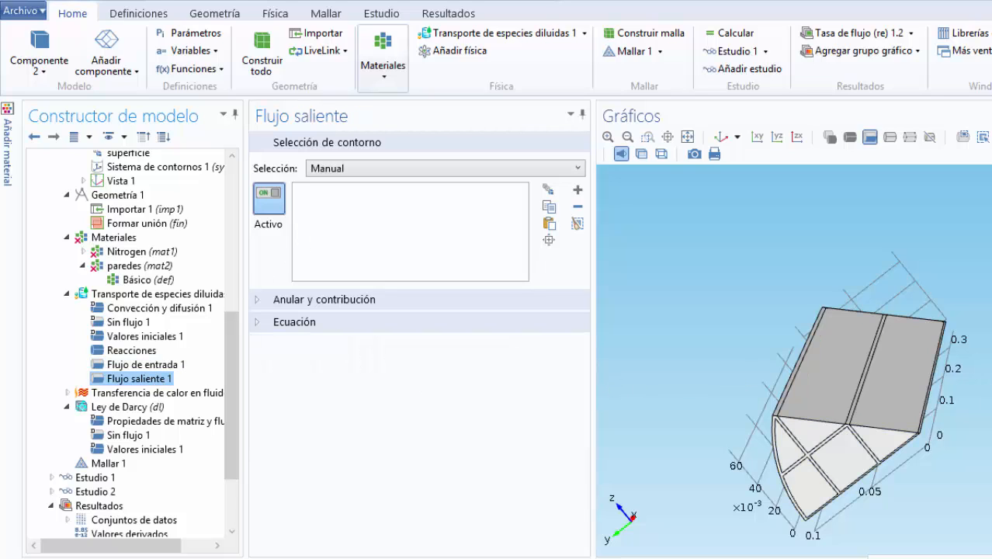
left_click_drag(750, 371, 781, 537)
left_click(401, 169)
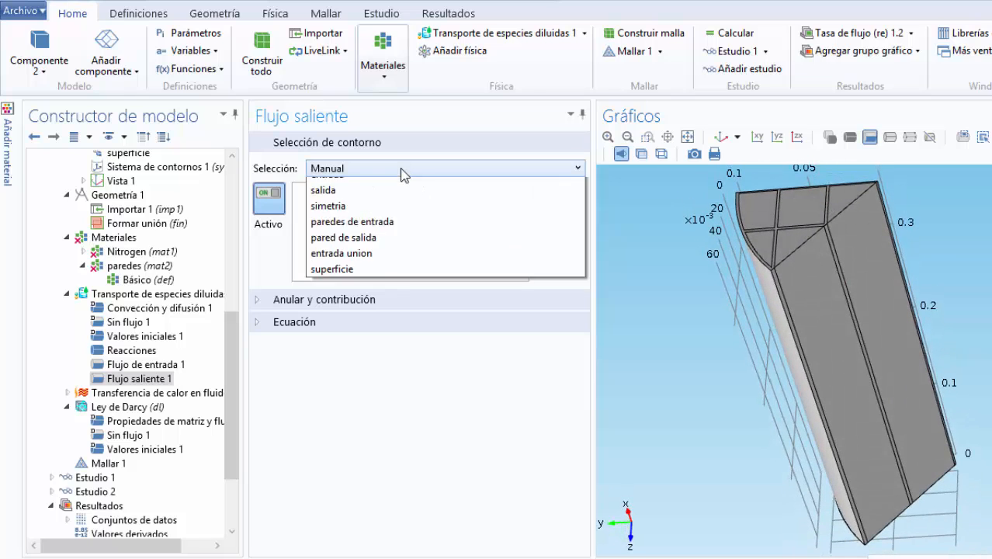
left_click(354, 234)
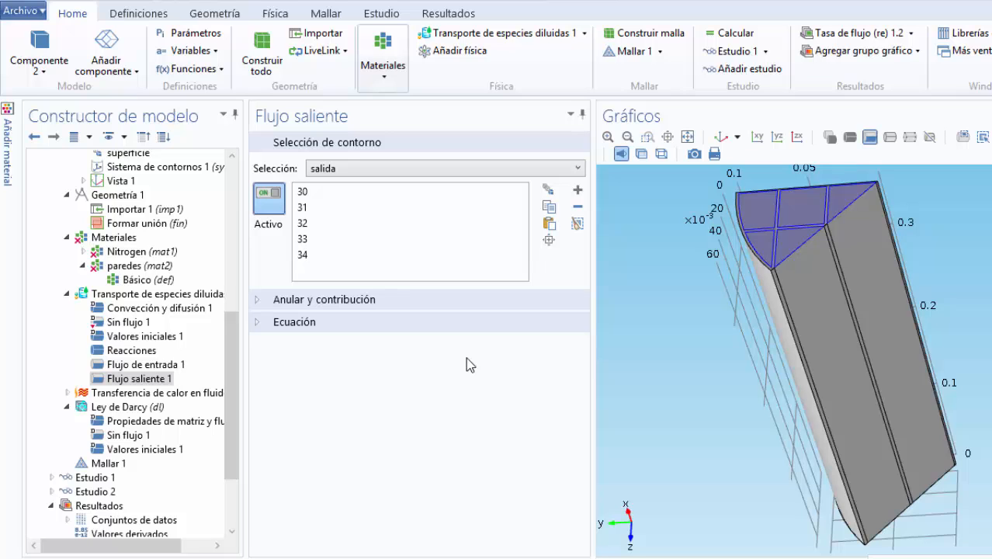
Step: Add a Transferencia de calor en sólidos domain feature to the heat transfer interface and assign it the paredes de soporte selection
left_click(129, 394)
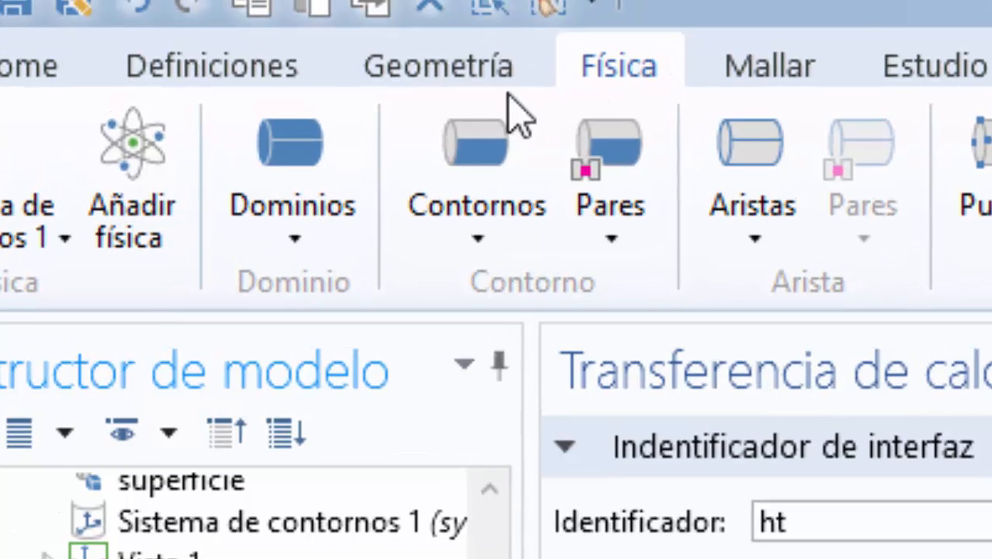
left_click(341, 175)
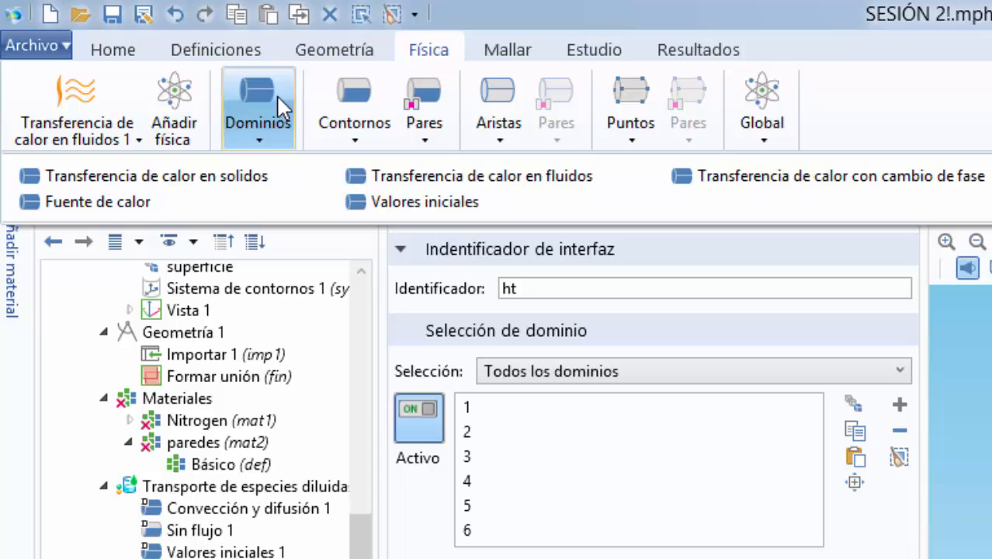
left_click(211, 187)
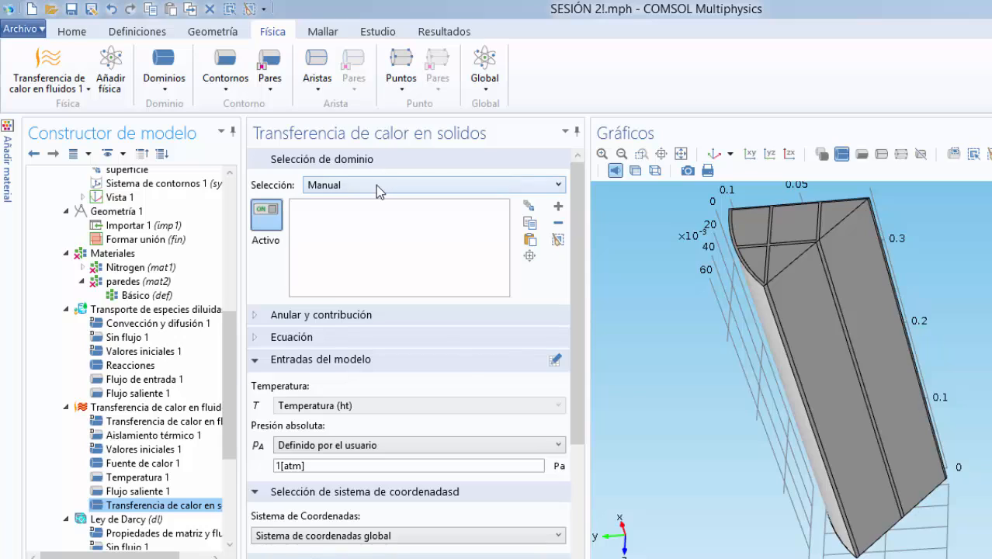
left_click(376, 186)
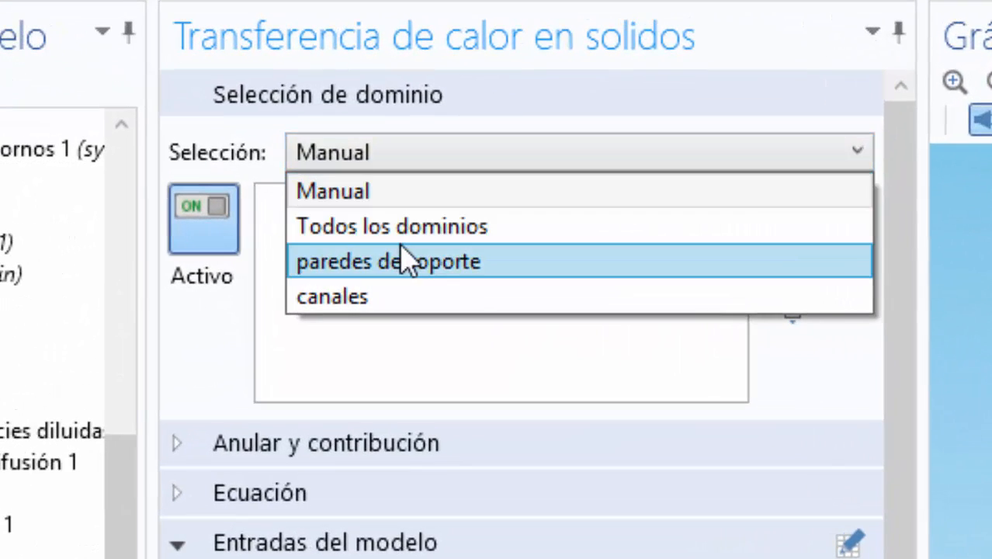
left_click(404, 261)
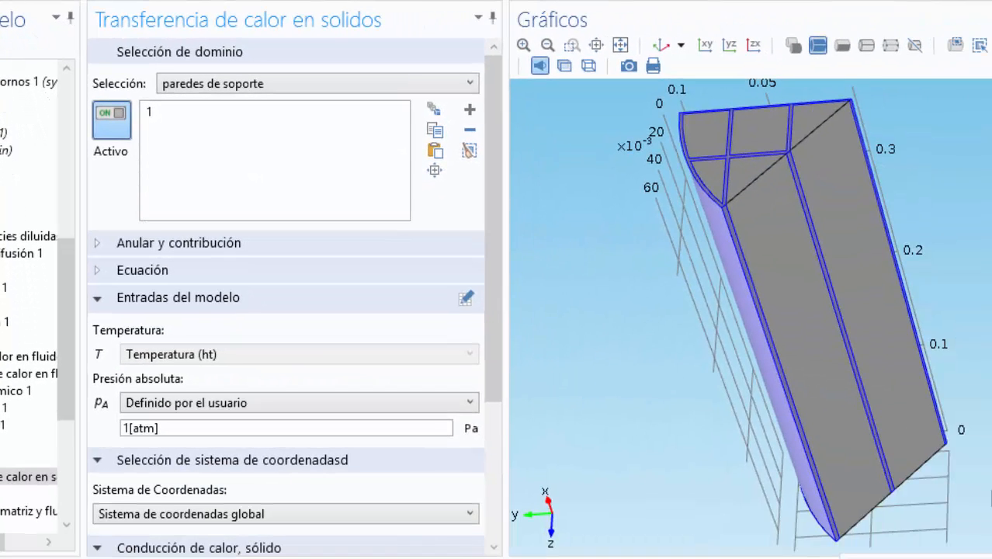
left_click_drag(990, 498, 980, 313)
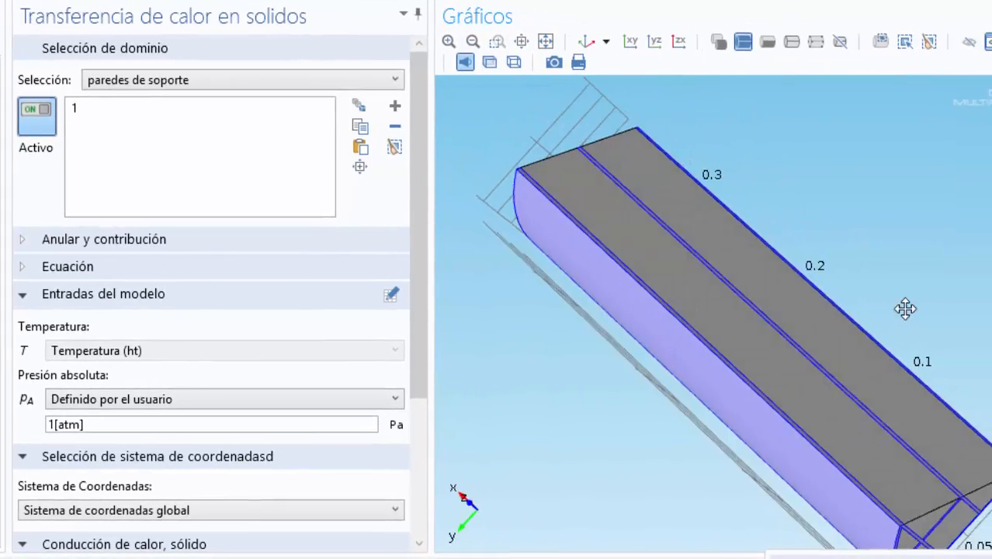
left_click_drag(905, 309, 817, 297)
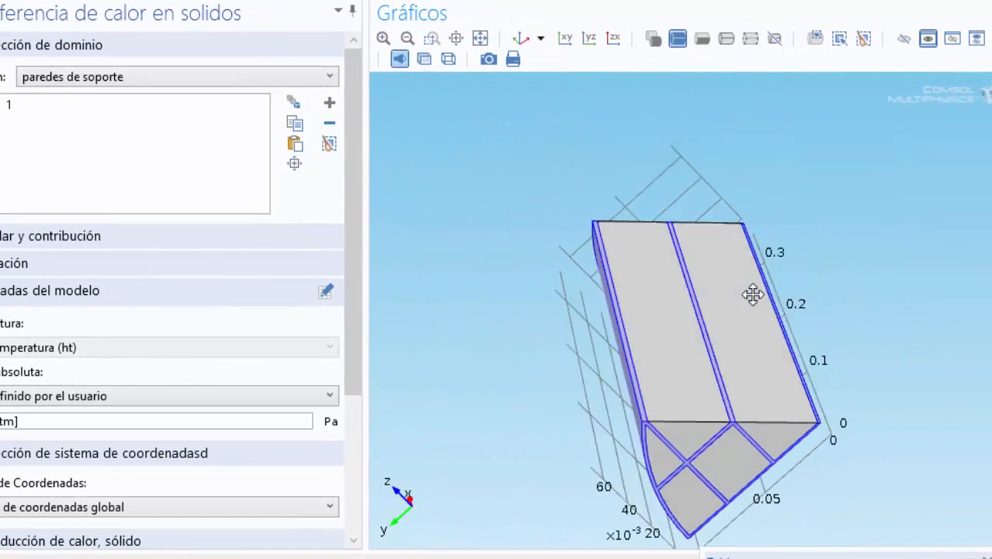
left_click_drag(753, 294, 752, 293)
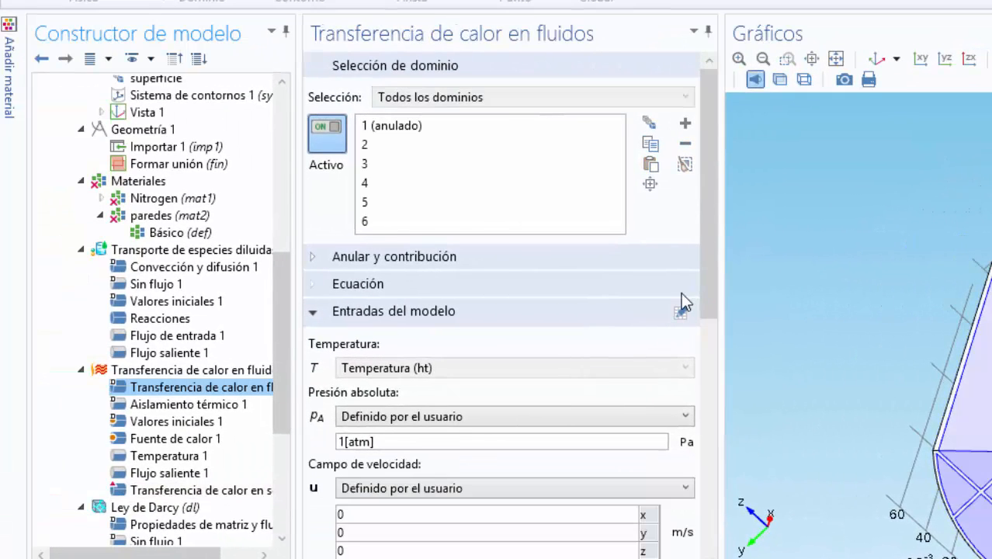
Step: For Transferencia de calor en fluidos, set the velocity field to Campo de velocidad de Darcy (dl/dlm1) and the absolute pressure to Presión (dl/dlm1)
left_click(203, 387)
left_click_drag(718, 252, 727, 301)
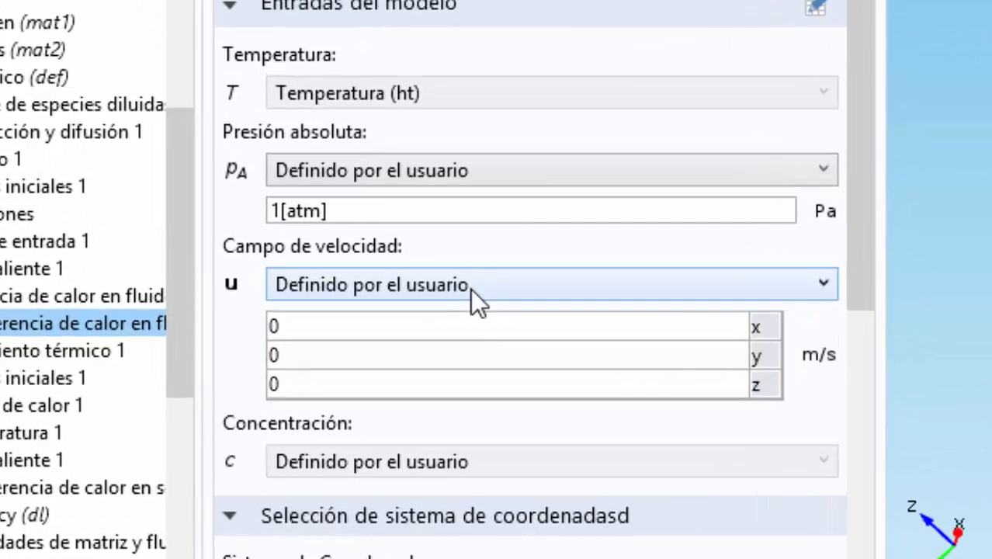
left_click(469, 349)
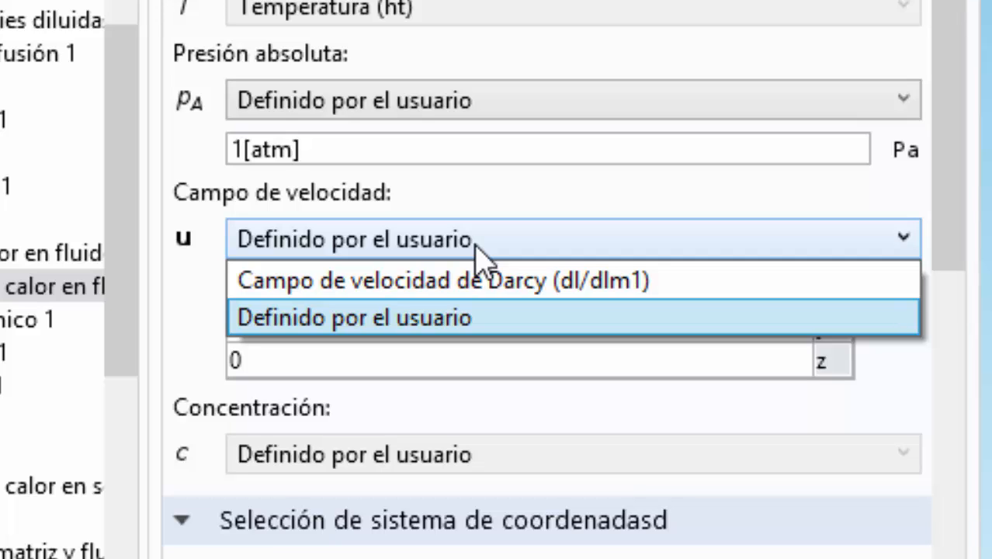
left_click(497, 281)
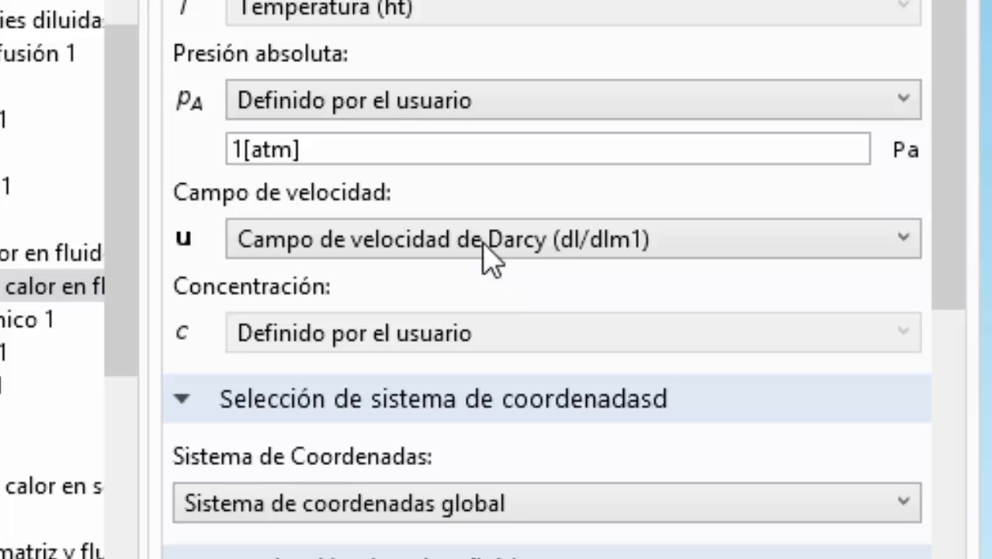
left_click(392, 115)
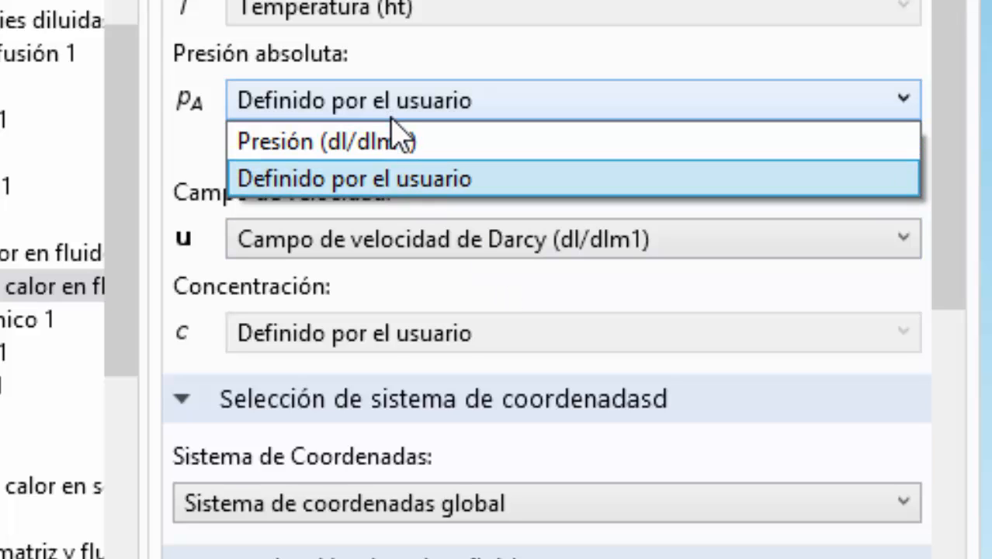
left_click(411, 148)
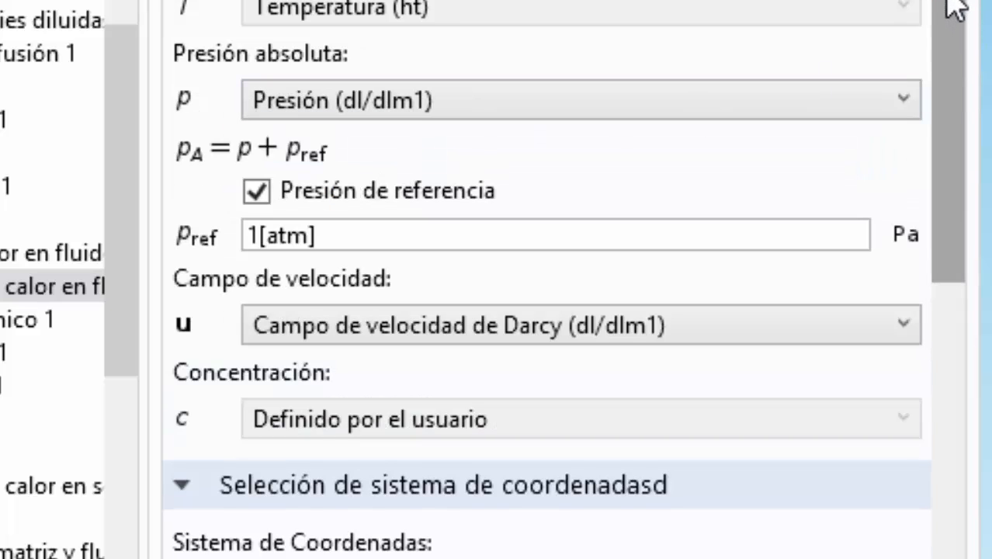
Step: Make the fluid's thermal conductivity Definido por el usuario with a Diagonal tensor
left_click_drag(962, 9, 989, 273)
left_click(571, 182)
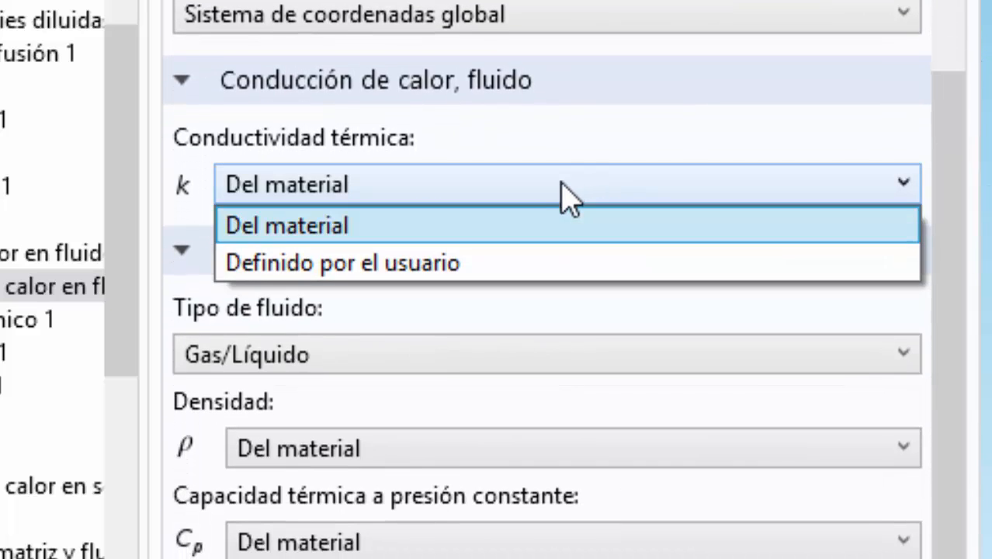
left_click(426, 266)
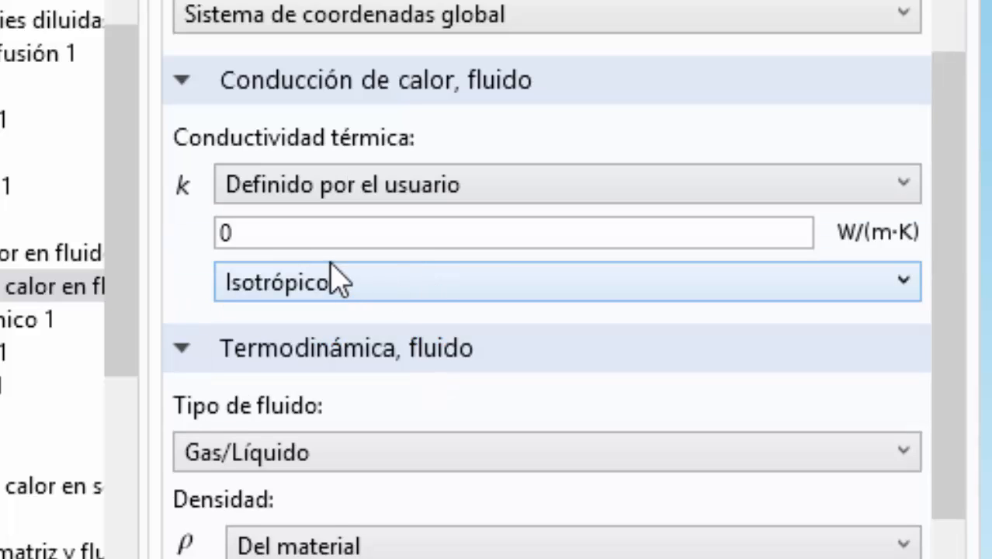
left_click(355, 285)
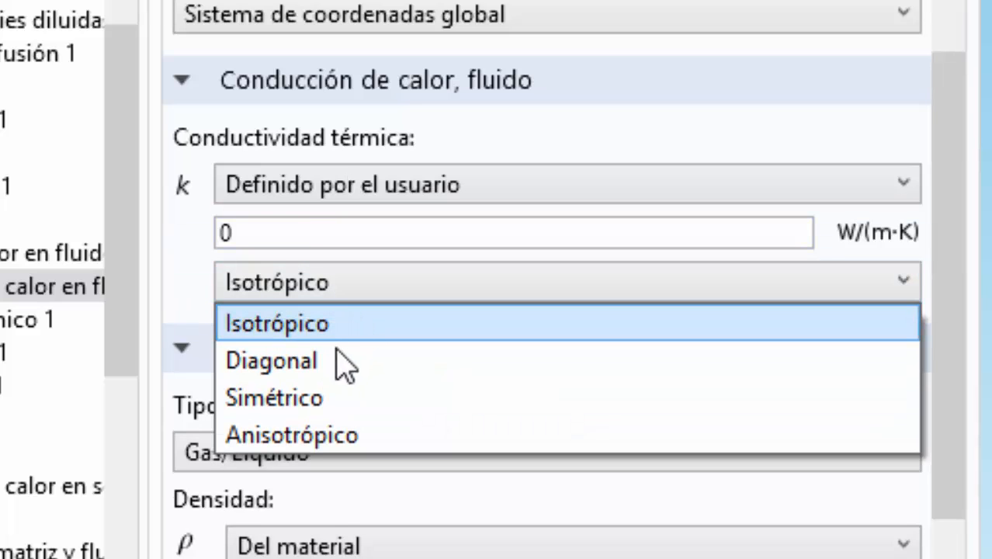
left_click(325, 371)
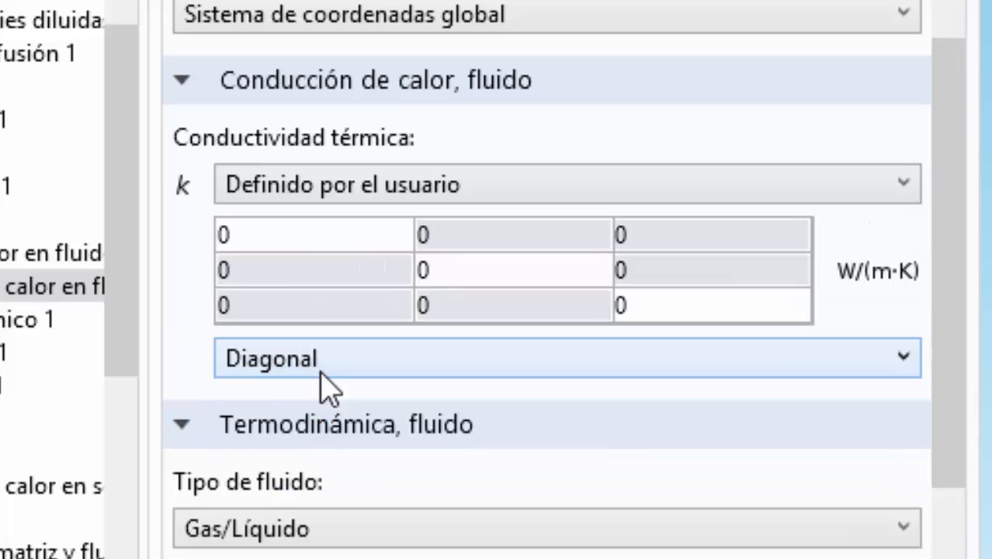
Step: Set the diagonal entries of the fluid's thermal conductivity to 0.13, 0.25 and 0.25 W/(m·K)
left_click(317, 239)
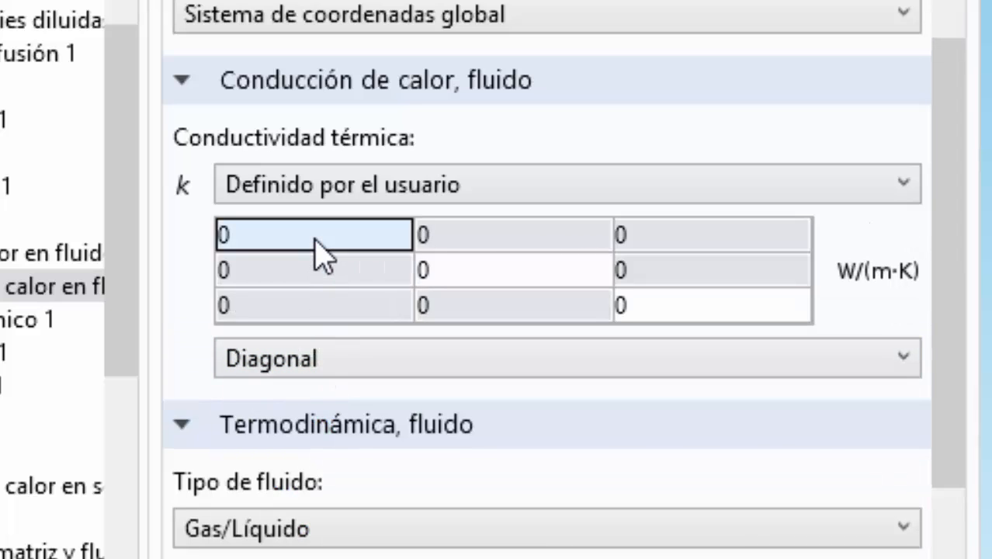
type("0.13")
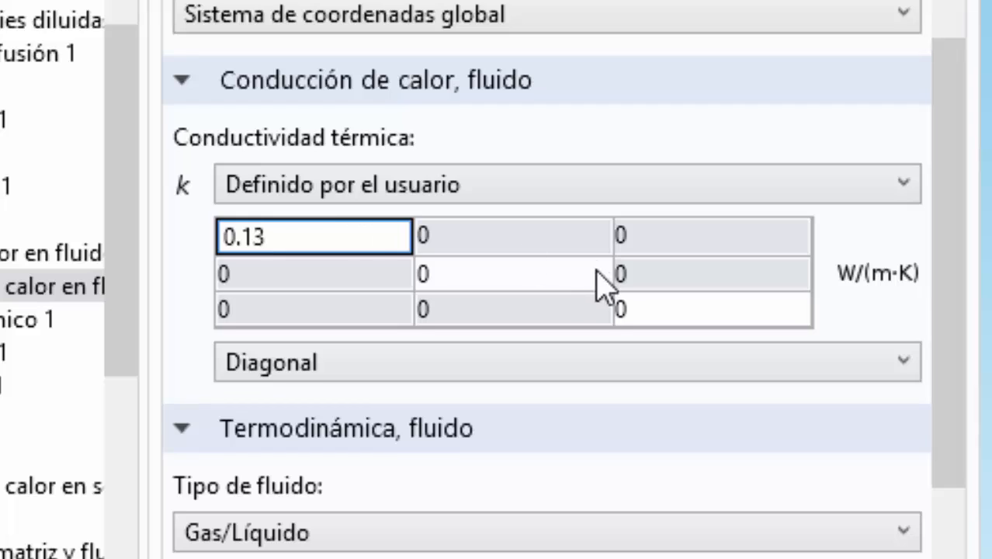
left_click(553, 279)
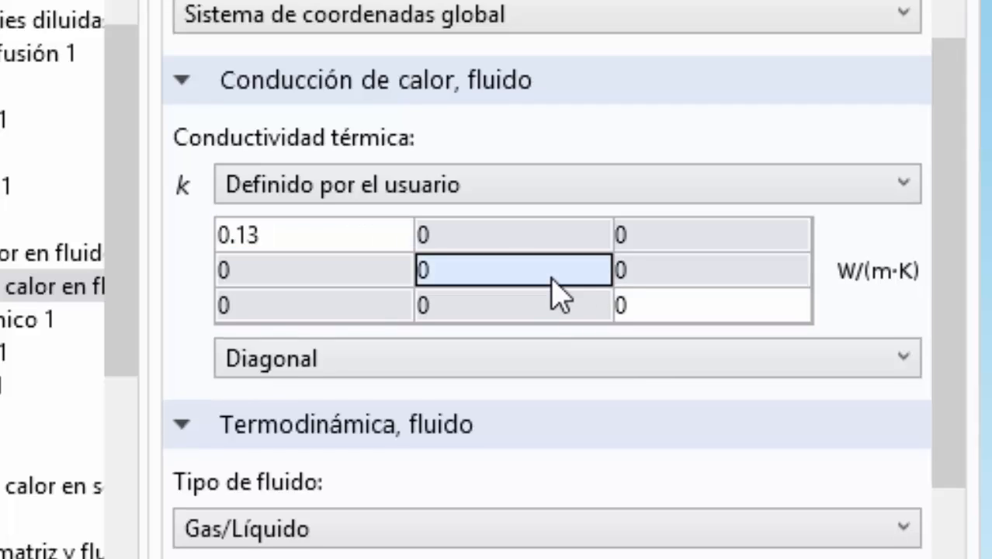
type("0,25")
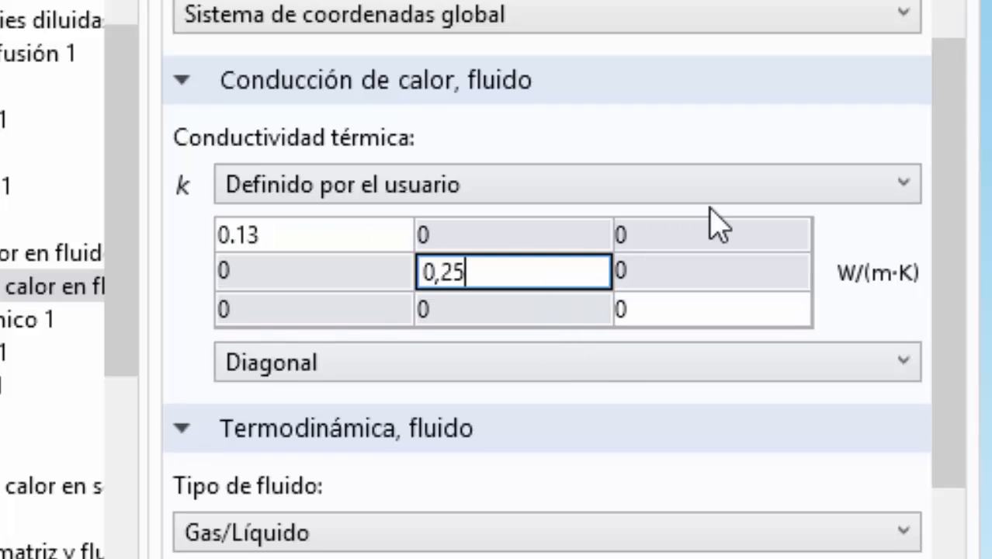
key("BackSpace")
key("BackSpace")
key("BackSpace")
type(".")
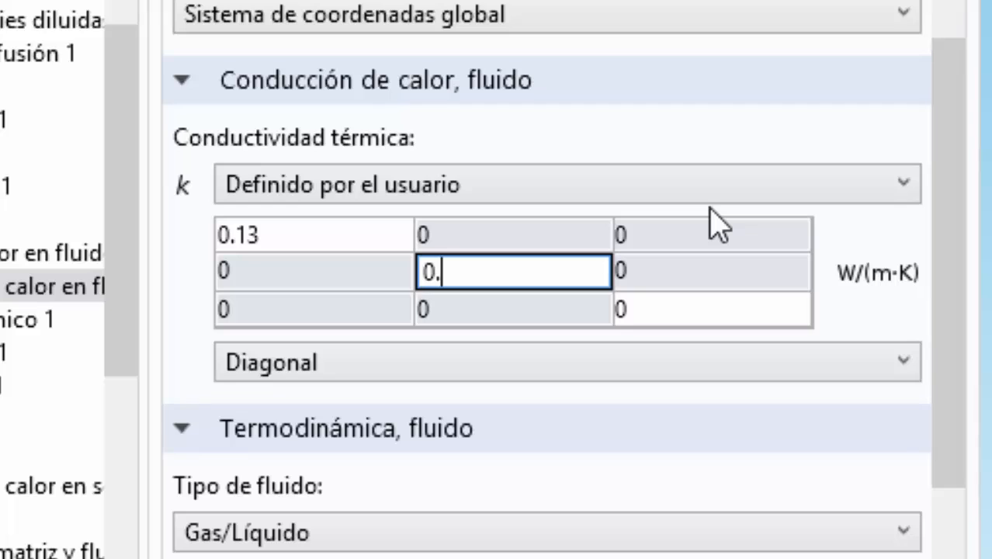
type("25")
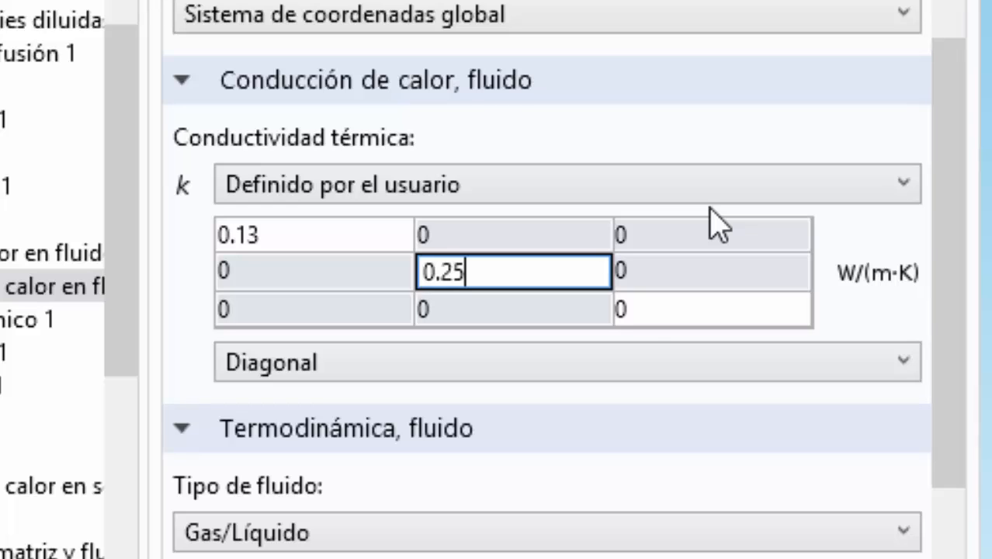
left_click(652, 306)
left_click(656, 309)
type(".")
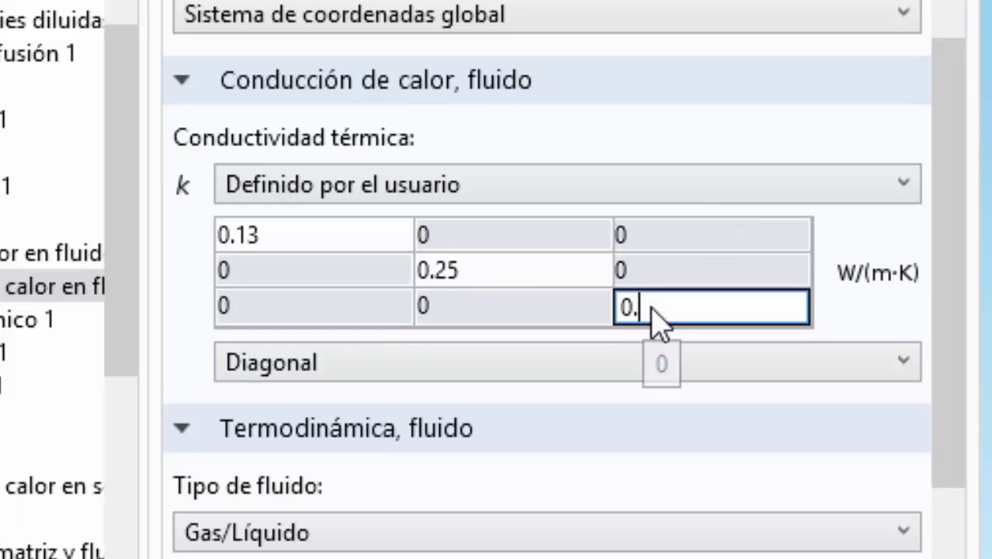
type("25")
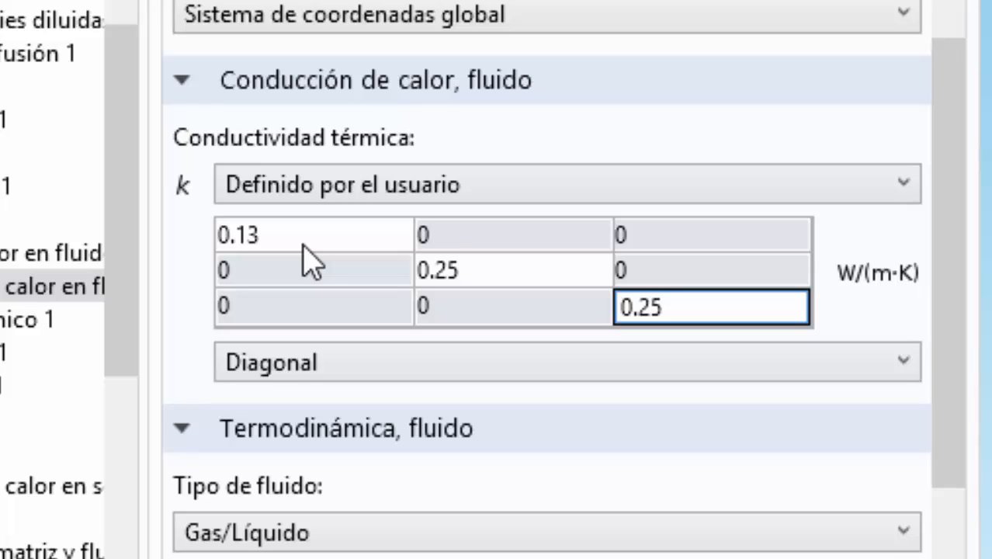
Step: Take the fluid's Coeficiente de dilatación adiabática from the material
scroll(311, 262, "down", 3)
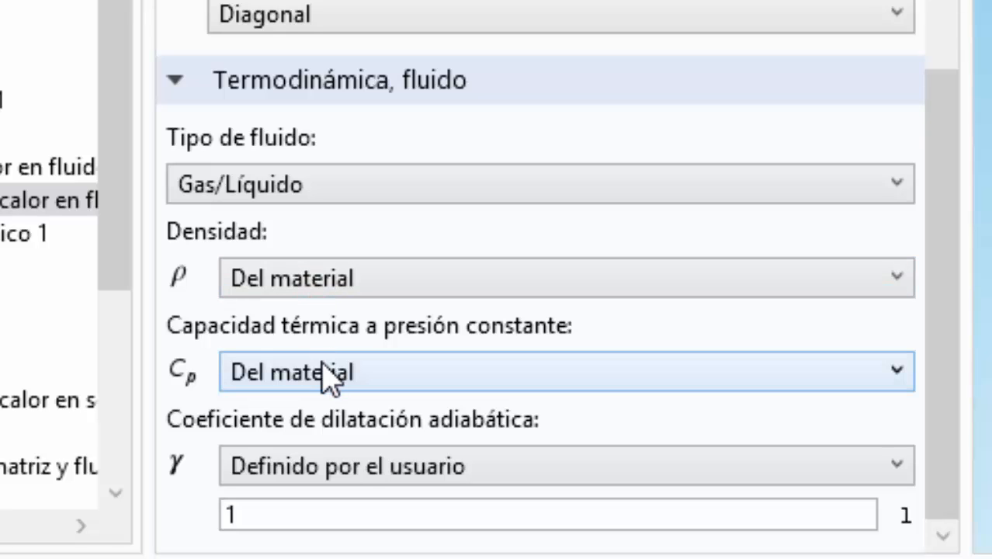
left_click(350, 470)
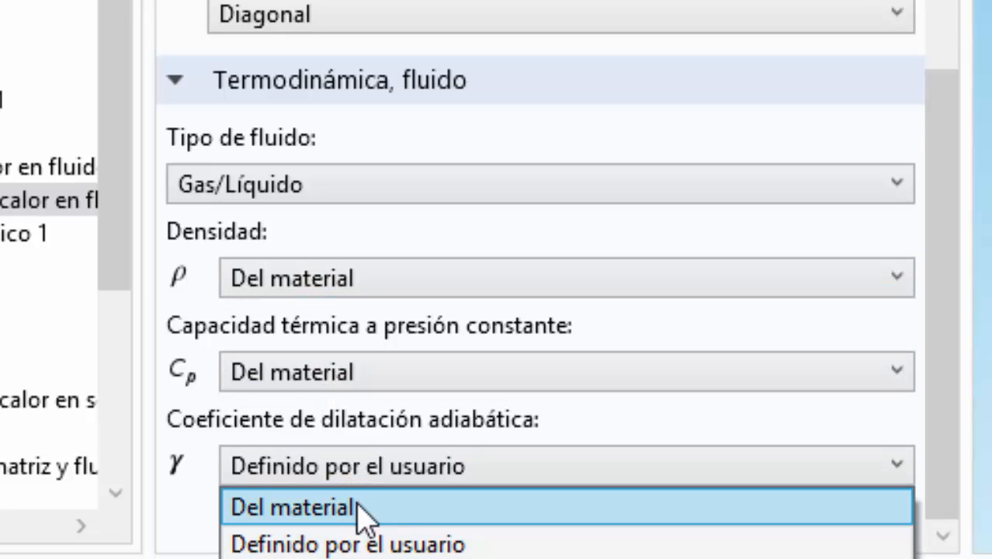
left_click(355, 506)
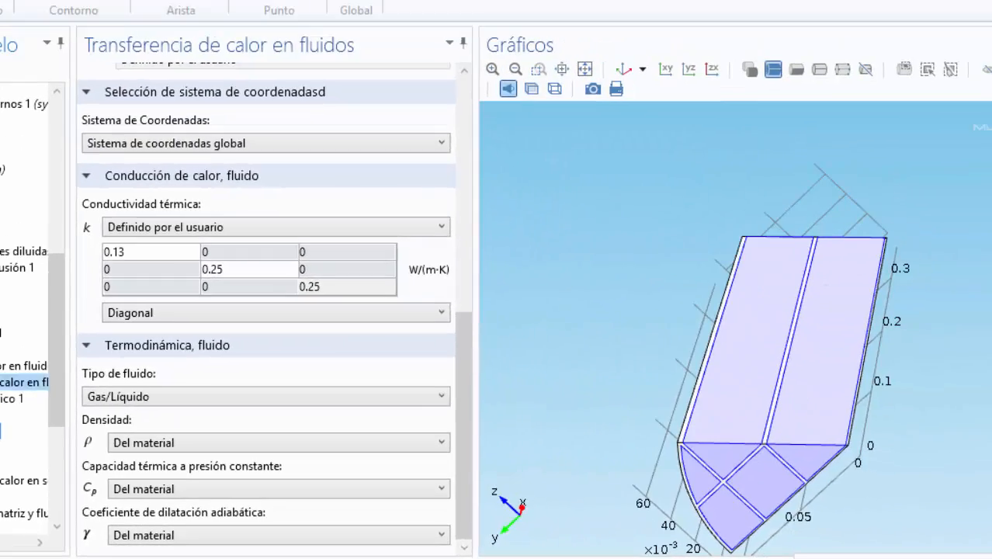
Step: Restrict Fuente de calor 1 of the heat transfer interface to the canales domain selection
left_click(1, 432)
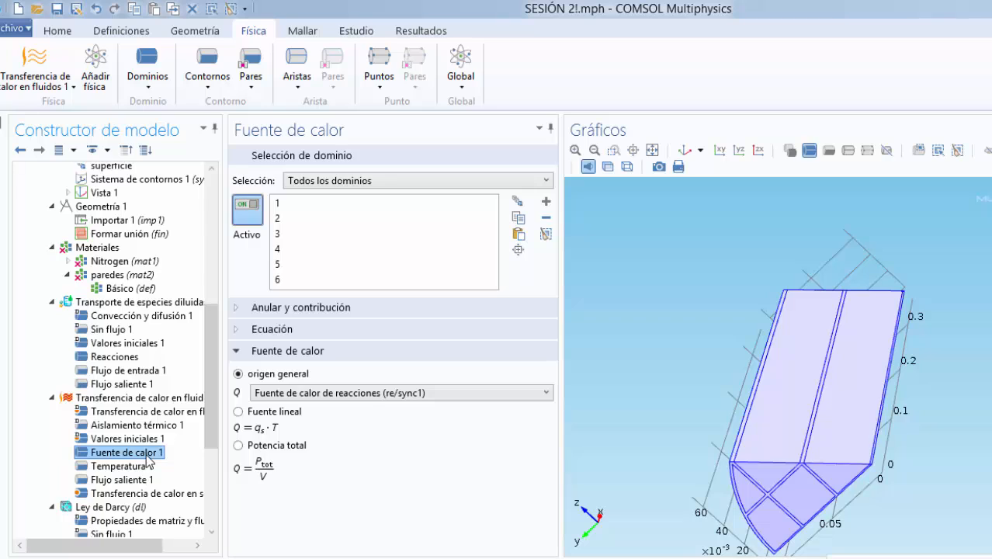
left_click(342, 180)
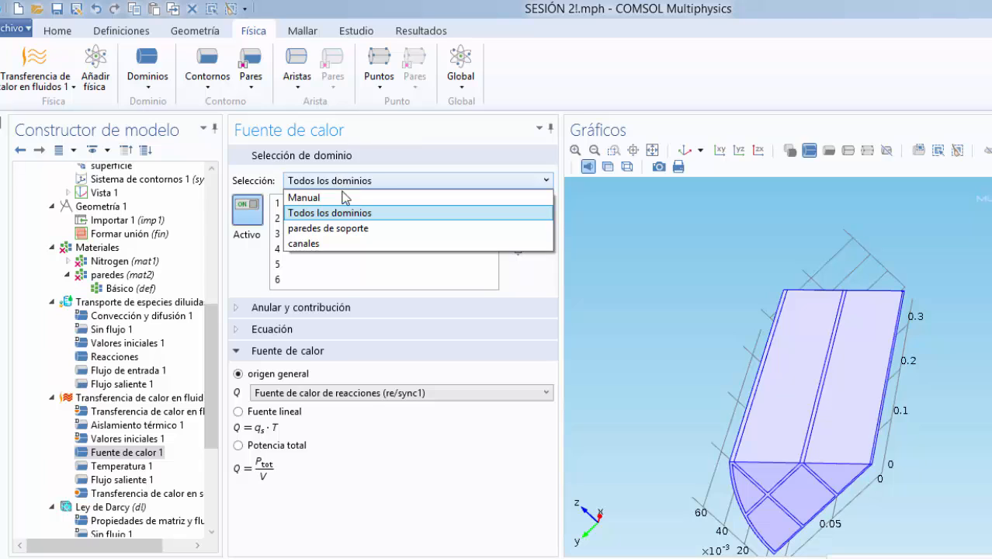
left_click(331, 243)
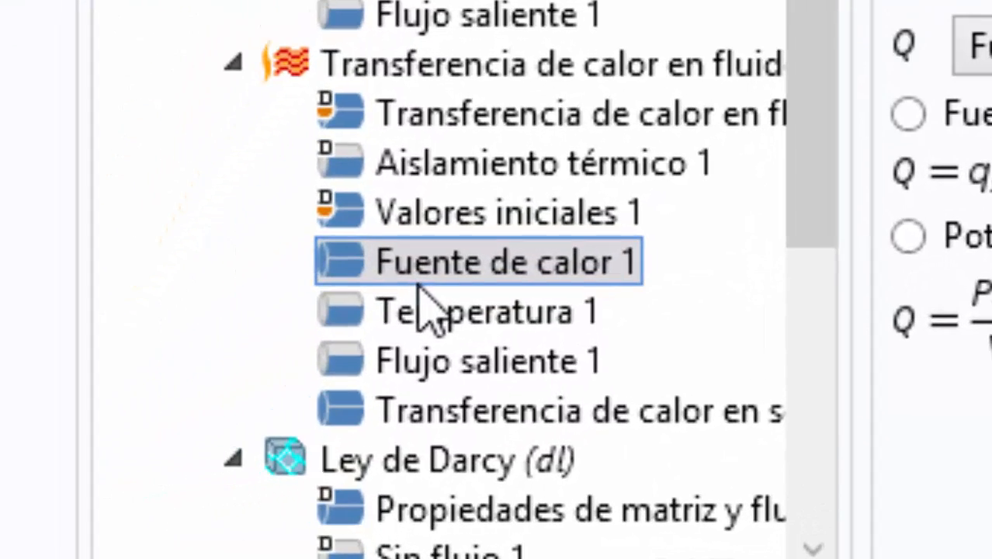
Step: Assign Temperatura 1 of the heat transfer interface to the entrada boundary selection
left_click(350, 355)
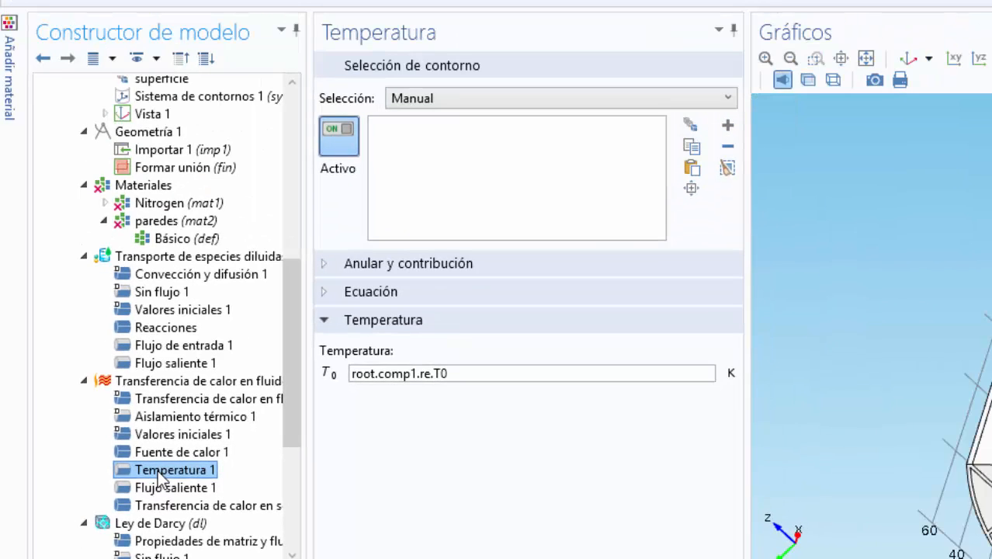
left_click(527, 100)
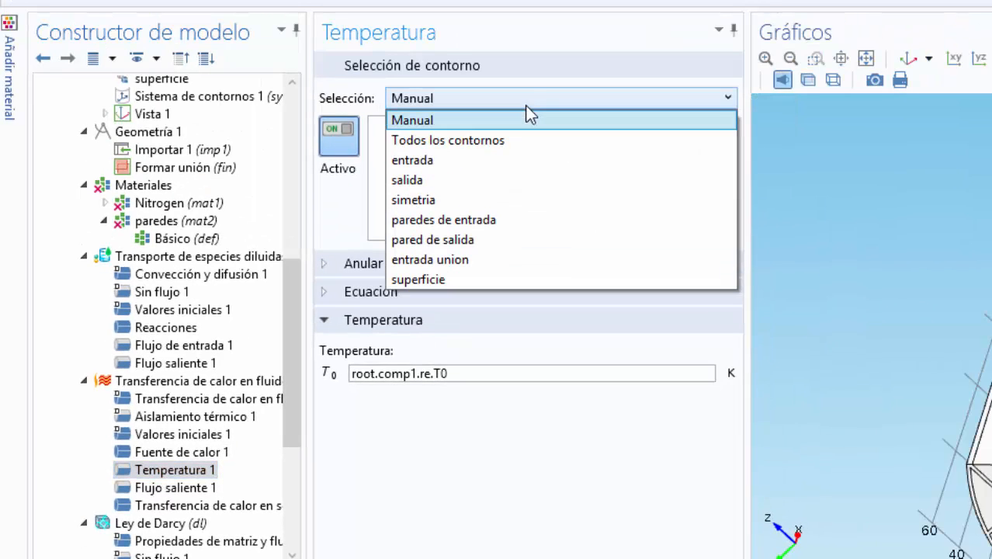
left_click(450, 161)
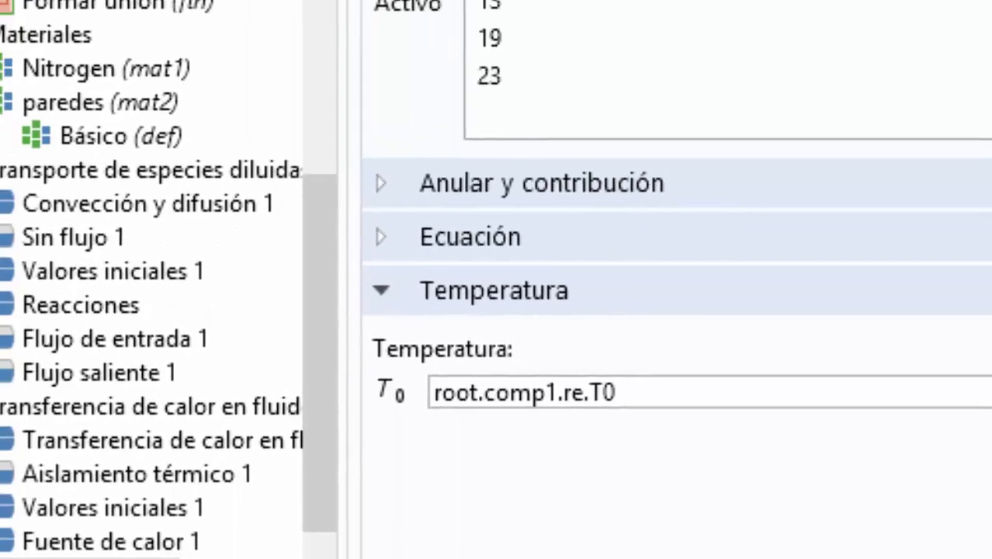
Step: Assign Flujo saliente 1 of the heat transfer interface to the salida boundary selection
left_click(330, 411)
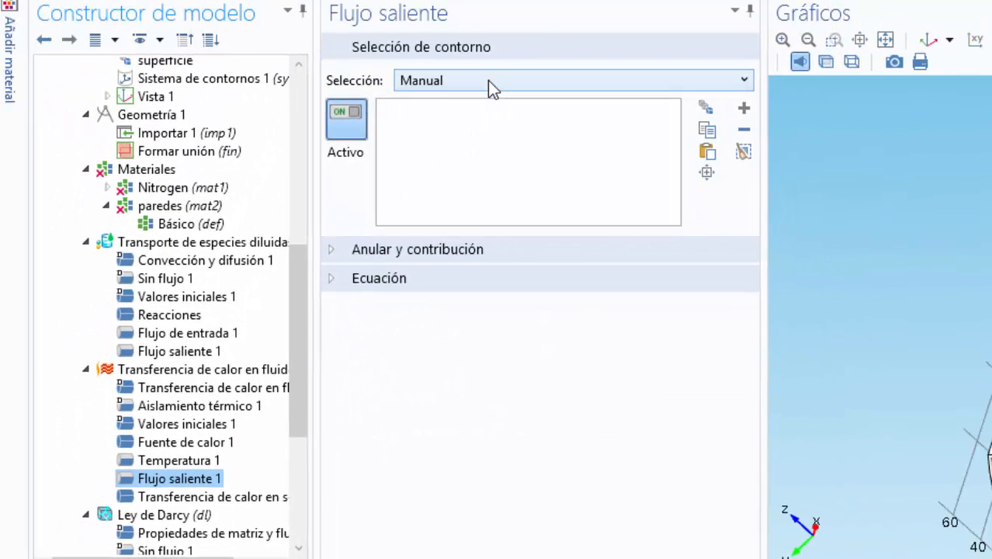
left_click(488, 81)
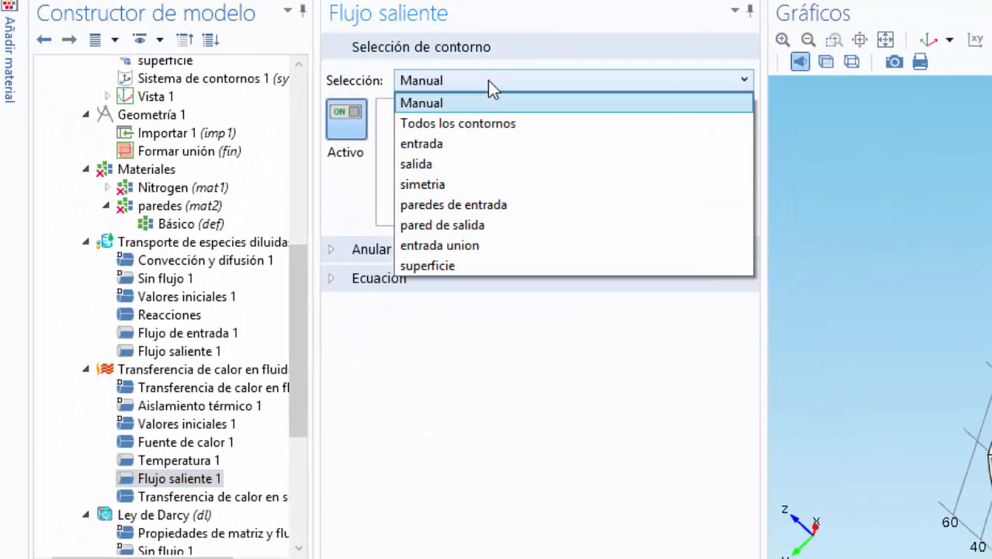
left_click(434, 171)
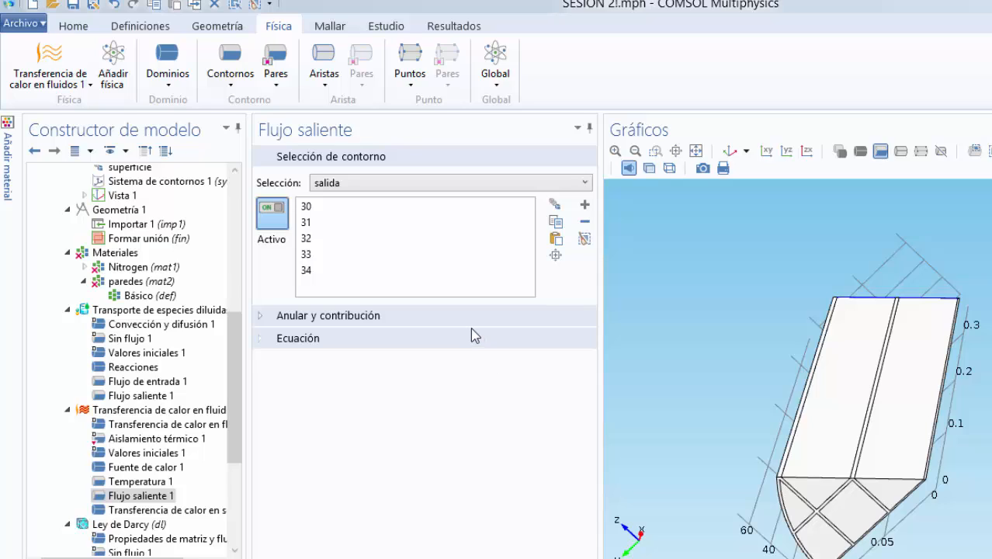
Step: Add another Temperatura boundary condition to the heat transfer interface on the paredes de entrada selection
left_click(234, 73)
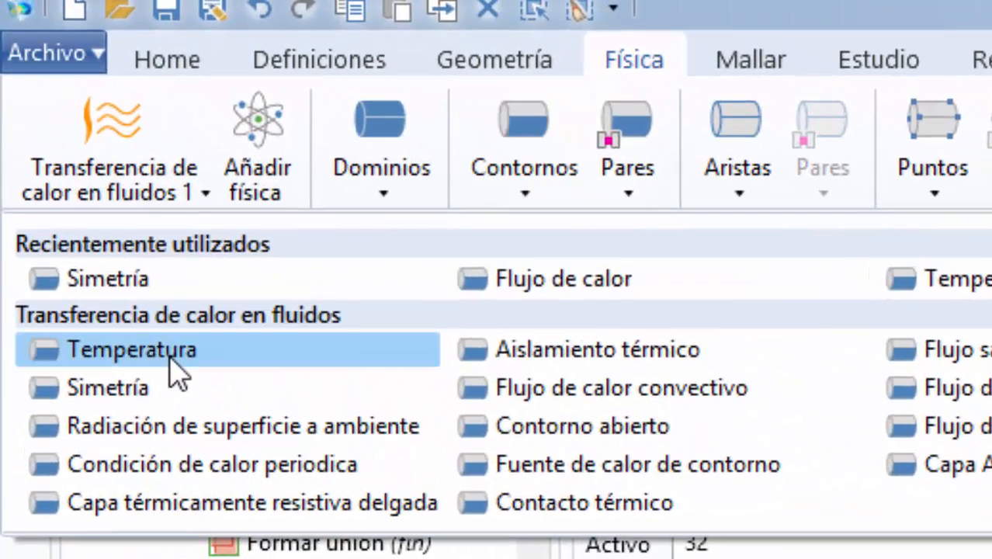
left_click(81, 156)
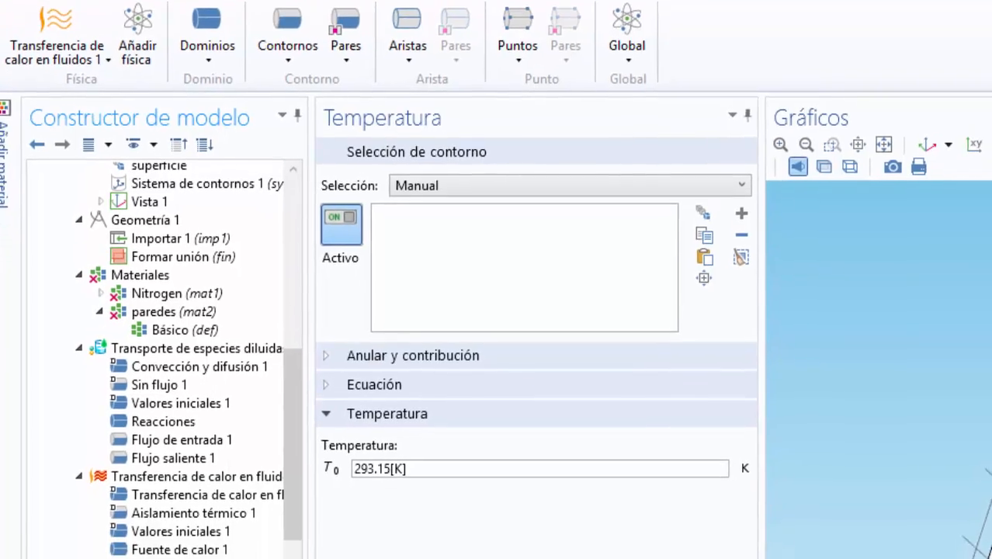
left_click(622, 185)
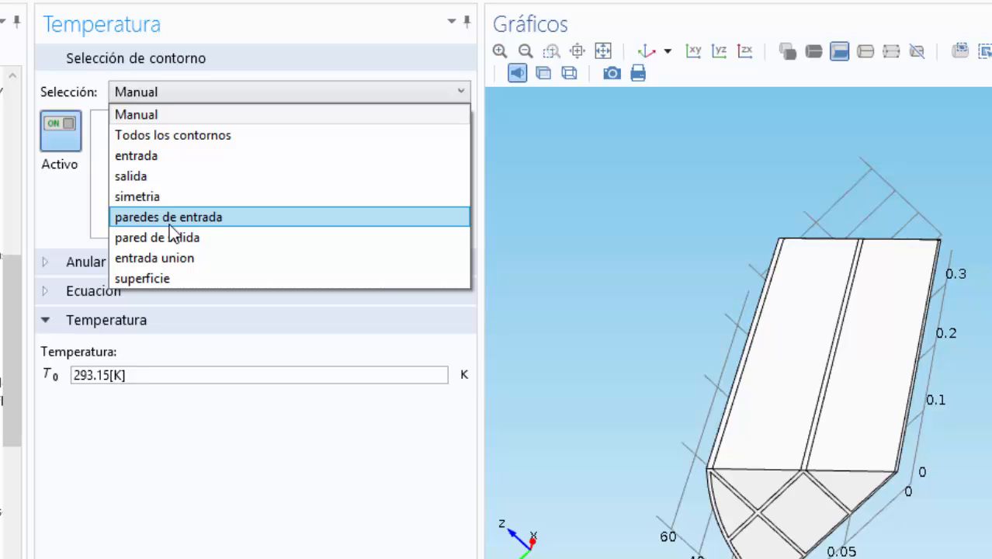
left_click(169, 222)
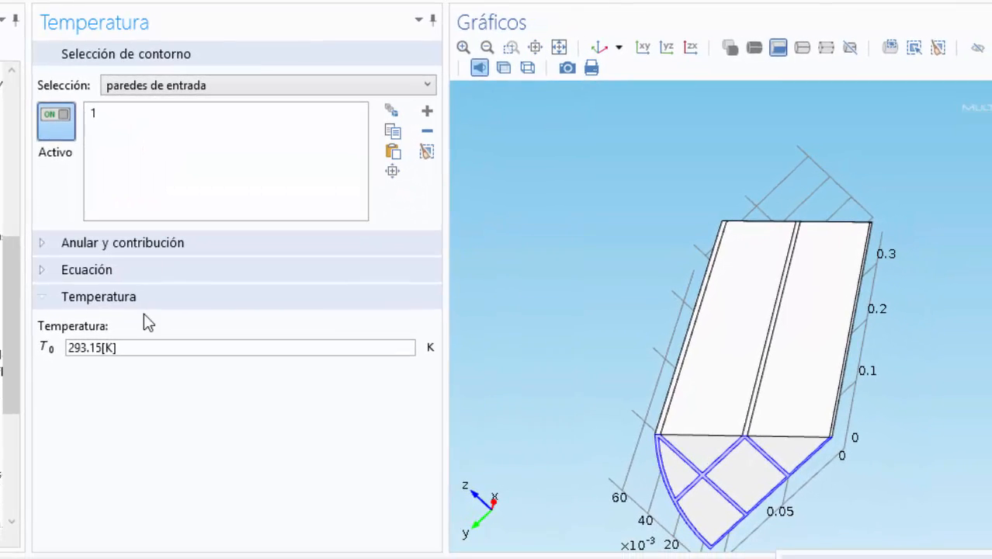
Step: Set the temperature T0 of the paredes de entrada condition to T_in
left_click(138, 345)
key("BackSpace")
key("BackSpace")
key("BackSpace")
key("BackSpace")
key("BackSpace")
key("BackSpace")
key("BackSpace")
key("BackSpace")
key("BackSpace")
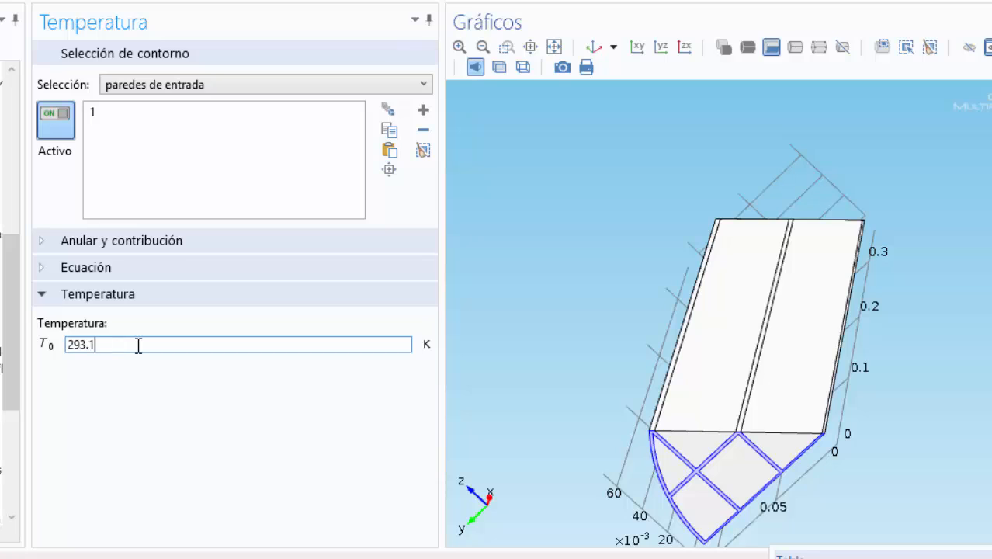
type("T_in")
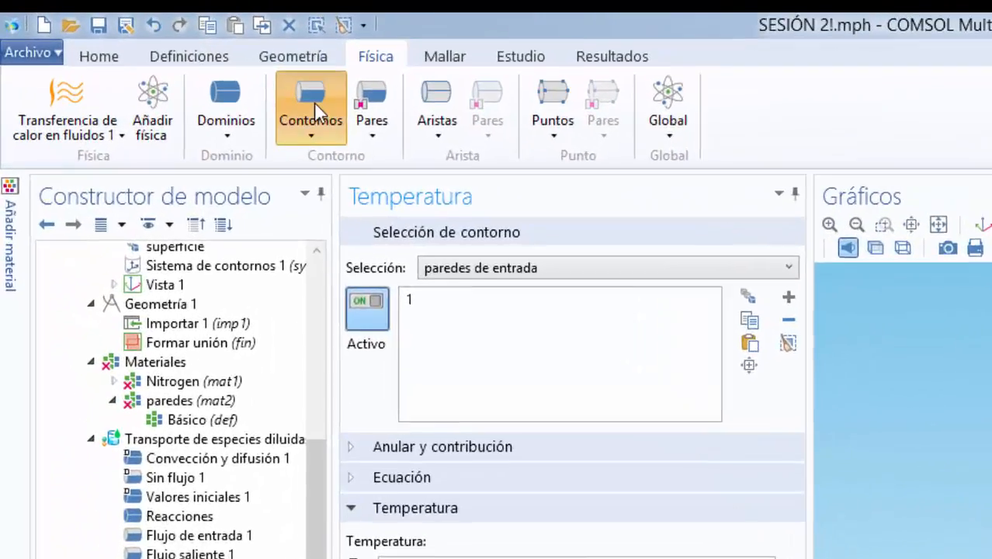
Step: Add a Flujo de calor boundary condition on the superficie selection and check the selected outer face in the geometry
left_click(216, 70)
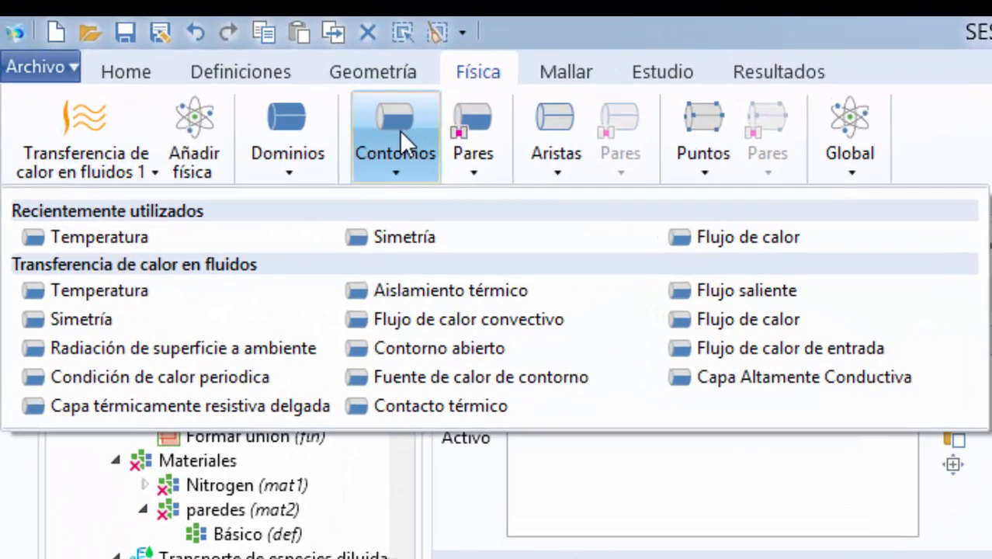
left_click(710, 321)
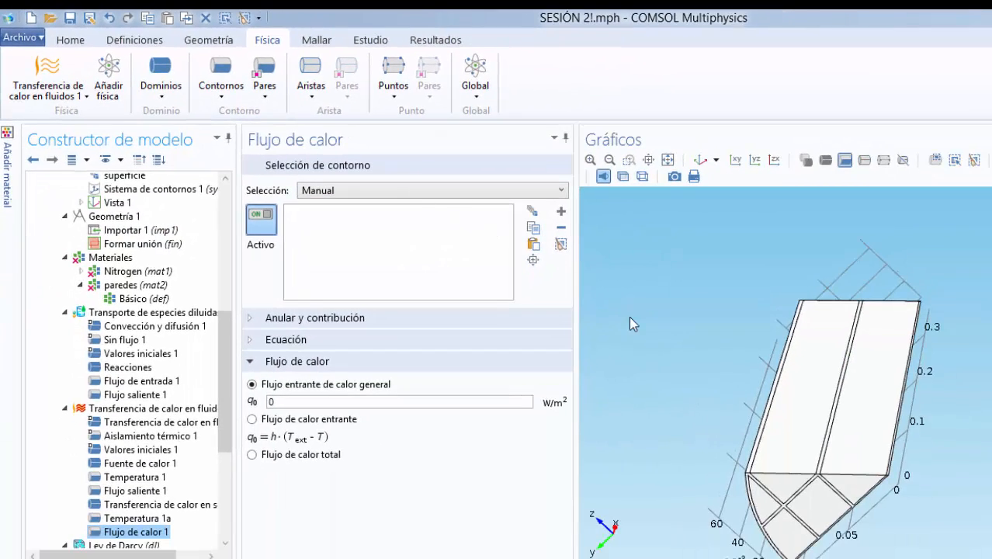
left_click(428, 197)
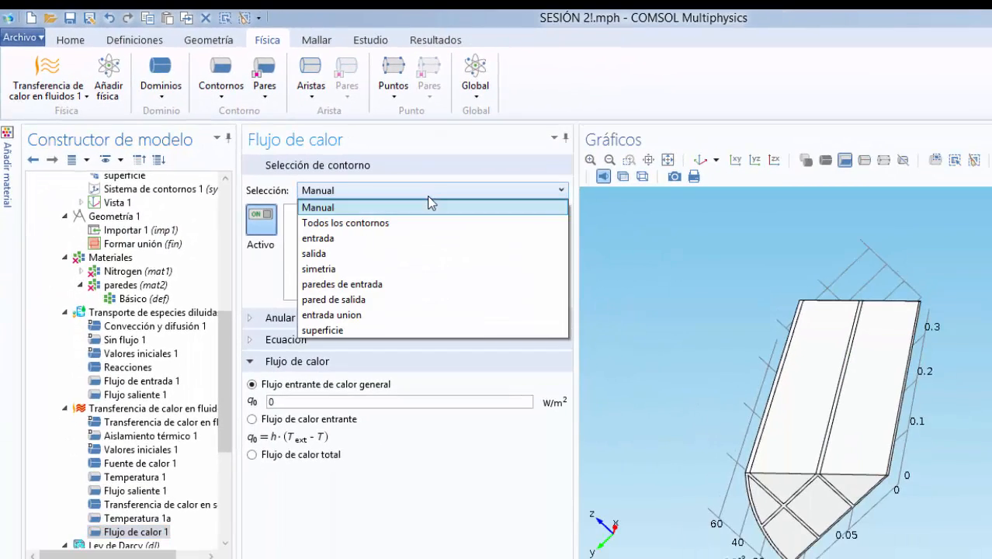
left_click(363, 330)
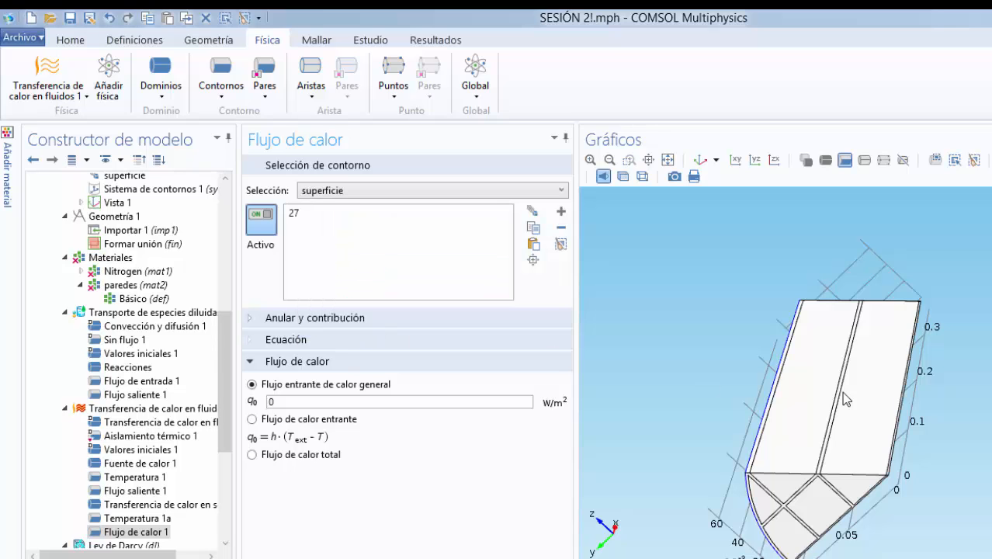
left_click_drag(961, 428, 991, 405)
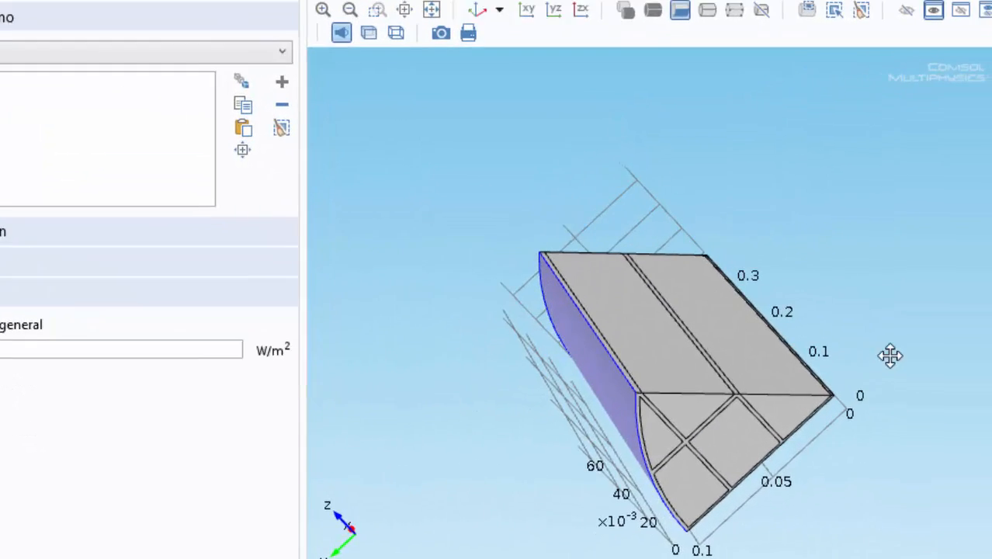
left_click_drag(890, 355, 917, 332)
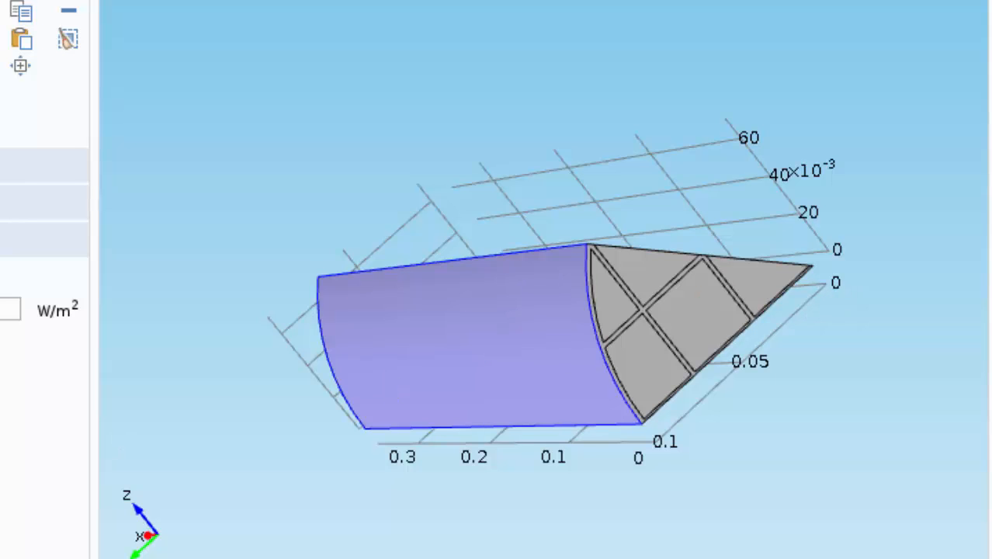
Step: Make the superficie heat flux a Flujo de calor entrante with a heat transfer coefficient of 10 W/(m²·K)
left_click(64, 398)
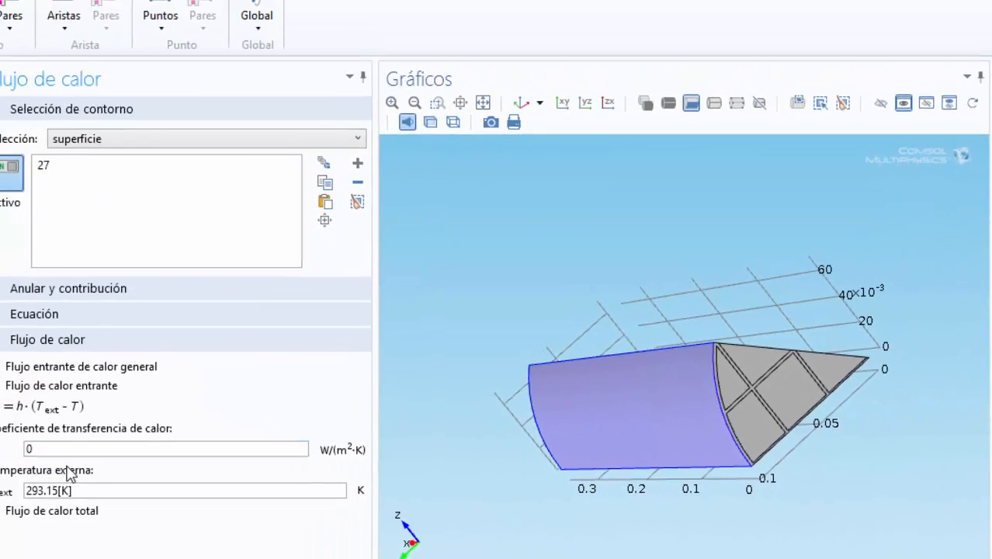
left_click(111, 458)
key("BackSpace")
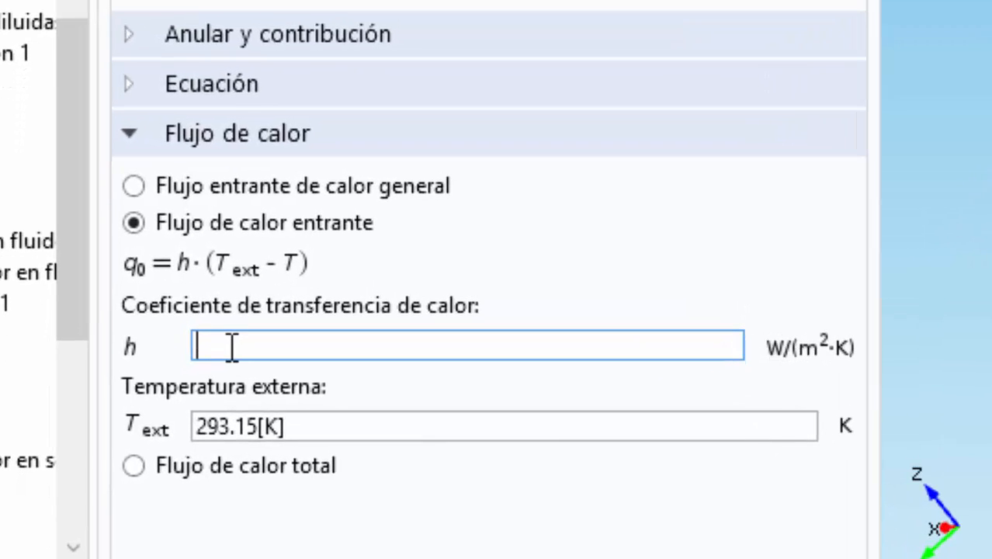
type("10")
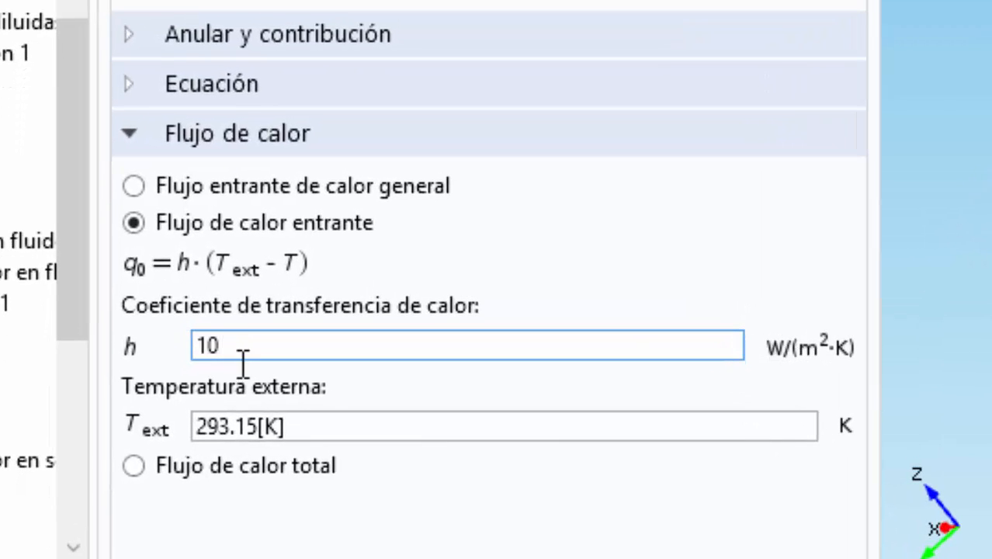
Step: Set the external temperature of the superficie heat flux to T_amb
left_click(317, 423)
key("BackSpace")
key("BackSpace")
key("BackSpace")
key("BackSpace")
key("BackSpace")
key("BackSpace")
key("BackSpace")
key("BackSpace")
key("BackSpace")
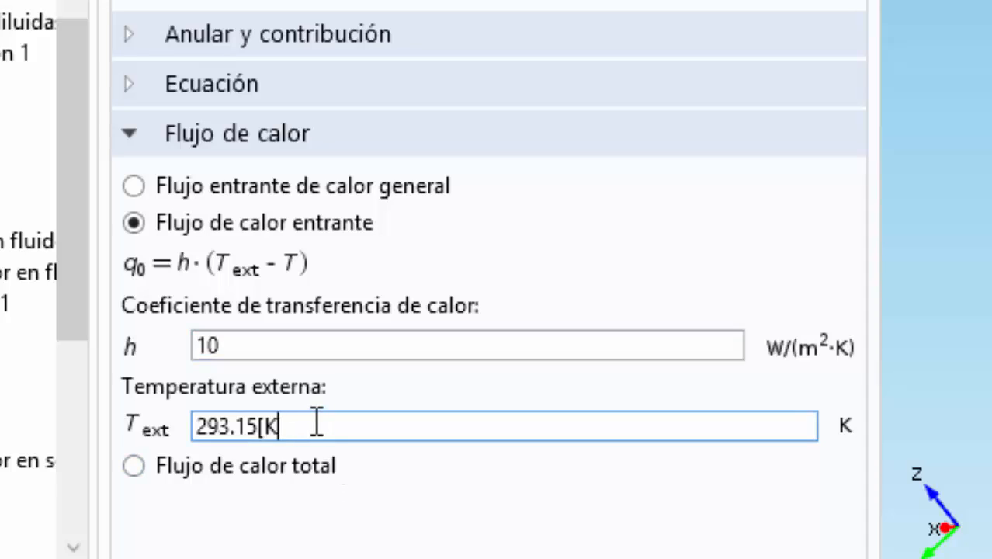
type("t")
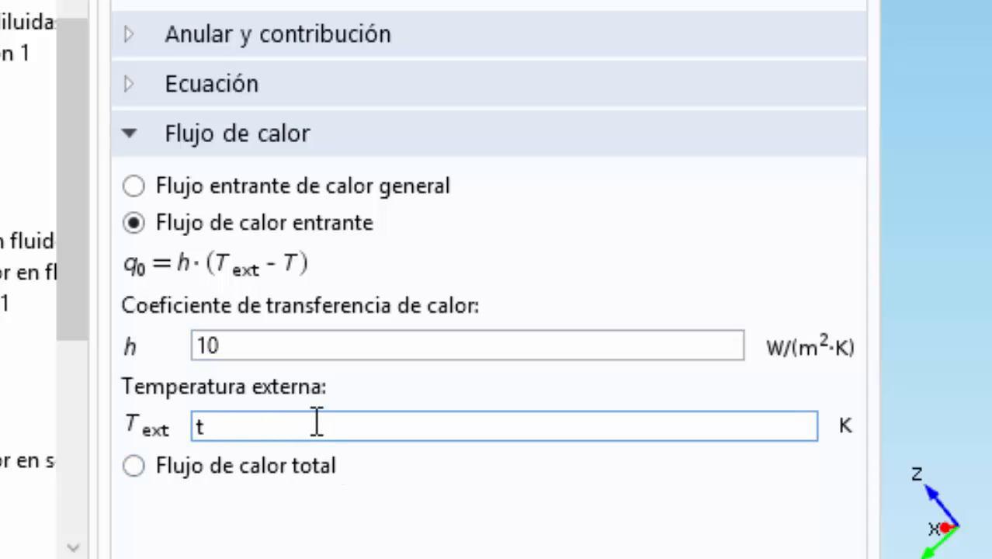
key("BackSpace")
type("T_A")
key("BackSpace")
type("amb")
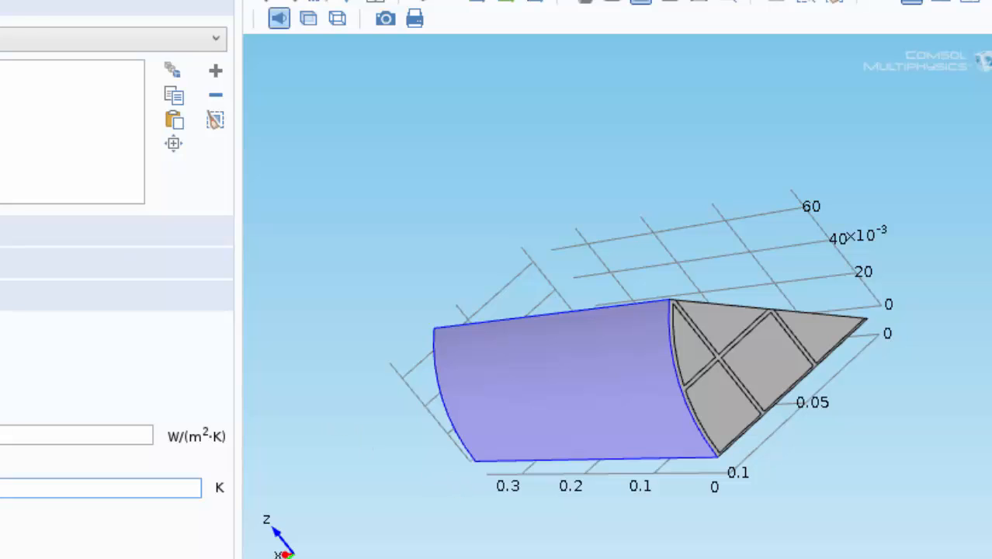
Step: Add a second Flujo de calor boundary condition on the pared de salida selection and check the outlet walls in the geometry
left_click(75, 60)
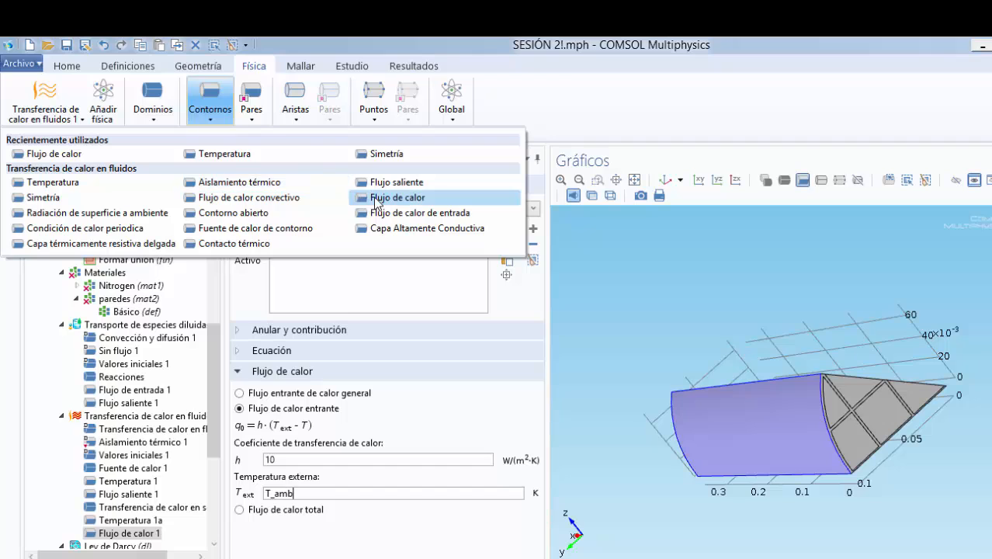
left_click(377, 199)
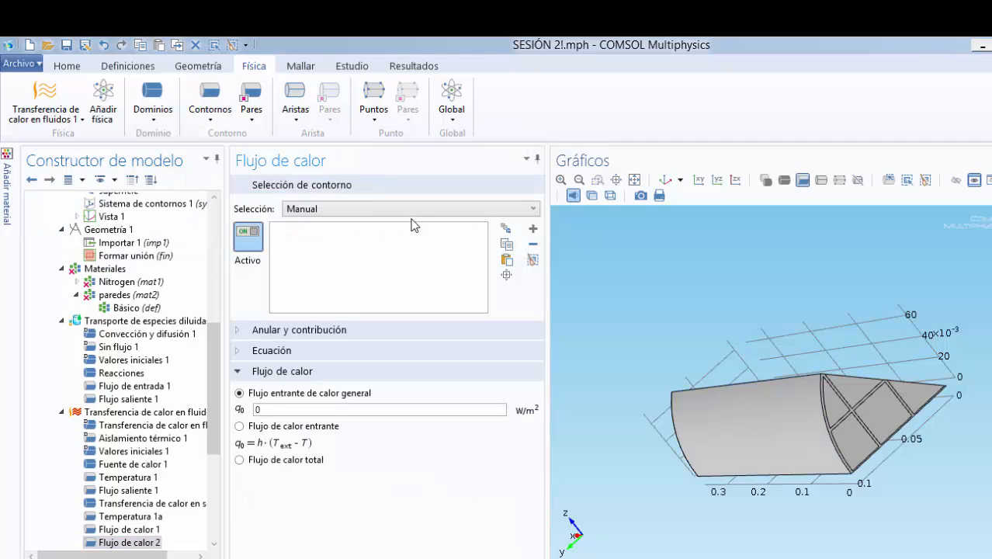
left_click(389, 211)
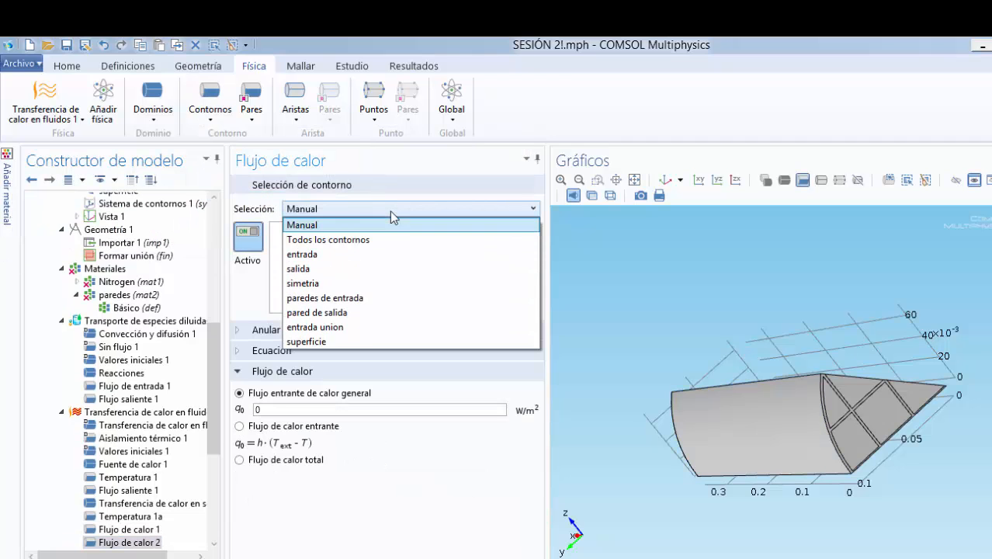
left_click(345, 313)
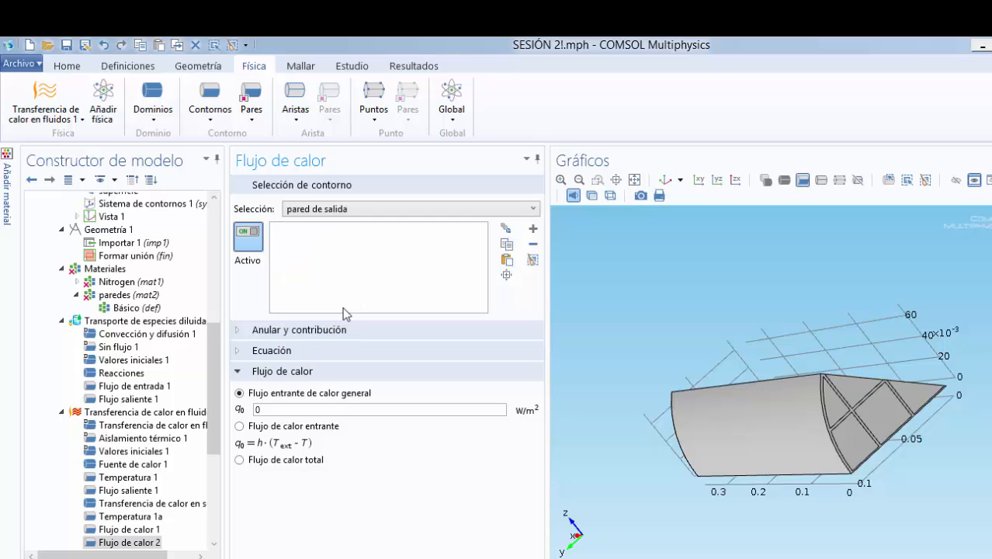
left_click_drag(625, 352, 774, 336)
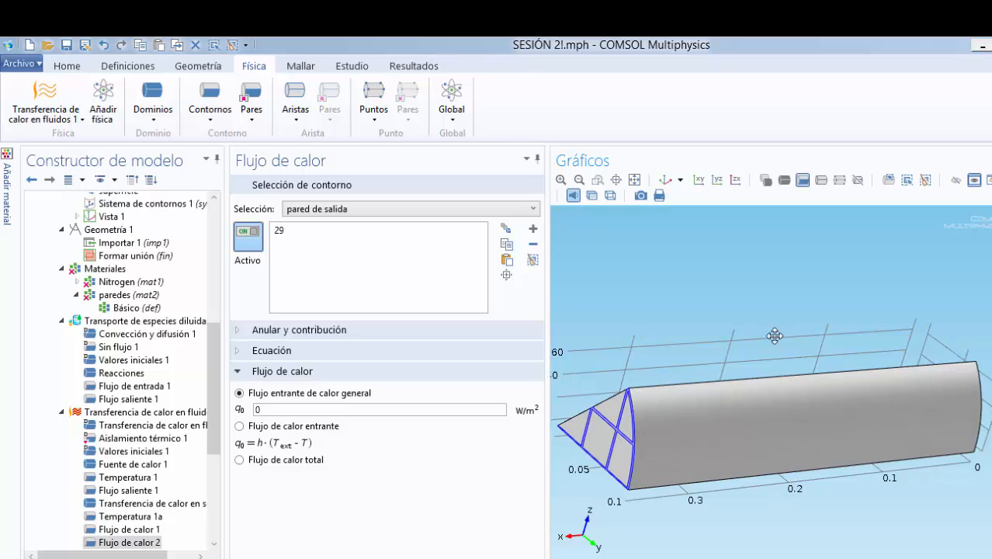
Step: Make the pared de salida heat flux a Flujo de calor entrante with a heat transfer coefficient of 1 W/(m²·K)
left_click(242, 427)
left_click(278, 460)
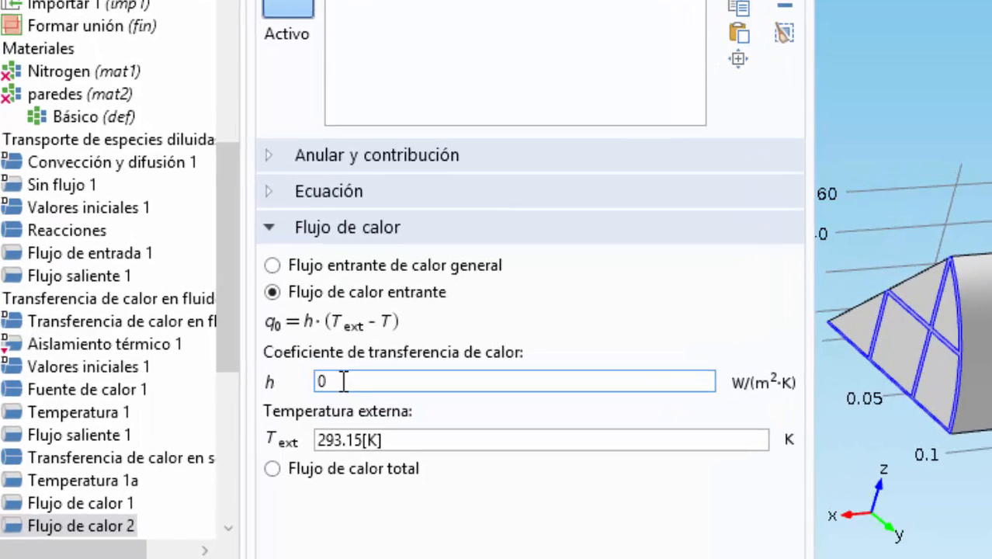
key("BackSpace")
type("1")
Step: Set the external temperature of the pared de salida heat flux to T_amb
left_click(425, 448)
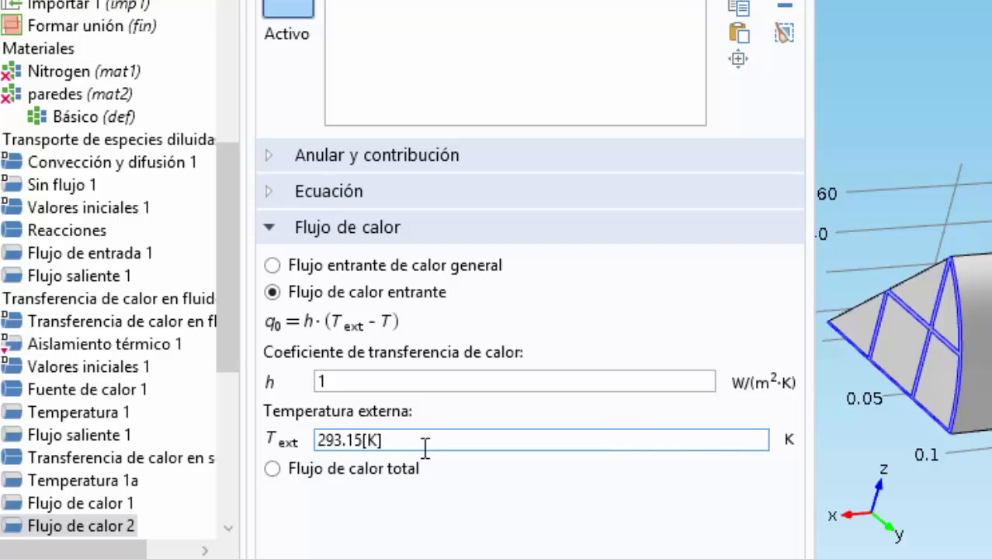
key("BackSpace")
key("BackSpace")
key("BackSpace")
key("BackSpace")
key("BackSpace")
key("BackSpace")
key("BackSpace")
key("BackSpace")
key("BackSpace")
type("T_")
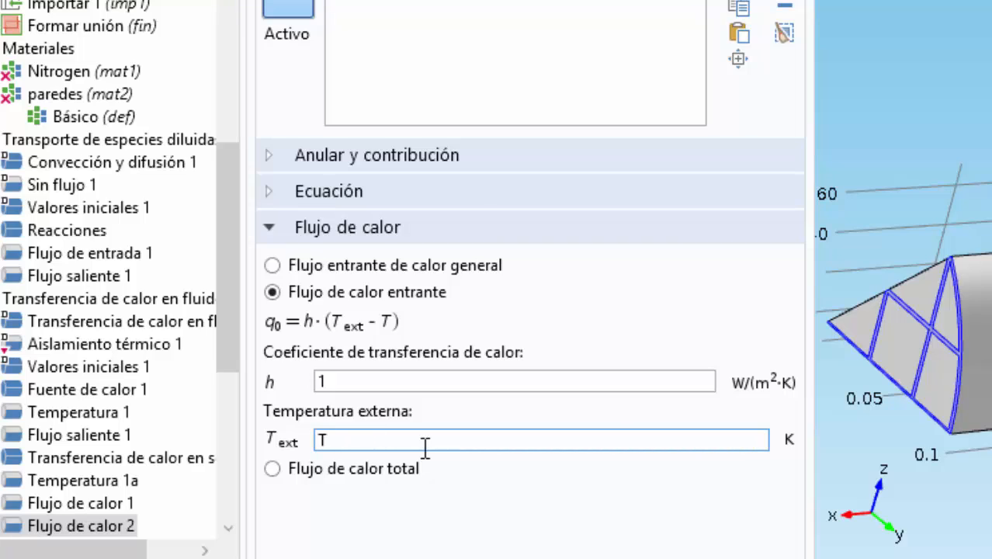
type("amb")
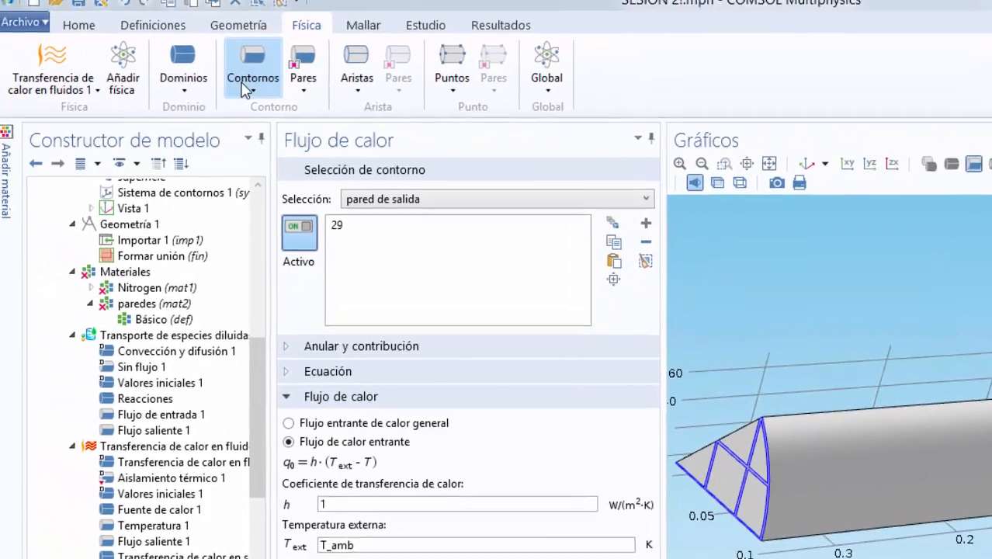
Step: Add a Simetría boundary condition to the heat transfer physics and assign it to the simetria selection
left_click(145, 20)
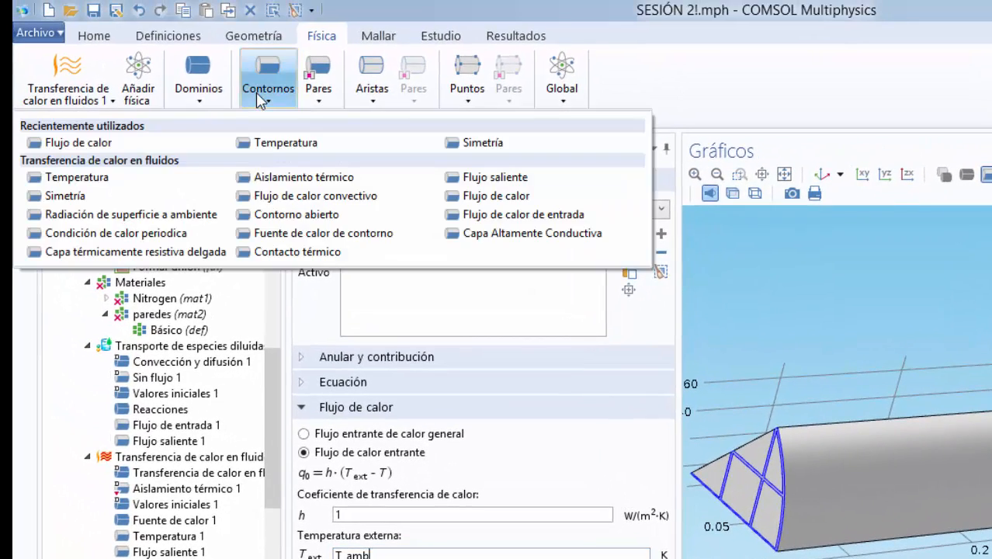
left_click(86, 195)
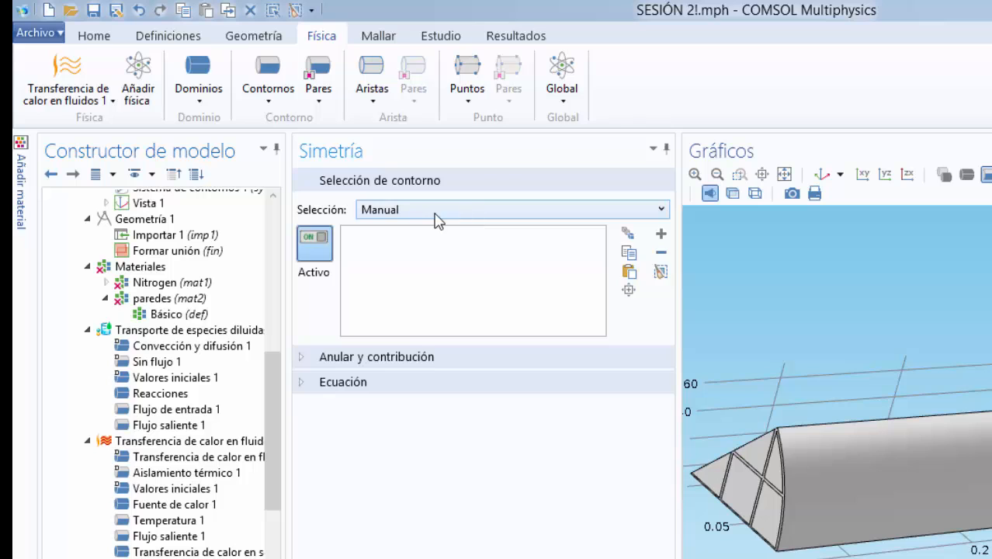
left_click(438, 213)
left_click(406, 300)
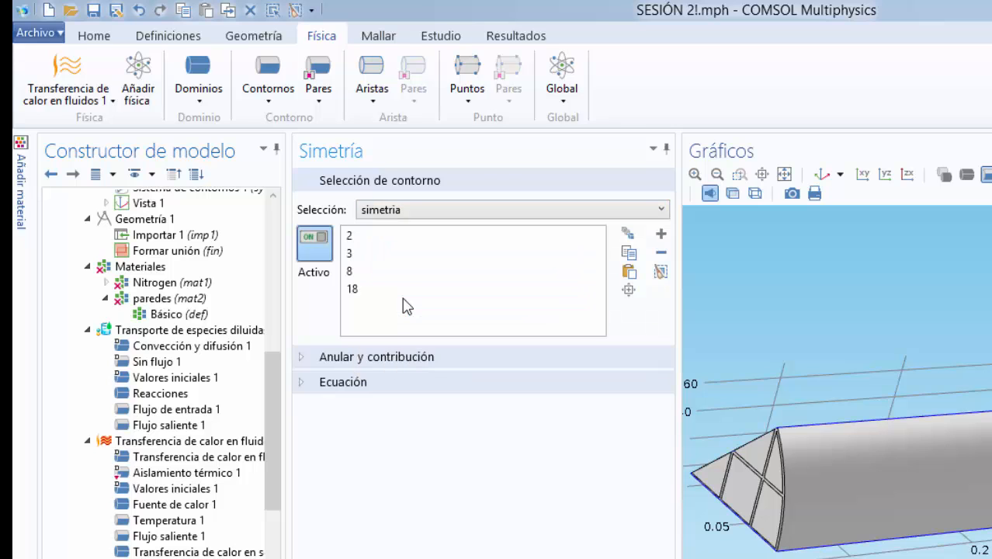
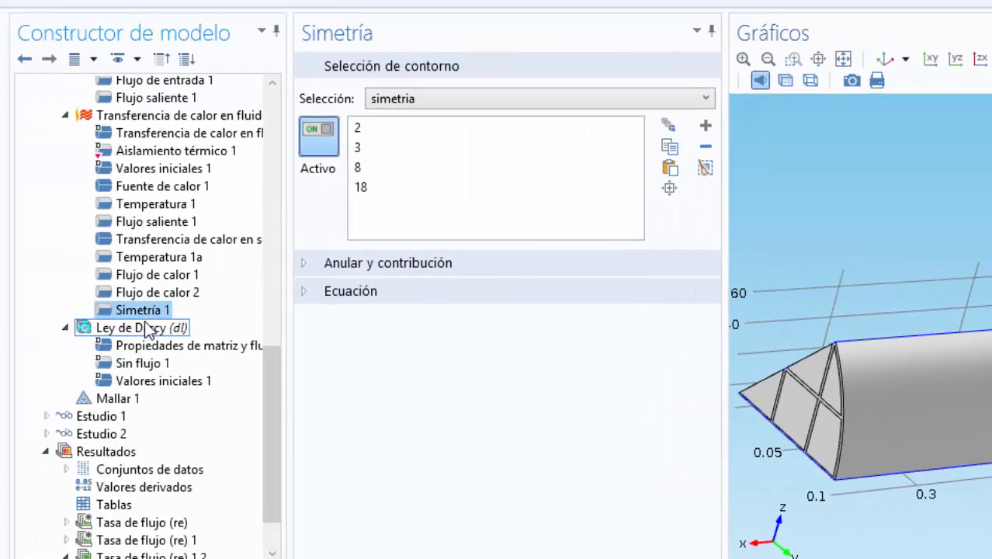
Step: Restrict the Ley de Darcy physics to the canales domain selection
left_click(146, 328)
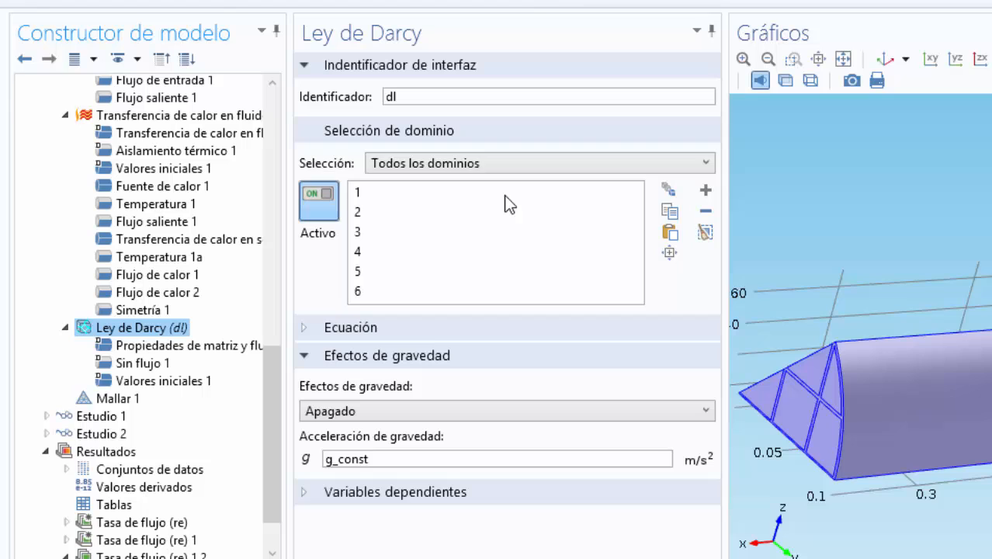
left_click(470, 166)
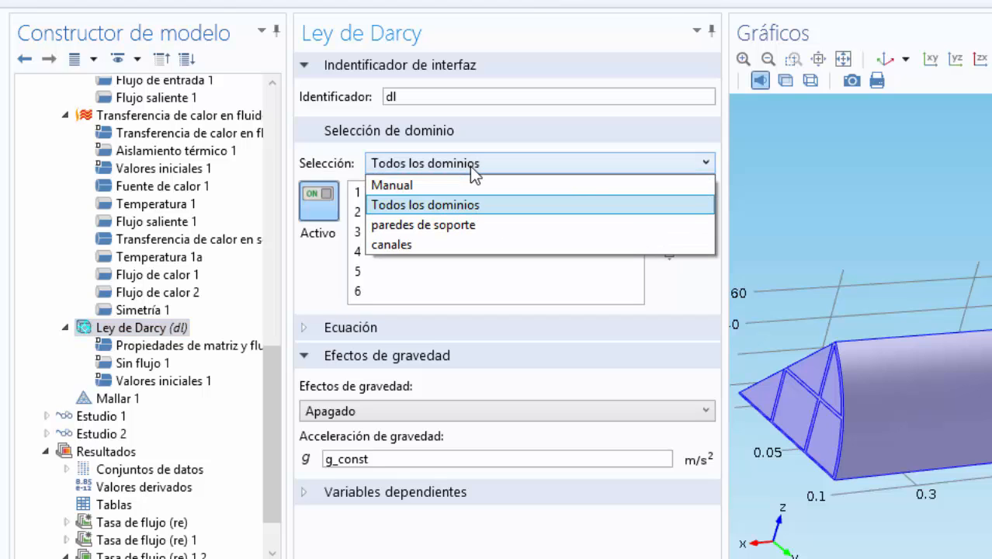
left_click(405, 245)
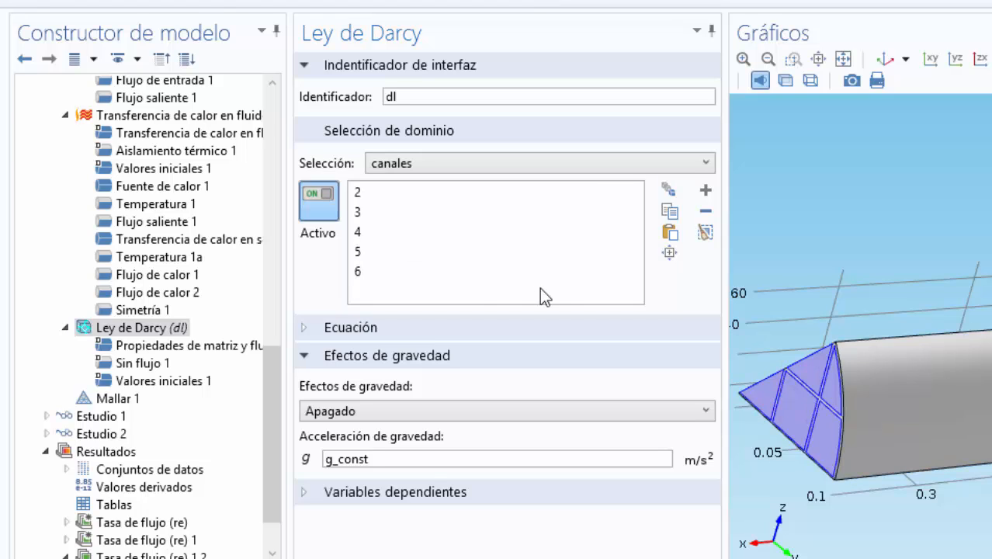
Step: Set the temperature input of Darcy's law matrix and fluid properties to Temperatura (ht)
left_click(188, 346)
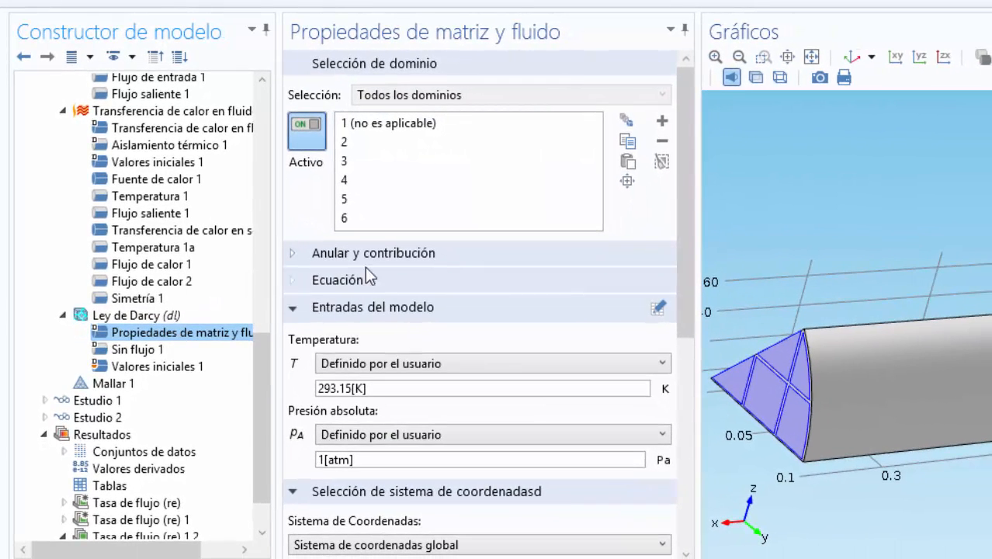
left_click(383, 365)
left_click(396, 385)
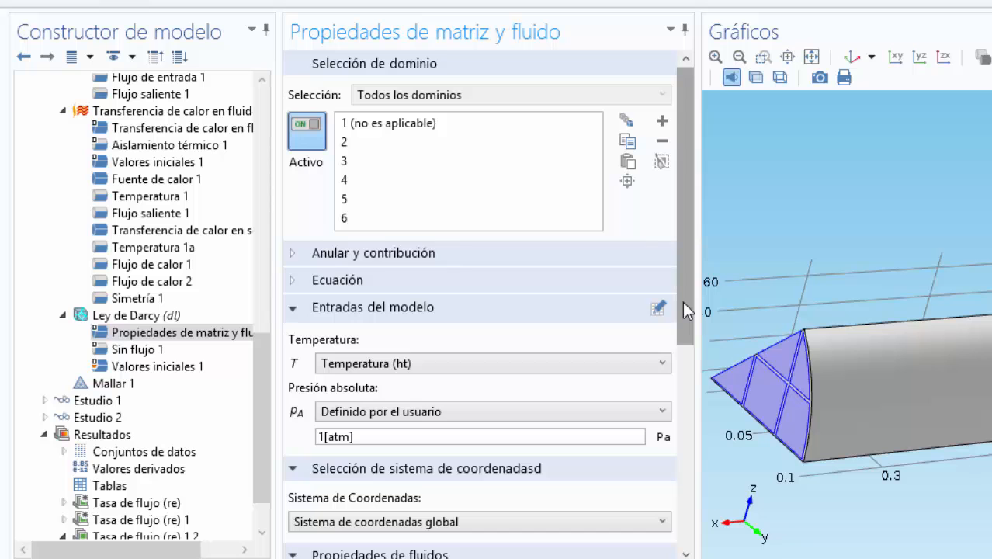
Step: Make the porosity in the matrix properties user-defined with a value of 0.75
left_click_drag(682, 301, 710, 538)
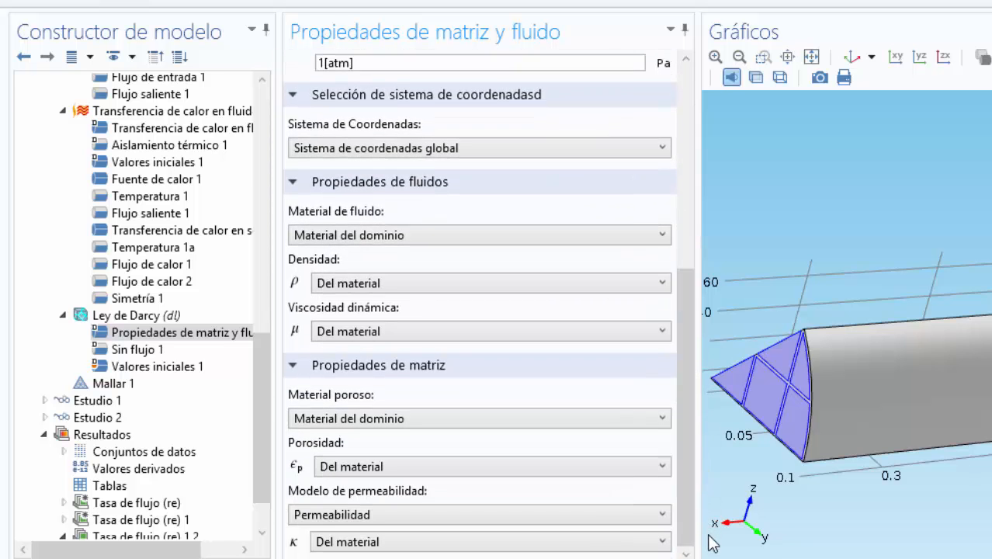
left_click(555, 467)
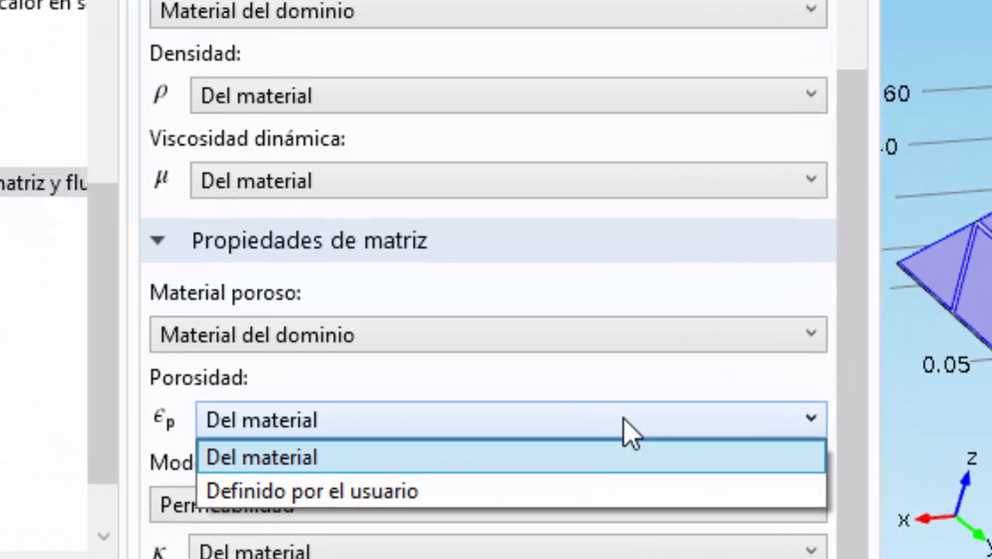
left_click(491, 497)
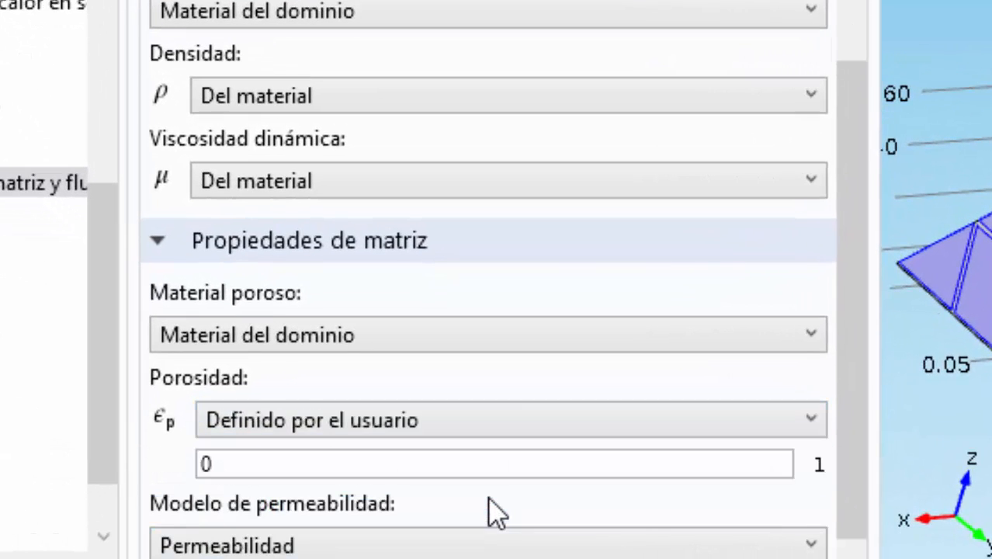
left_click(366, 464)
key("BackSpace")
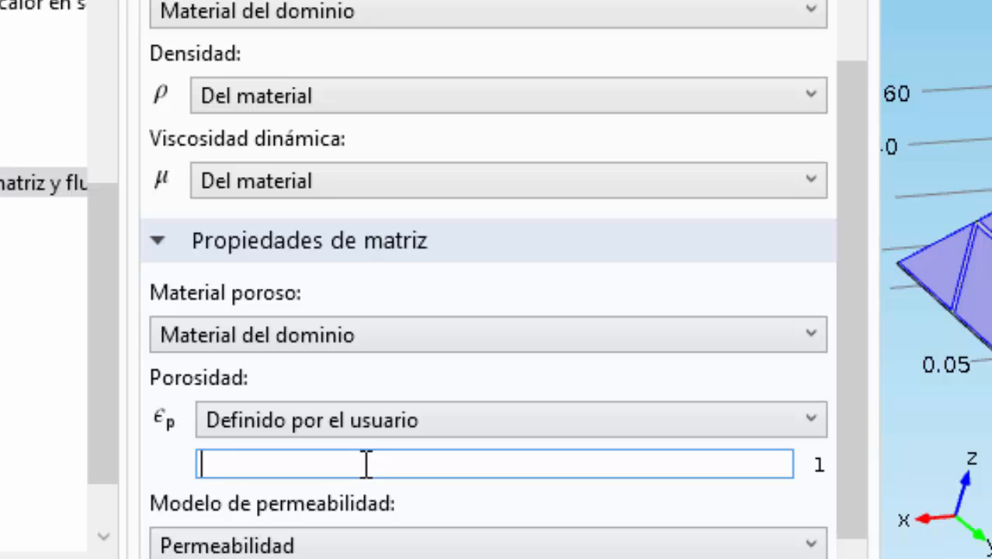
type("0.75")
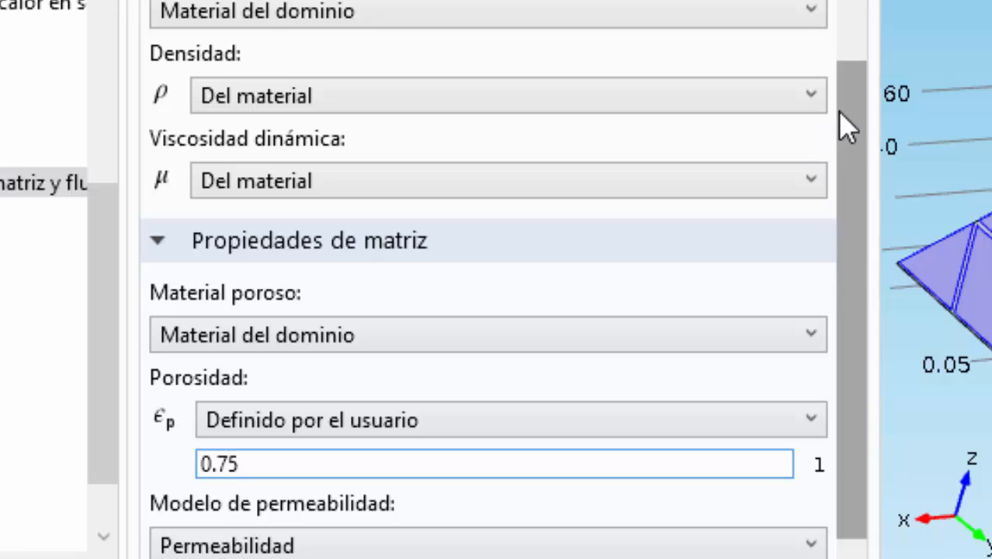
Step: Make the permeability in the matrix properties user-defined with a value of 4.27e-8 m²
left_click_drag(843, 115, 846, 199)
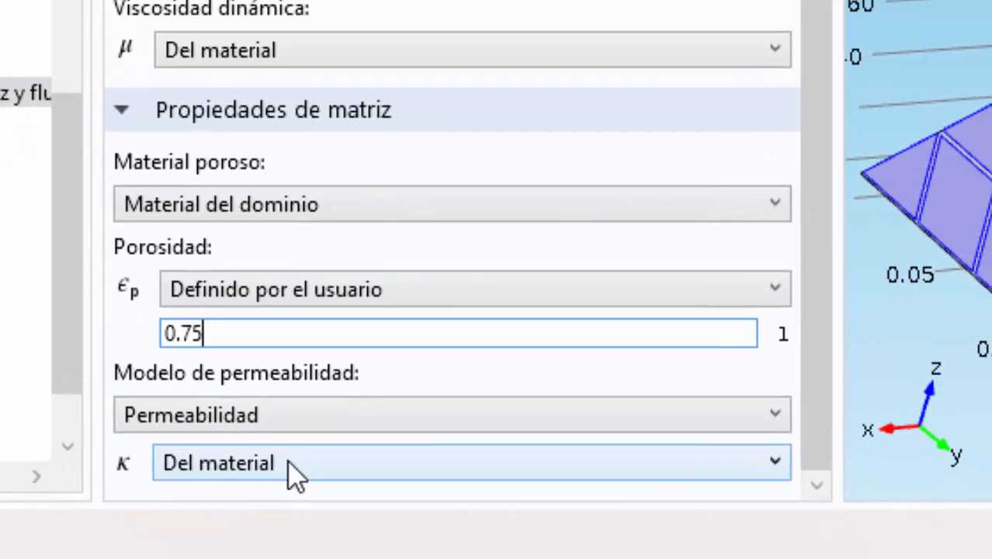
left_click(321, 543)
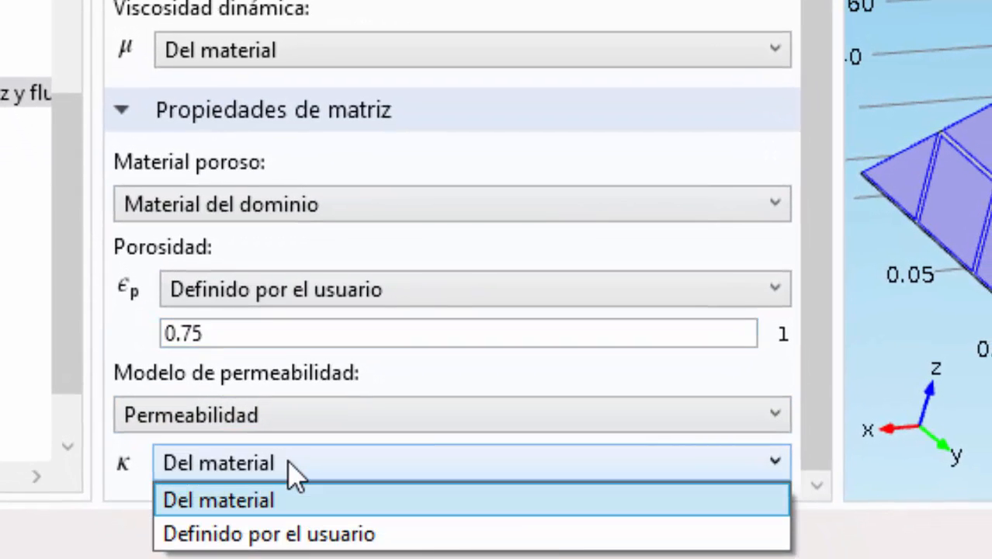
left_click(300, 536)
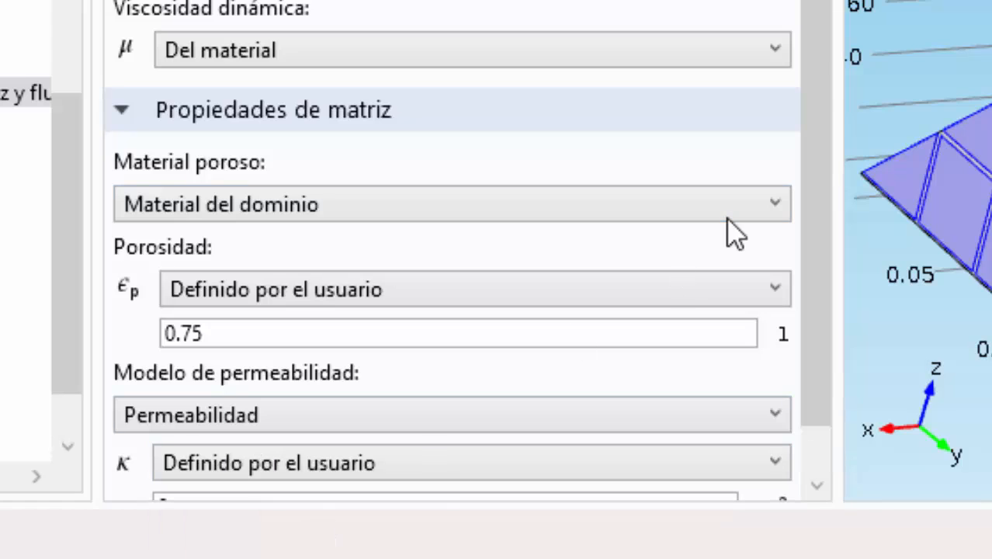
scroll(824, 18, "down", 3)
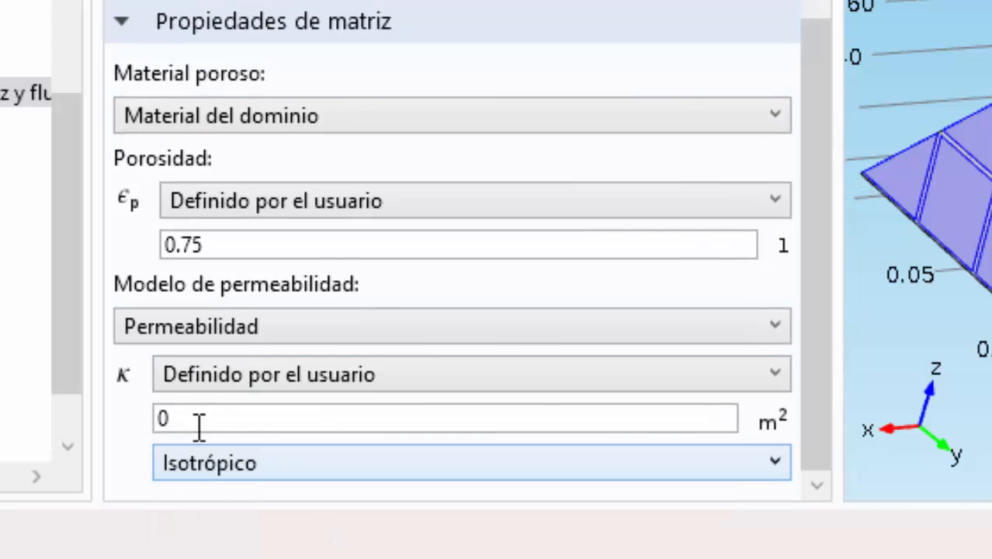
left_click_drag(199, 426, 87, 432)
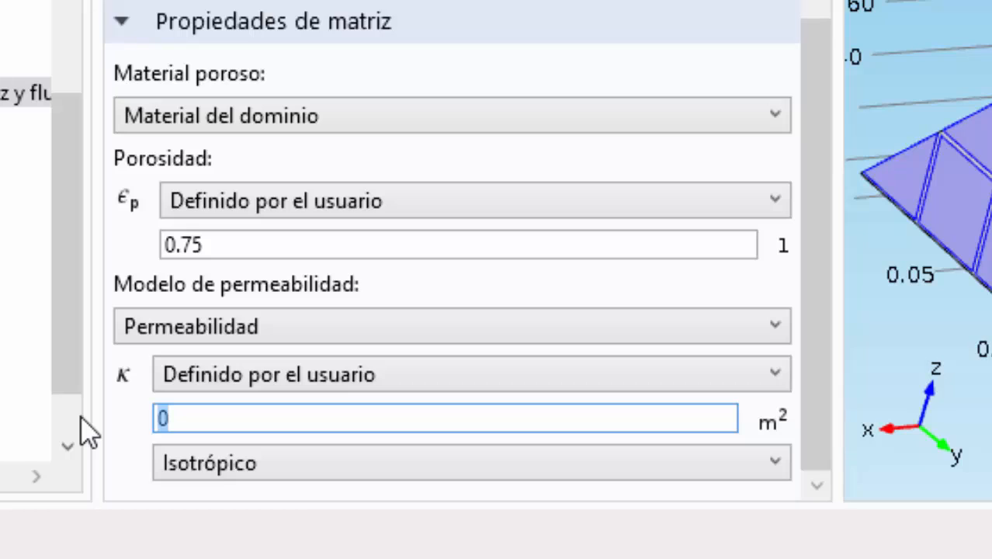
key("BackSpace")
type("4.27e")
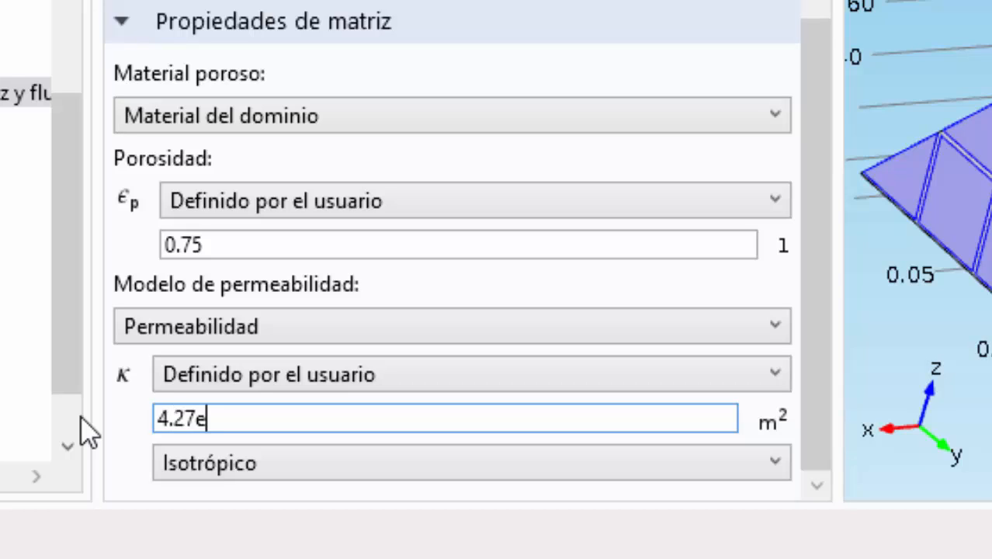
type("-8")
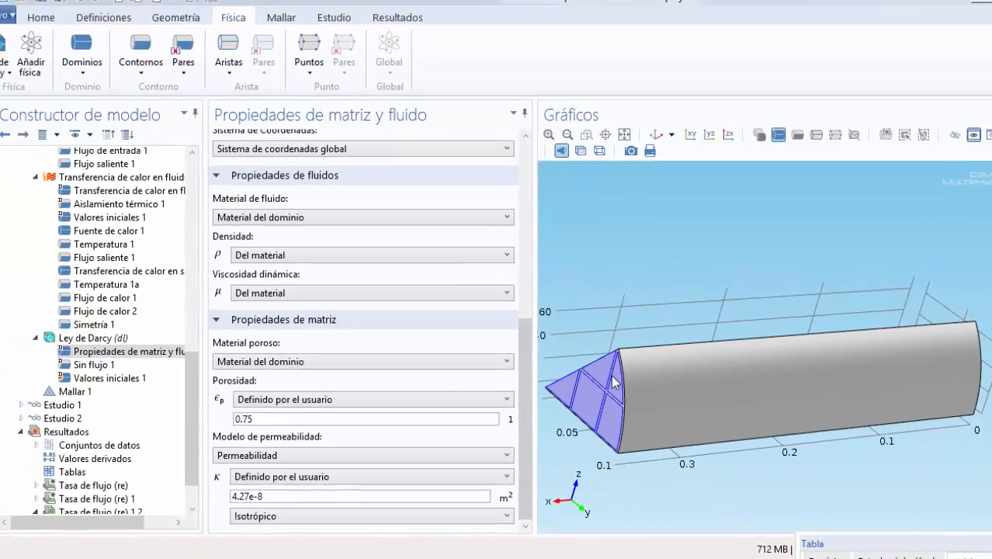
Step: Add a Presión boundary condition to Darcy's law on the entrada selection and set its pressure to 70 Pa
left_click(161, 72)
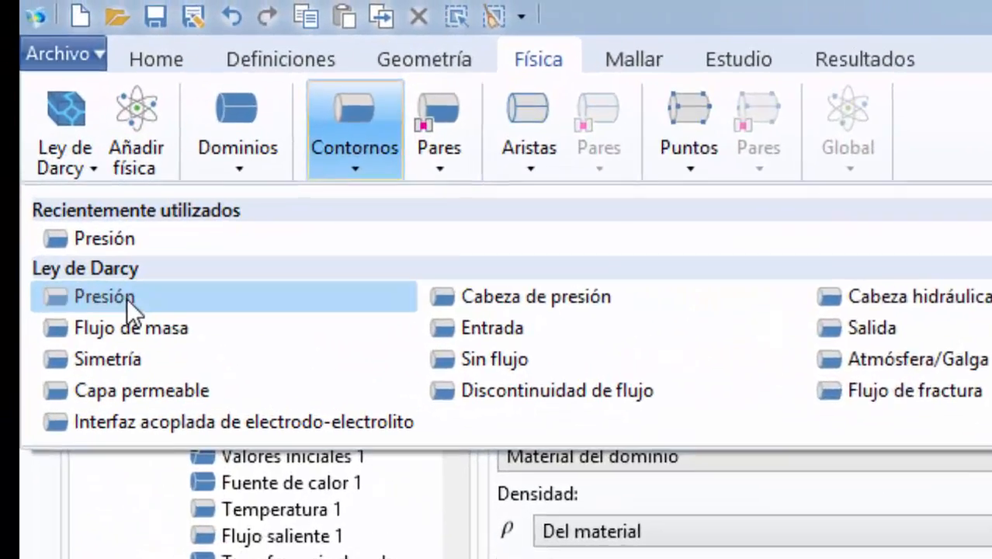
left_click(48, 145)
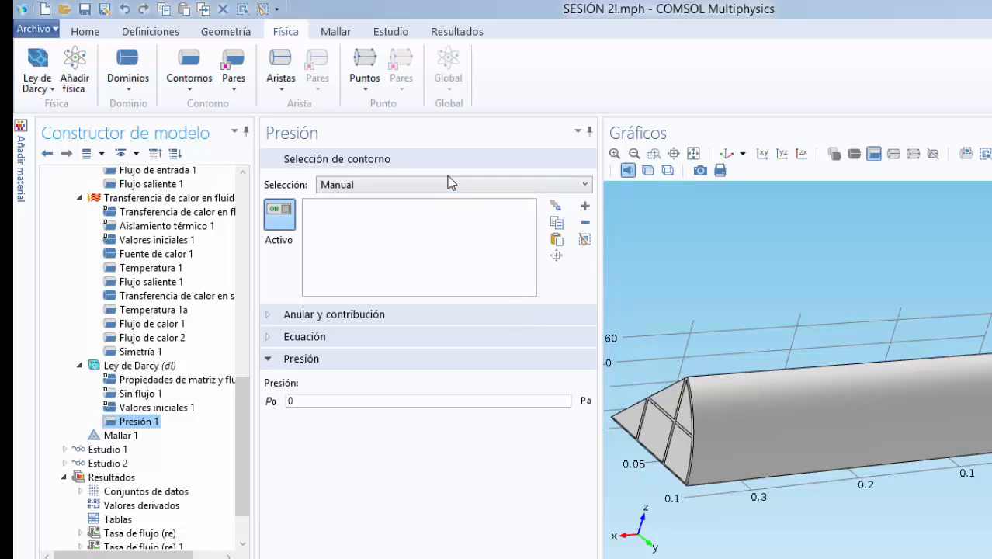
left_click(451, 186)
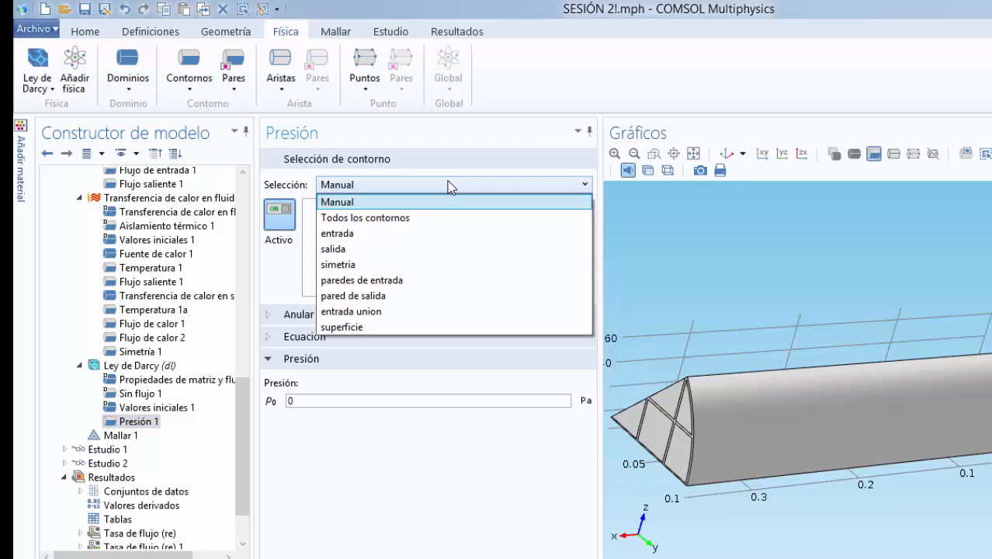
left_click(369, 235)
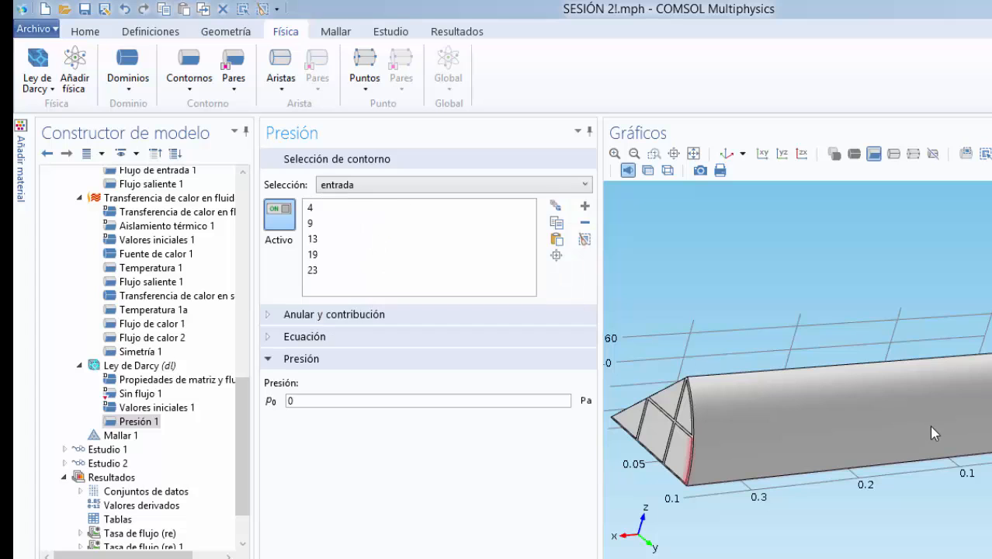
left_click_drag(987, 500, 756, 529)
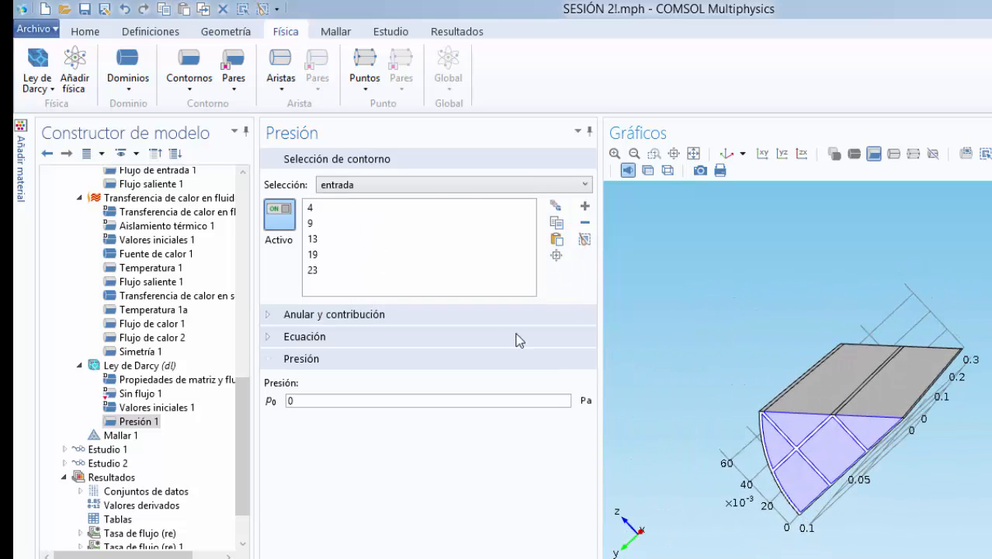
left_click(304, 401)
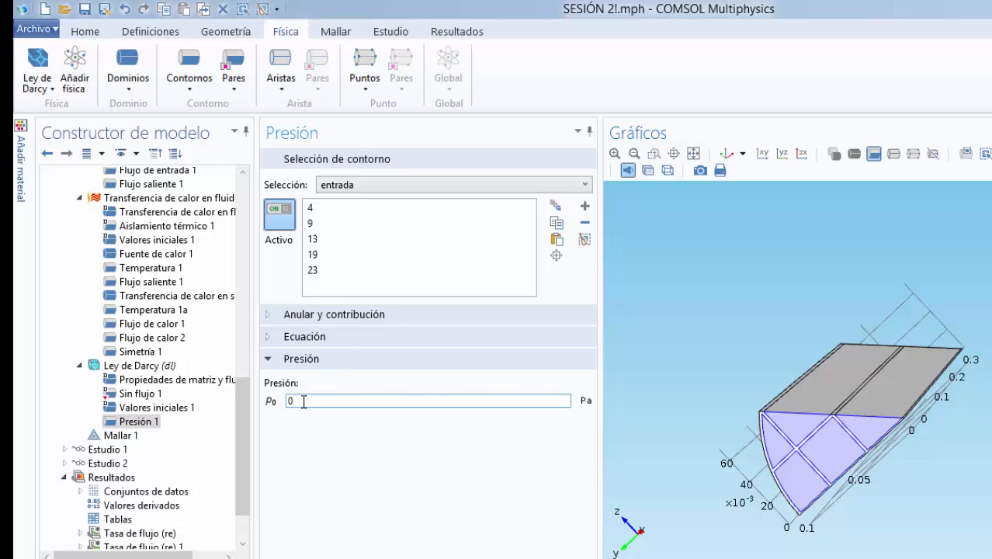
key("BackSpace")
type("70")
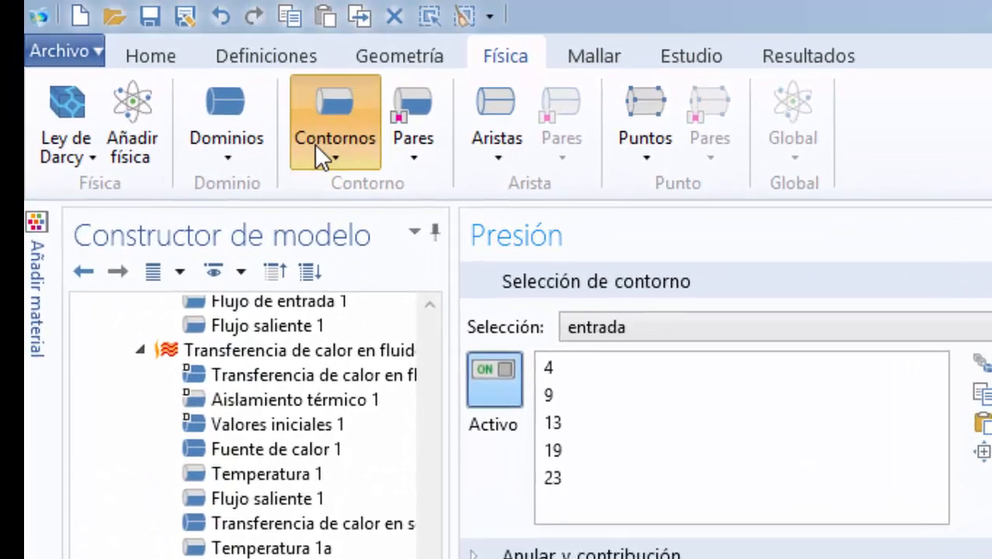
Step: Add a second Presión boundary condition on the salida selection and check the outlet faces in the geometry
left_click(321, 155)
left_click(190, 237)
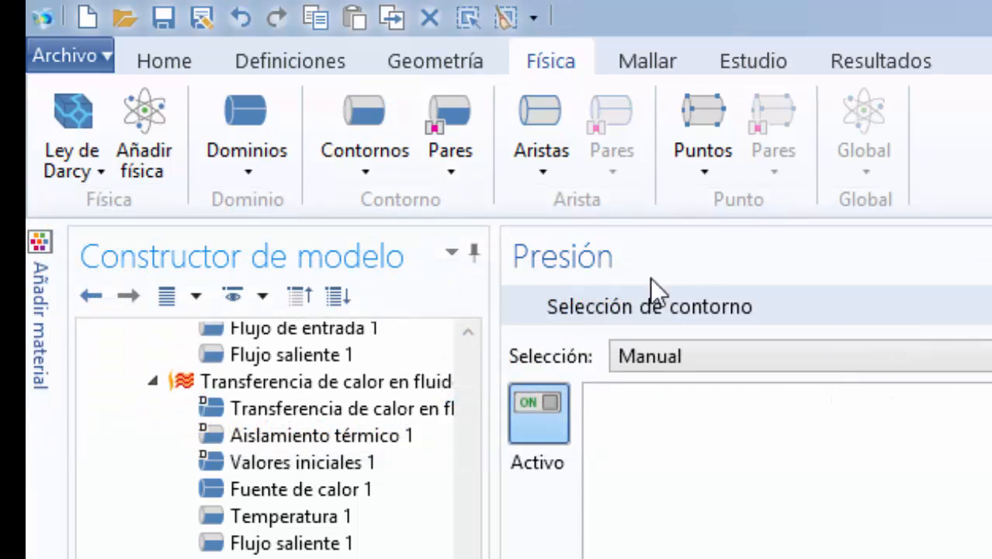
left_click(778, 357)
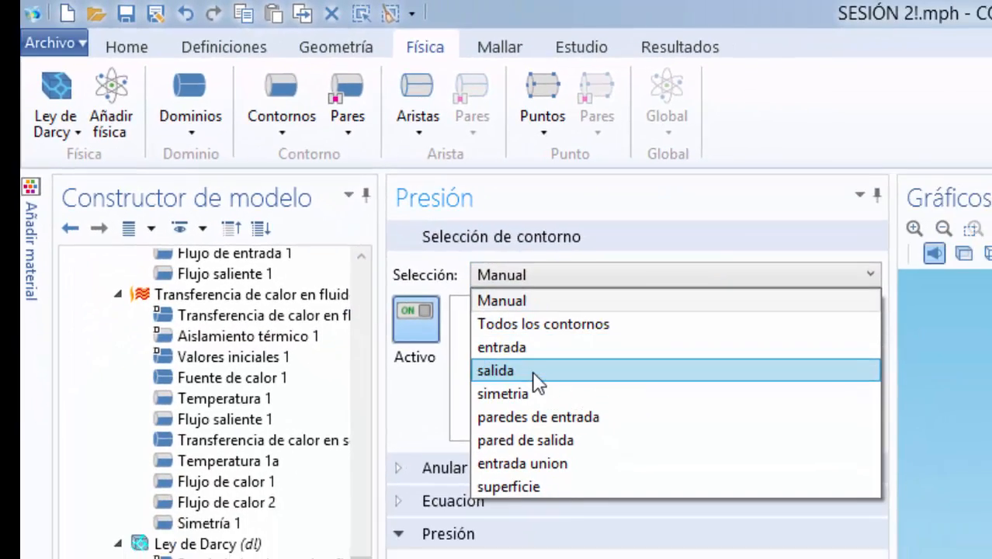
left_click(533, 371)
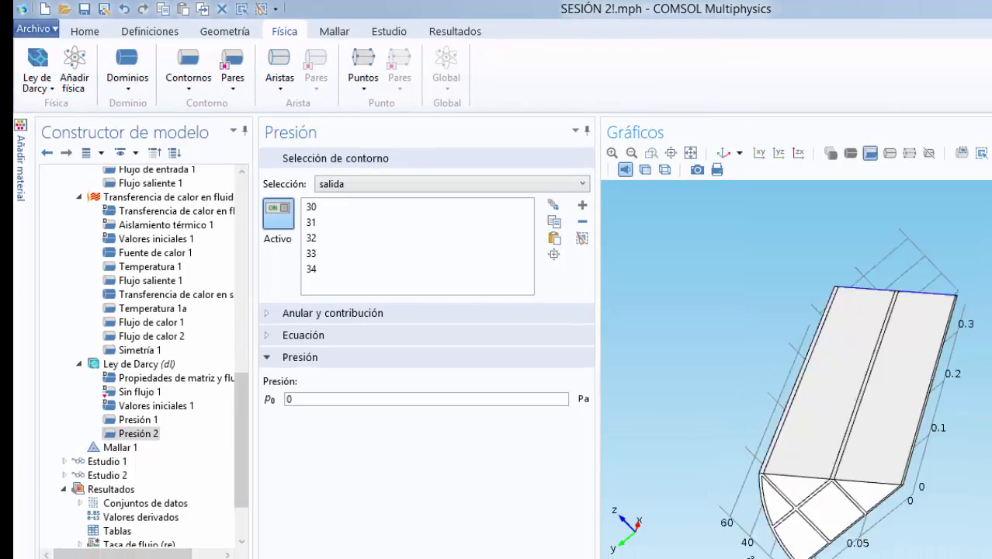
left_click_drag(862, 310, 968, 384)
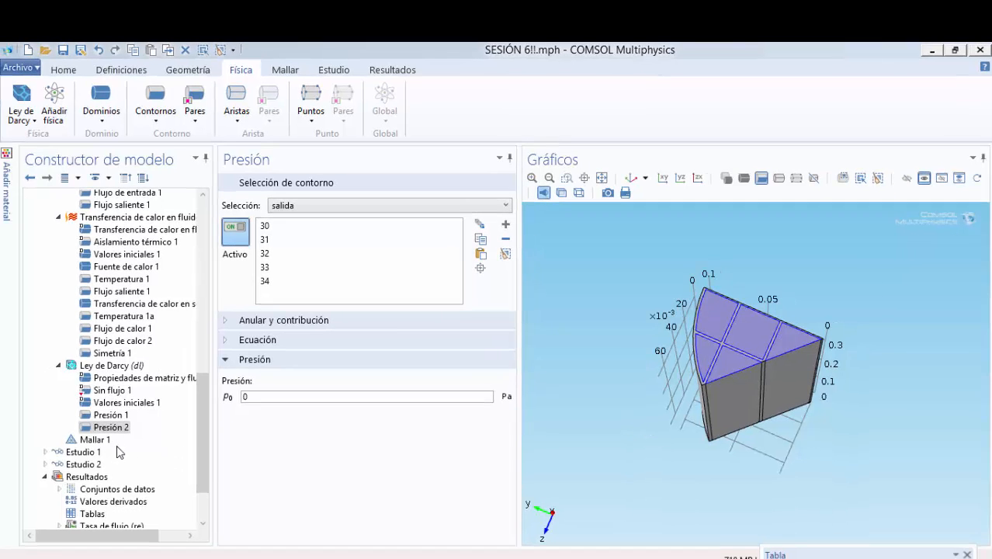
Step: Add a Triangular libre operation to the Mallar 1 mesh sequence
left_click(99, 441)
right_click(100, 442)
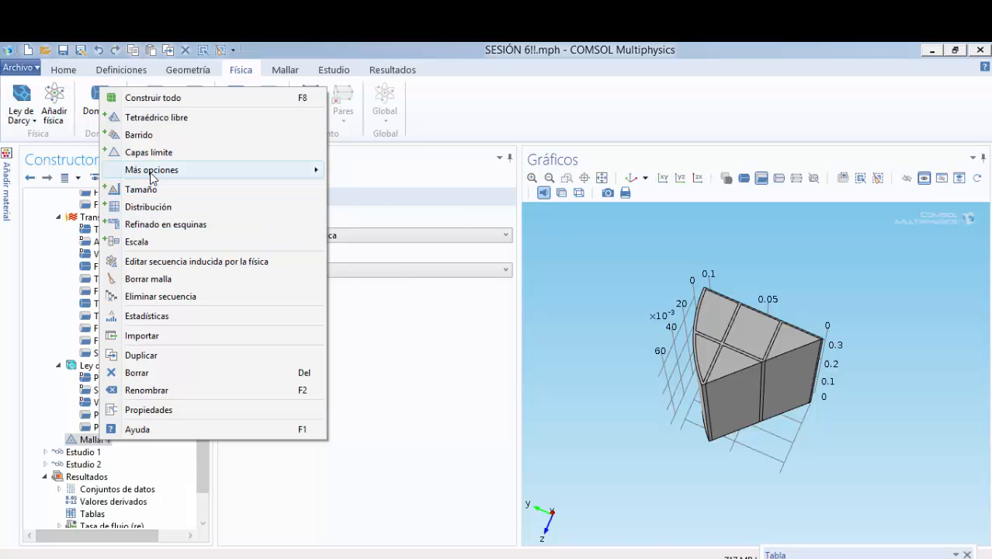
mouse_move(150, 177)
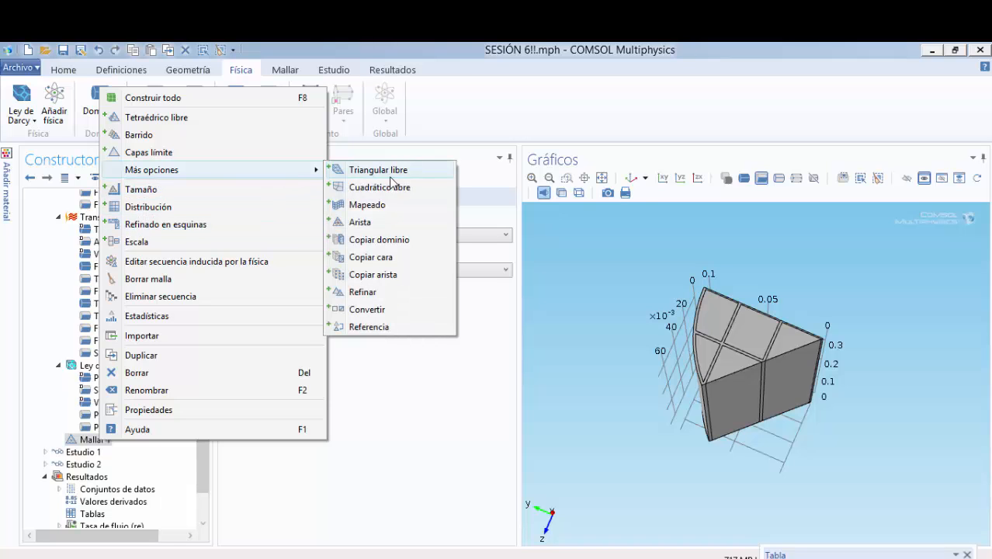
left_click(392, 172)
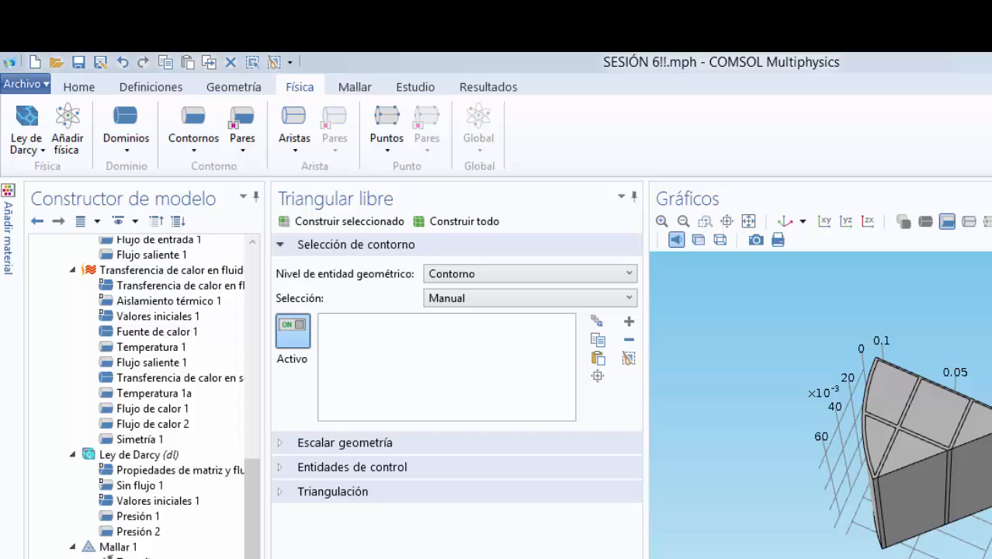
Step: Assign the entrada union boundary selection to the Triangular libre operation and check the chosen faces in the geometry
left_click(521, 279)
left_click(519, 280)
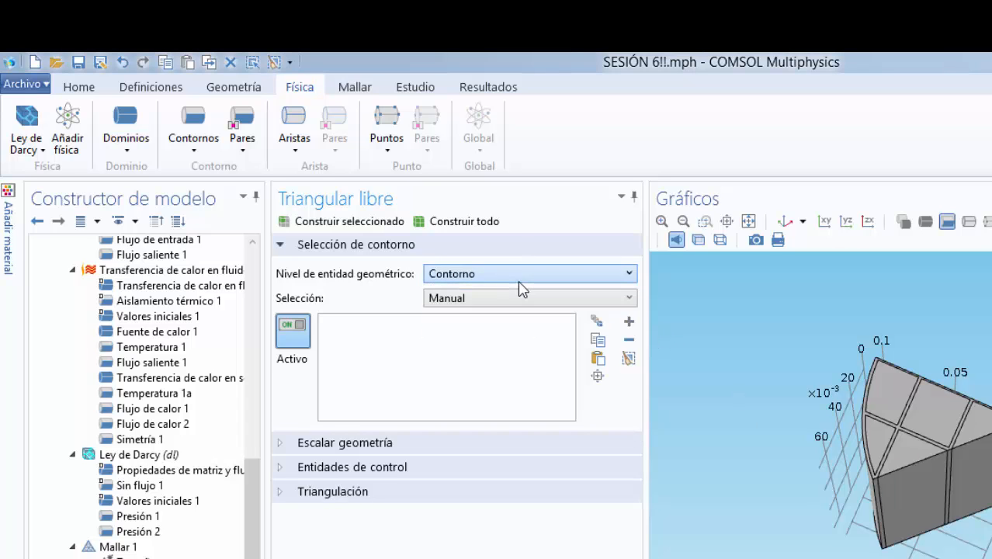
left_click(523, 301)
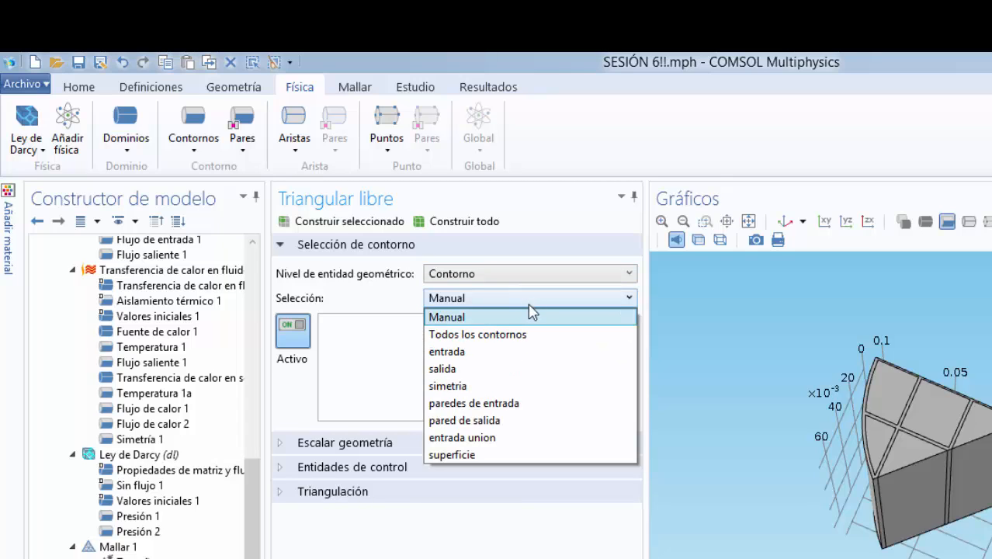
left_click(491, 438)
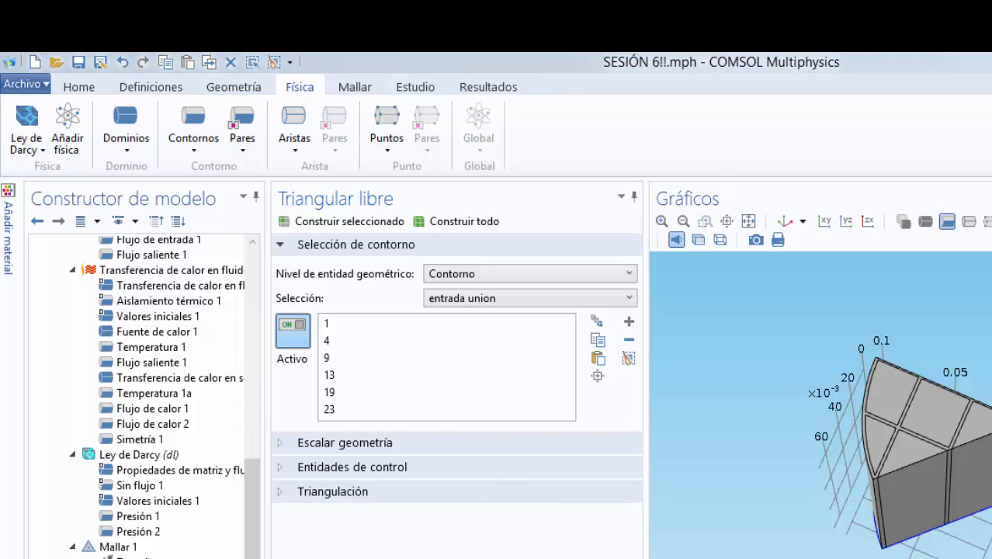
left_click_drag(673, 558, 458, 485)
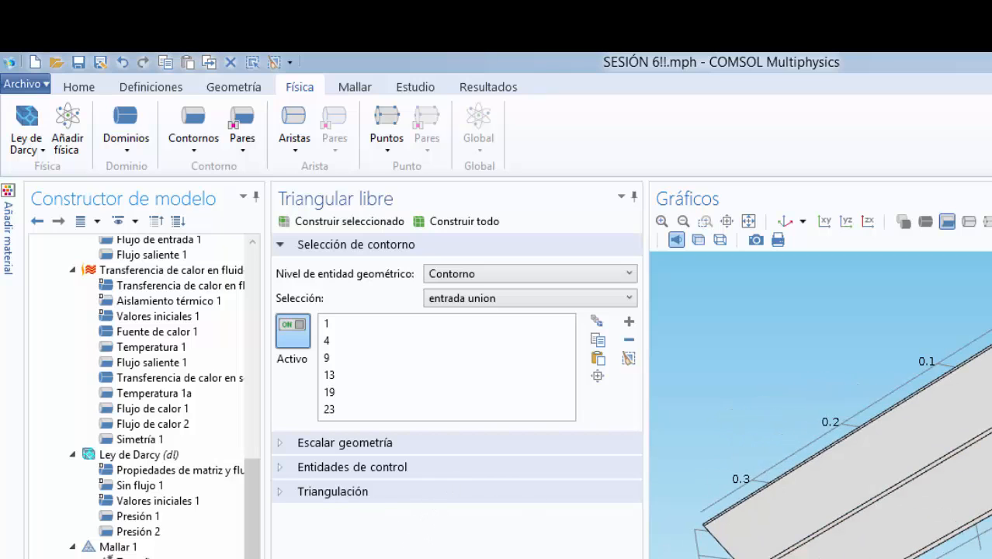
Step: Add a Tamaño node under Triangular libre 1 and apply it to the paredes de entrada selection
right_click(143, 479)
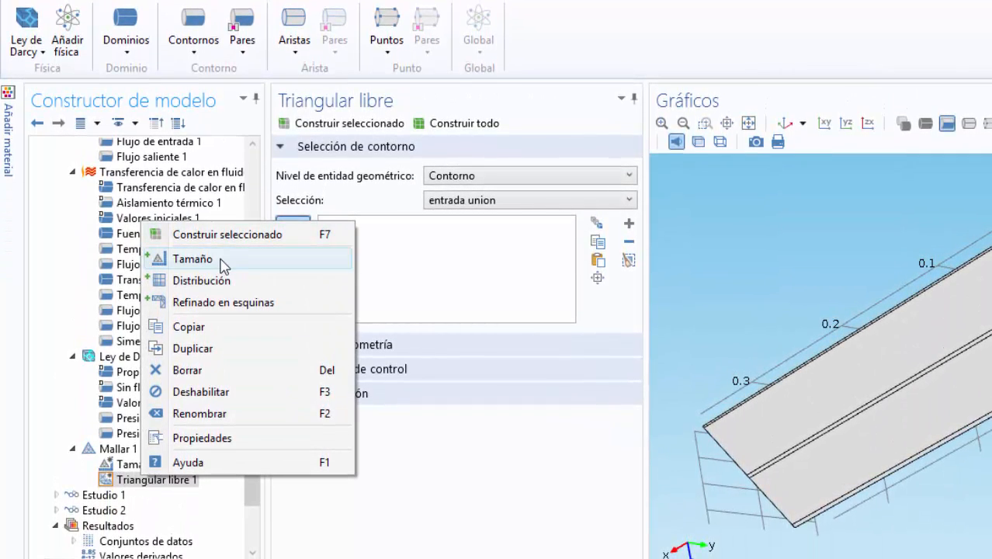
left_click(192, 259)
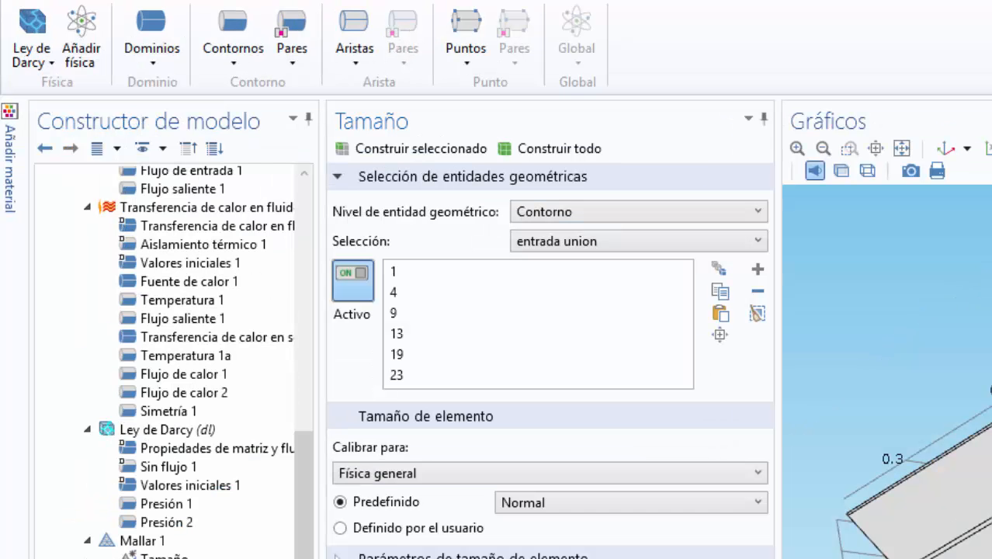
left_click(613, 246)
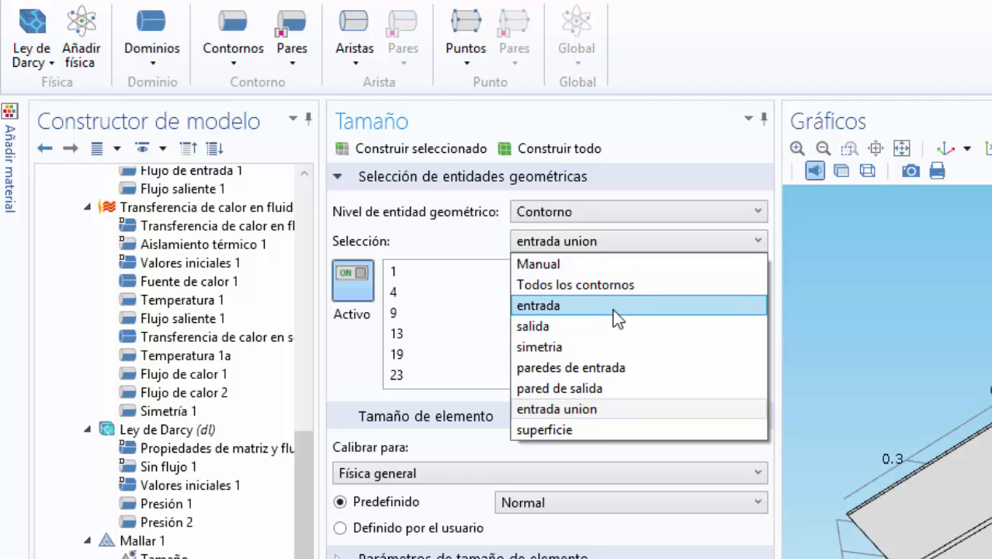
left_click(615, 370)
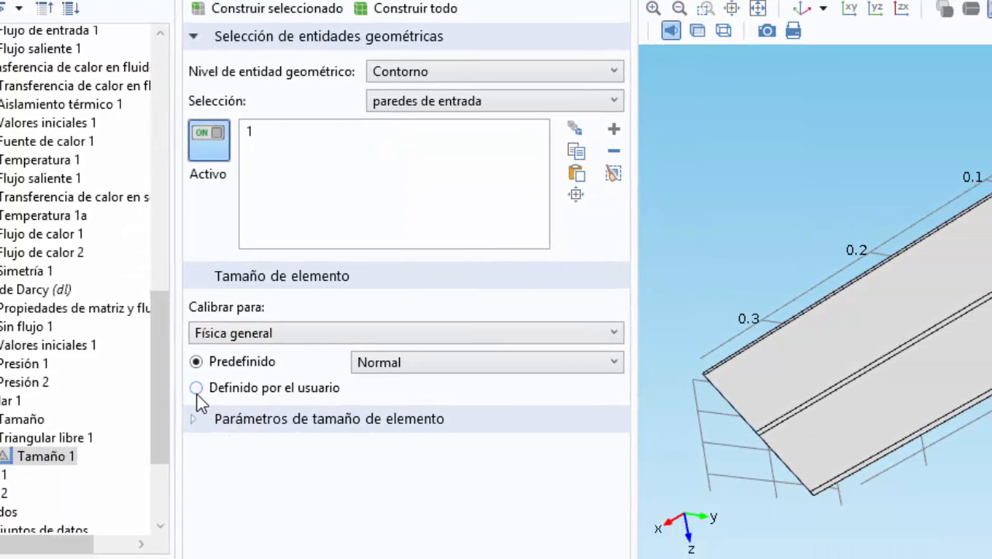
Step: Make the element size user-defined and set the maximum element size to 0.0022 m
left_click(340, 528)
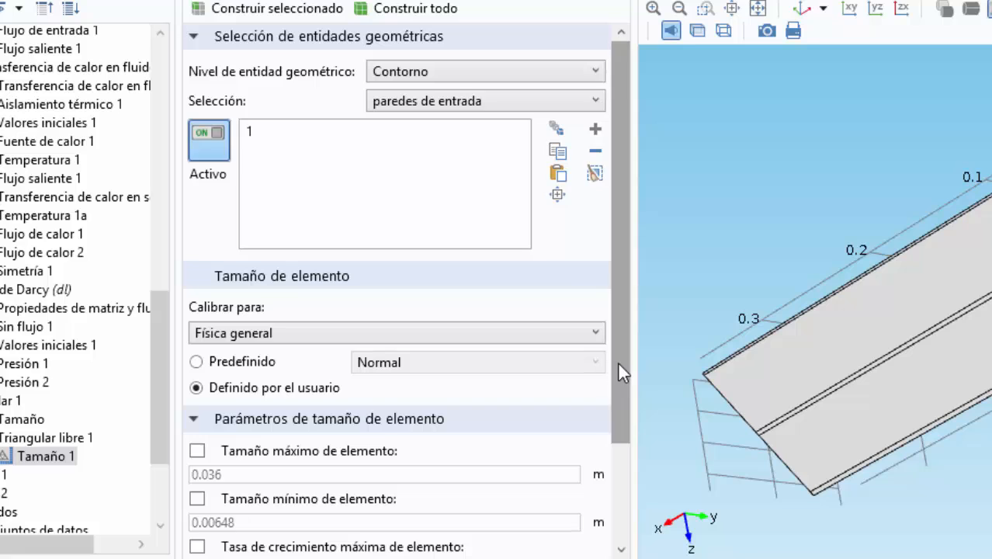
left_click_drag(617, 364, 621, 481)
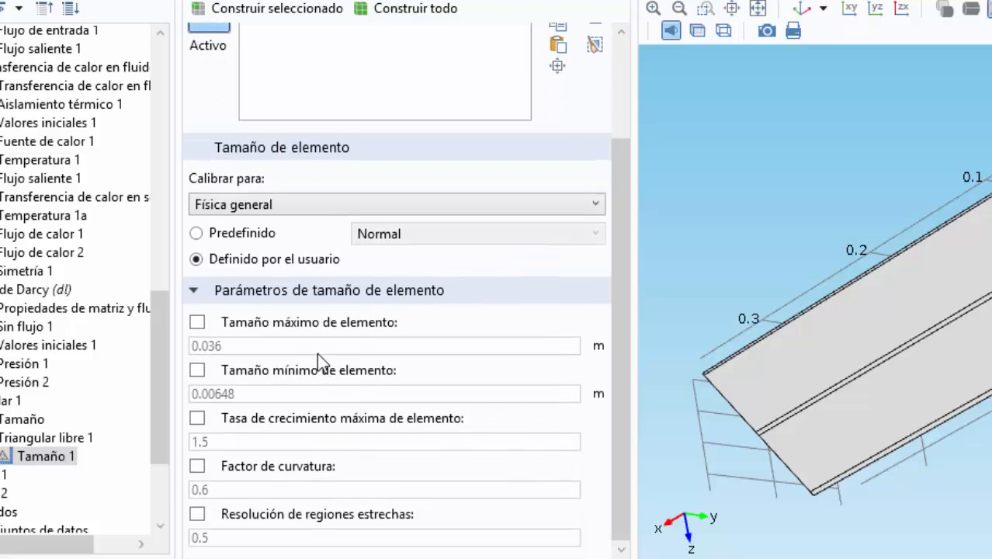
left_click(199, 323)
left_click(233, 345)
key("BackSpace")
key("BackSpace")
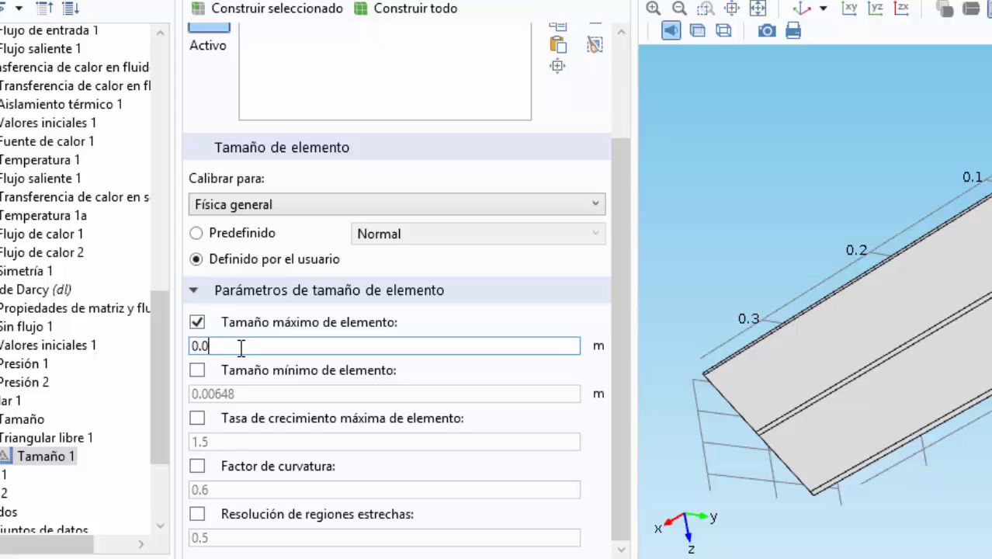
type("022")
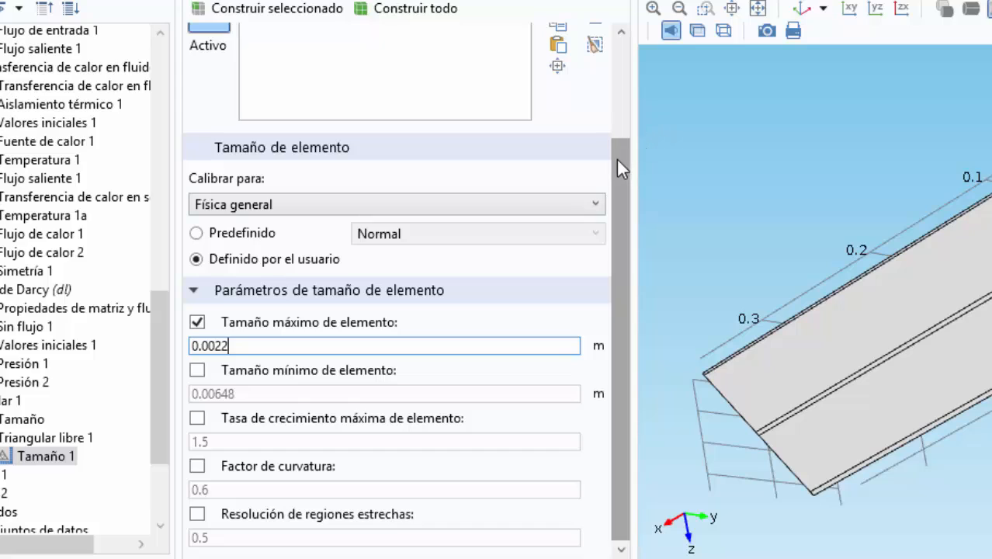
Step: Set the resolution of narrow regions to 0.85 and build the triangular mesh on the inlet faces
left_click(197, 514)
left_click(216, 537)
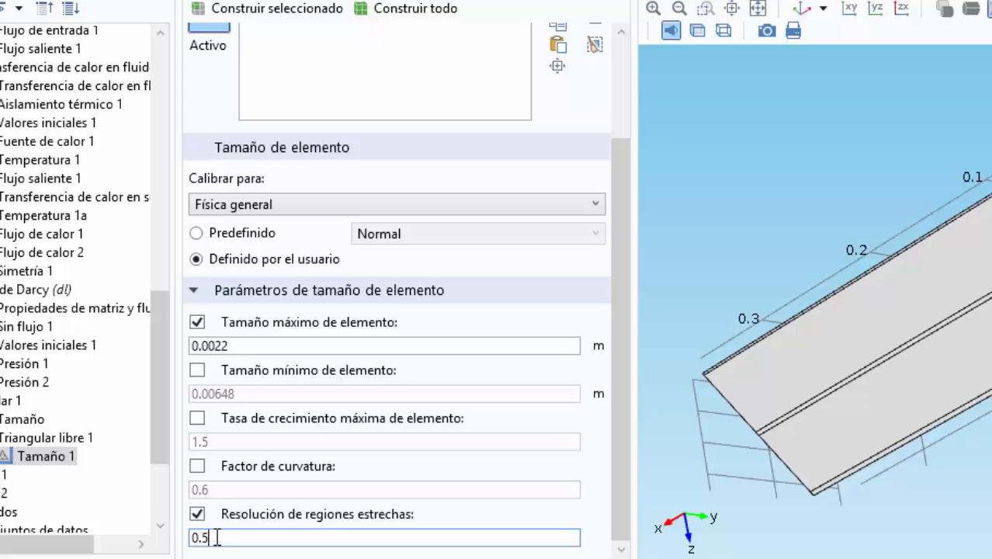
key("BackSpace")
type("85")
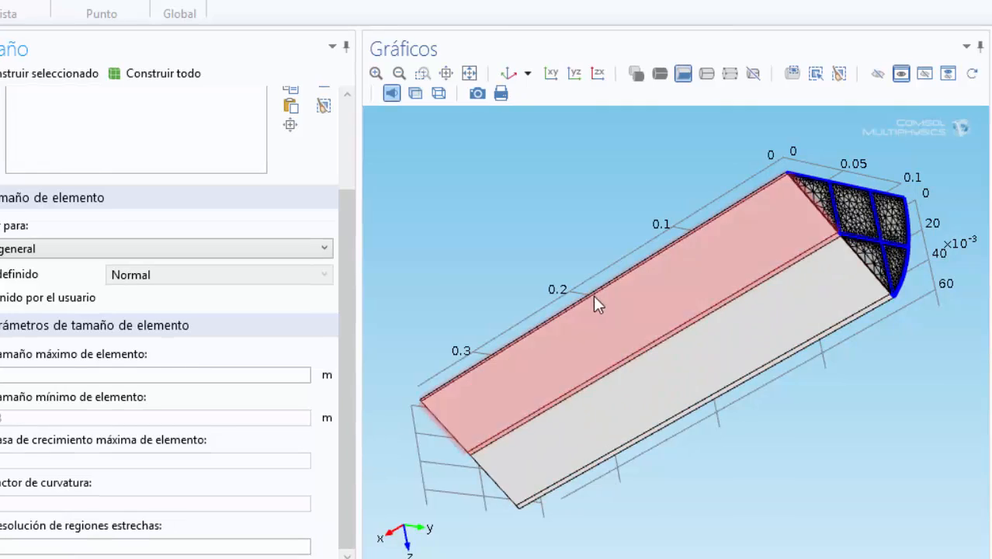
left_click_drag(848, 443, 773, 495)
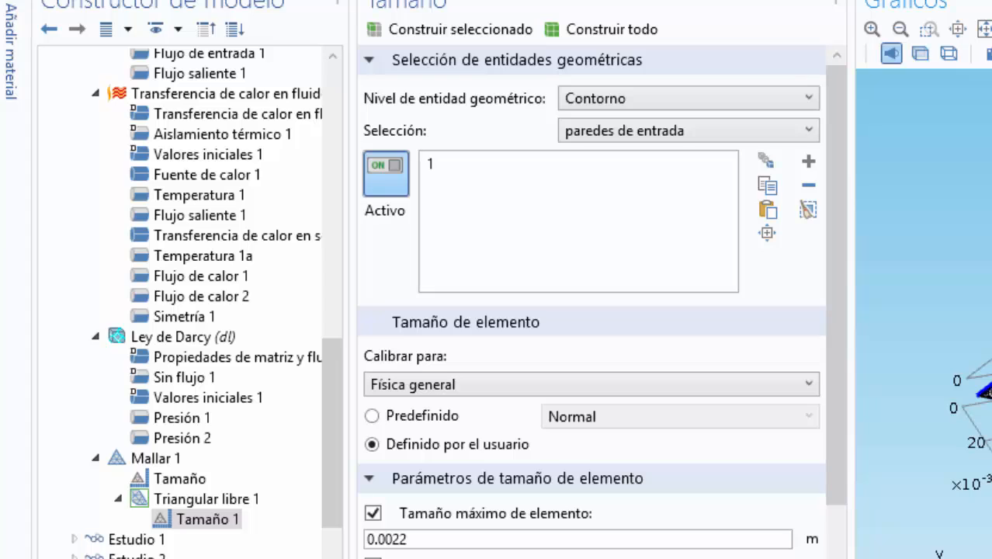
Step: Add a Barrido operation to Mallar 1 with a Distribución node beneath it
right_click(167, 463)
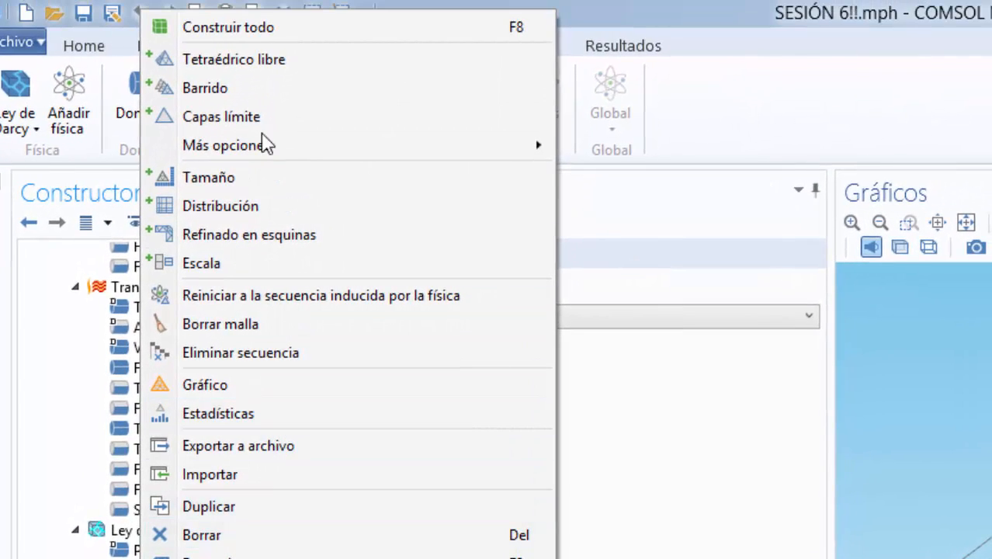
left_click(261, 92)
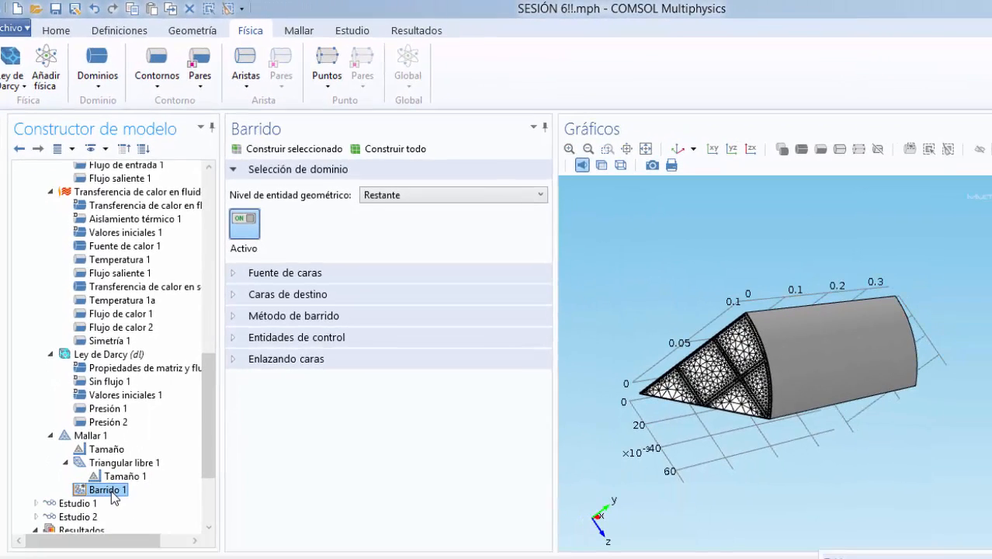
right_click(112, 491)
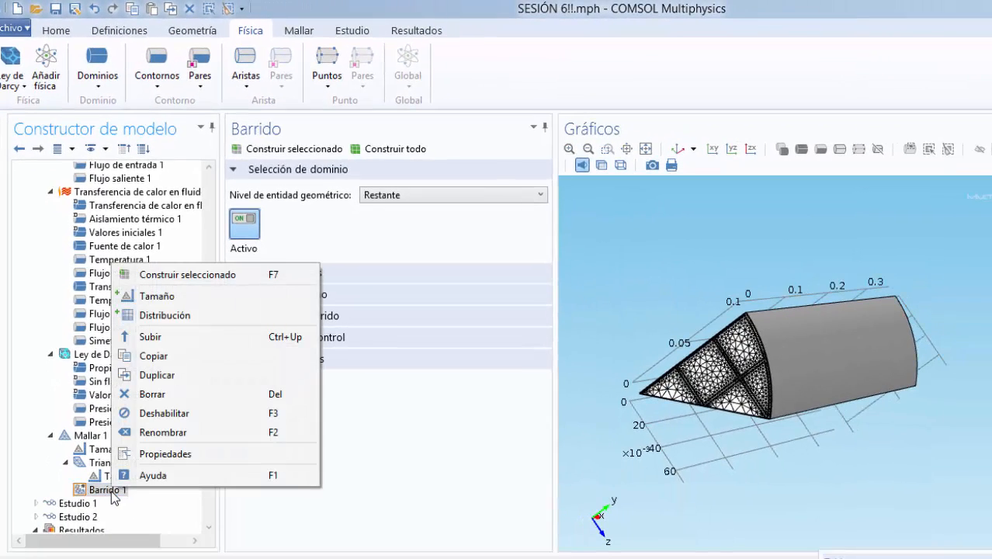
left_click(224, 315)
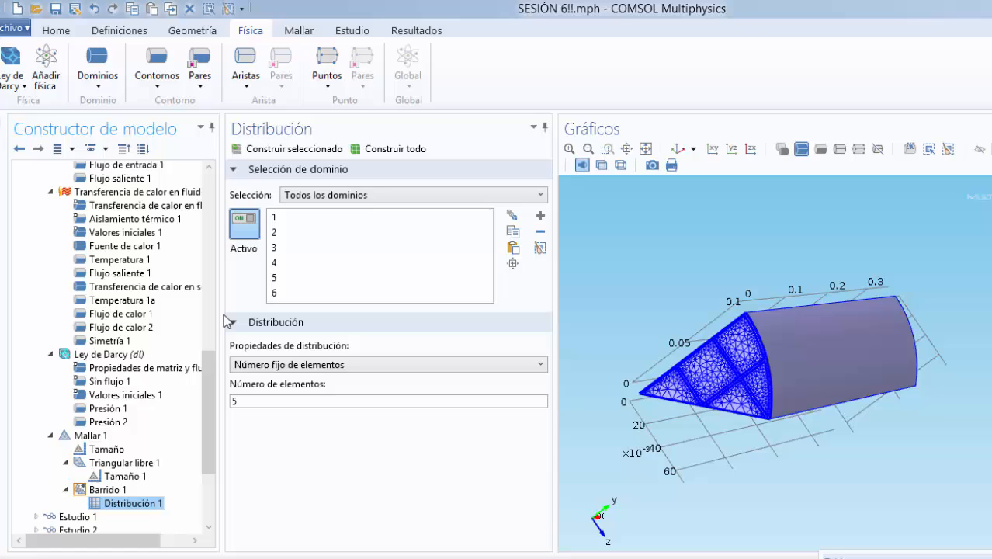
Step: Set the distribution's fixed number of elements to 20, build the whole mesh and inspect the swept result from several sides
left_click(272, 399)
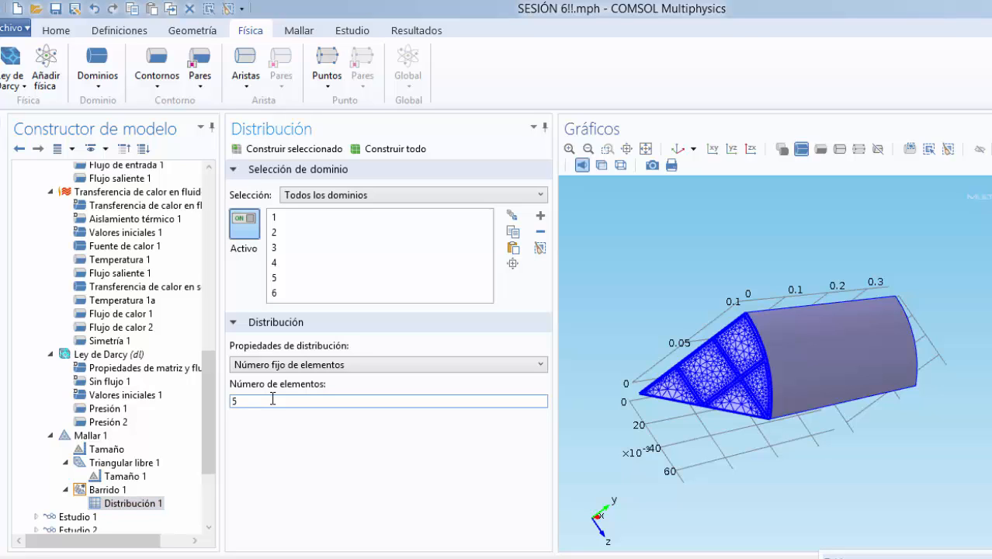
key("BackSpace")
type("20")
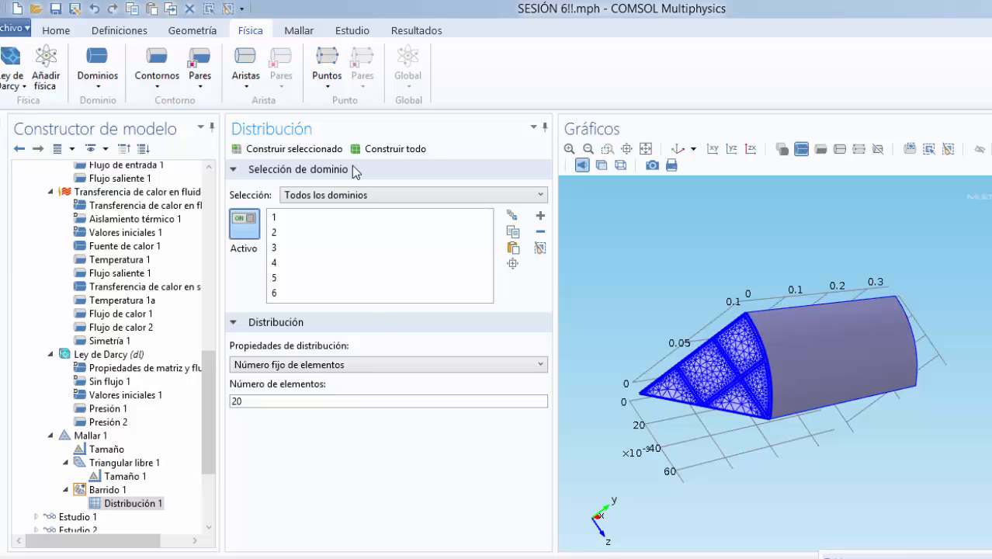
left_click(390, 148)
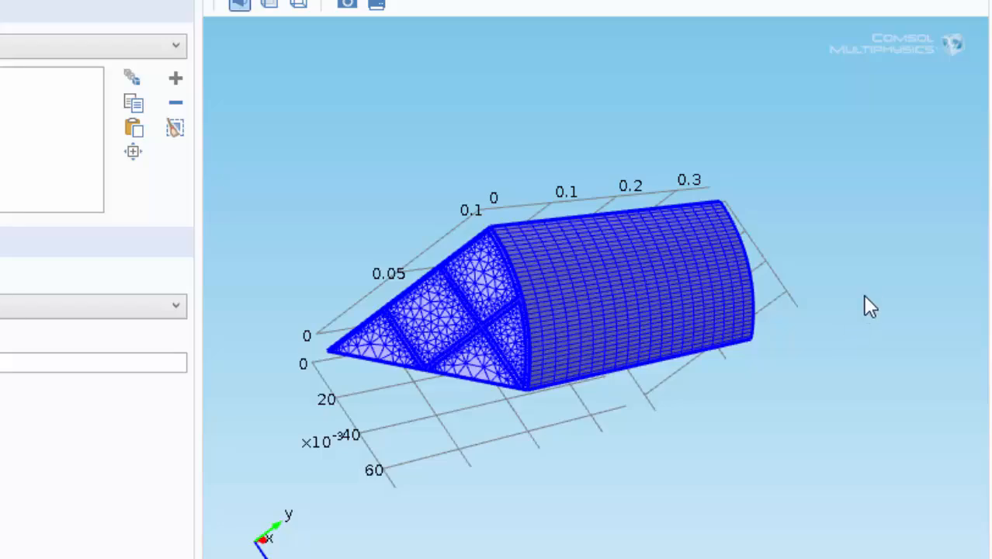
left_click_drag(865, 298, 855, 479)
left_click_drag(836, 185, 945, 404)
left_click_drag(458, 115, 681, 166)
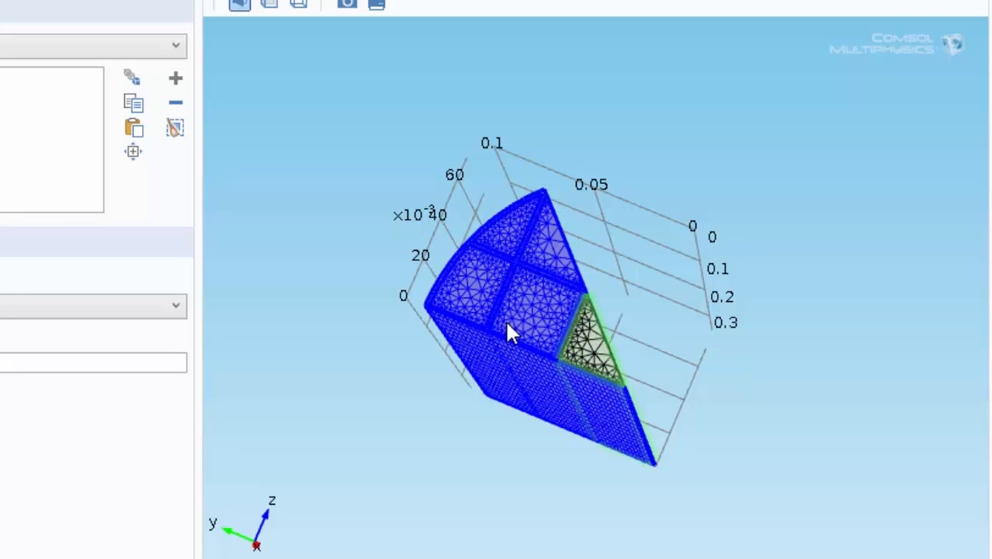
left_click_drag(766, 192, 728, 244)
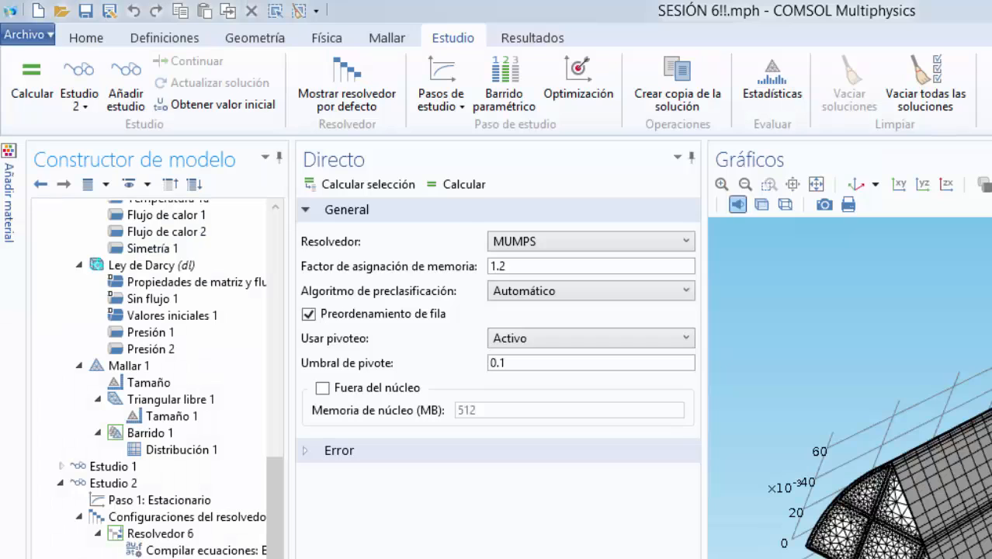
Step: Open the Directo settings of Estudio 2's stationary solver under Resolvedor 6 and compute the study
left_click(111, 465)
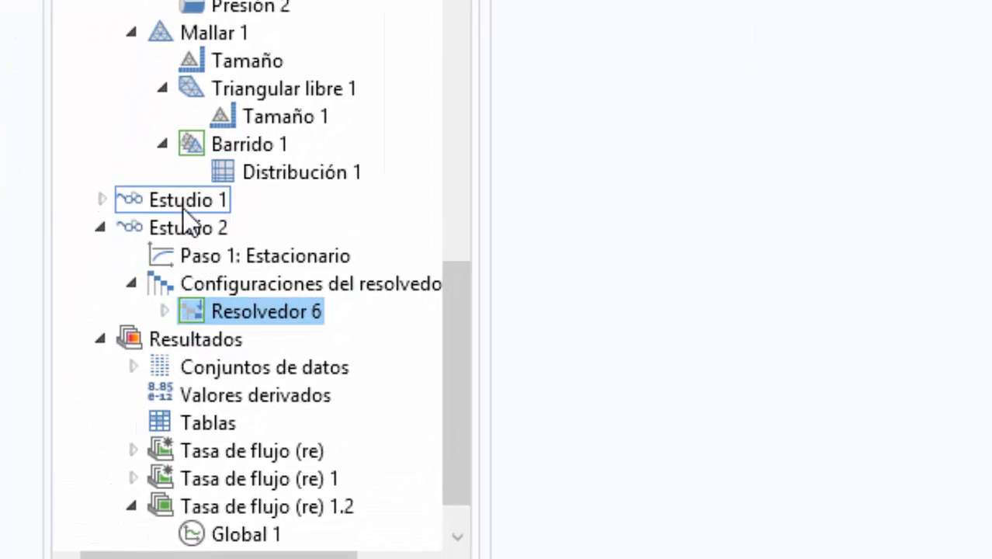
left_click(168, 309)
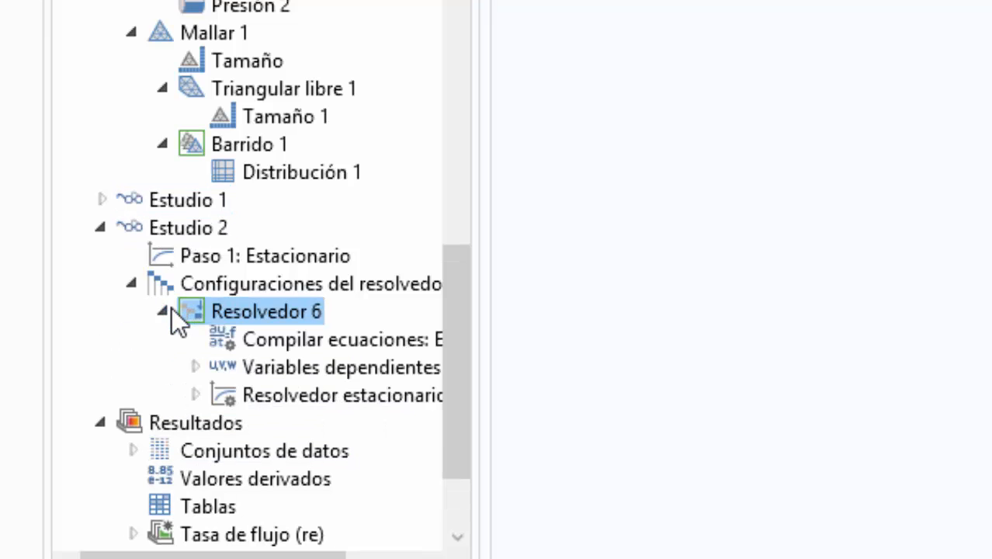
left_click(320, 395)
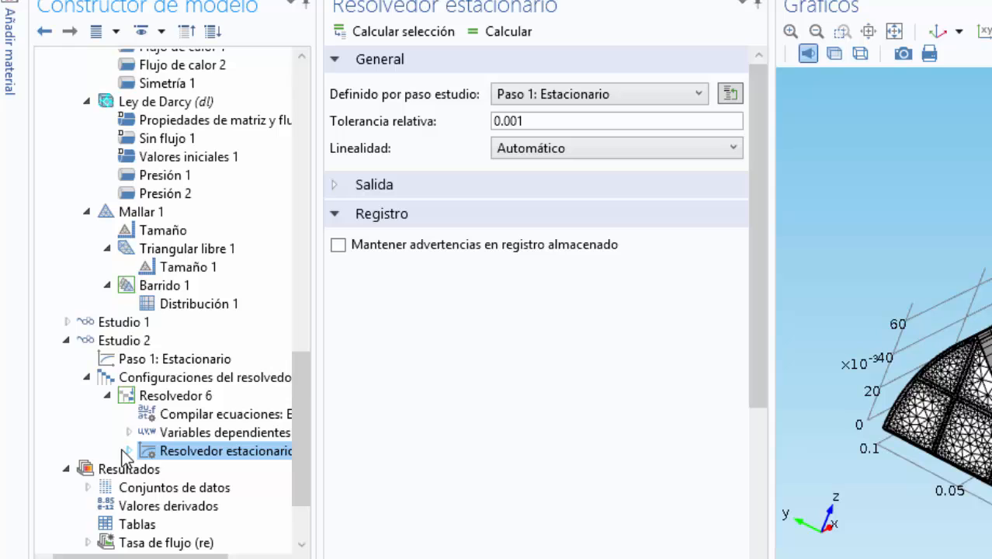
left_click(149, 432)
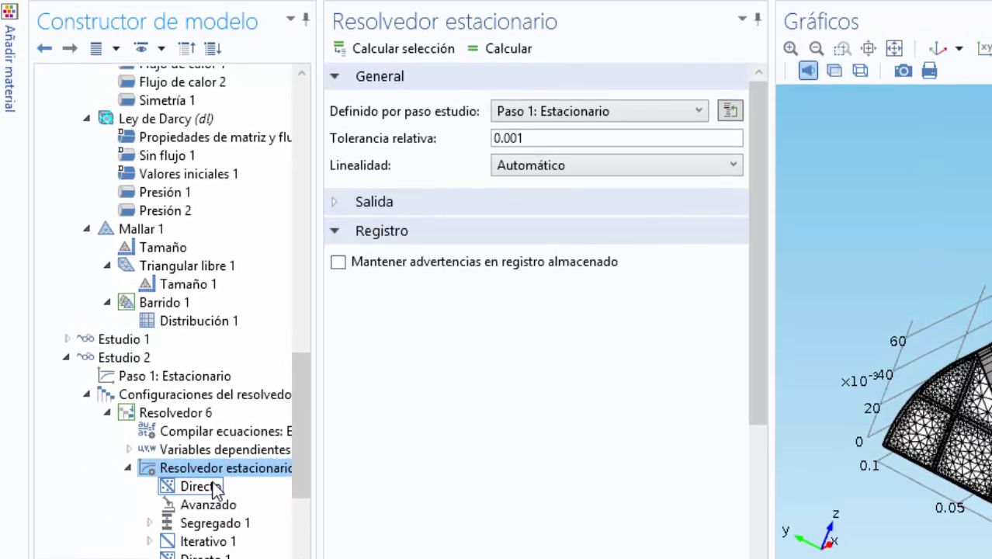
left_click(214, 488)
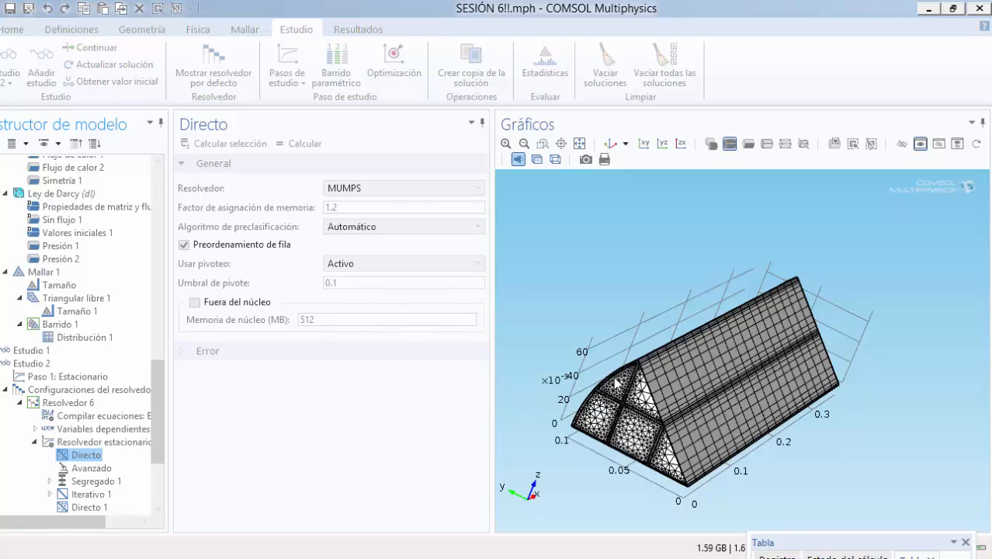
left_click_drag(802, 543, 510, 545)
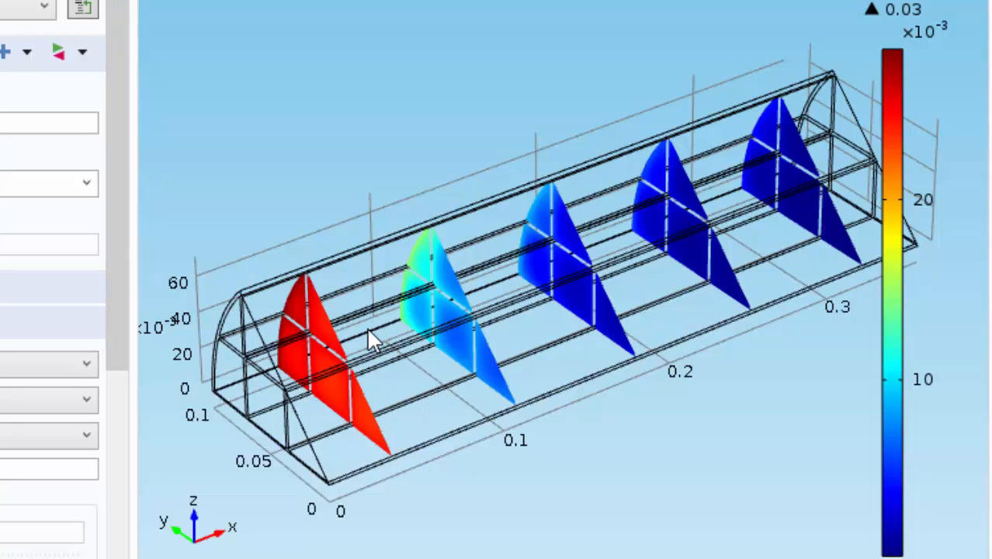
Step: Review the concentration slices, the Temperature (ht1) surface plot and the Isothermal Contours (ht1) isosurface plot
left_click_drag(606, 456, 632, 475)
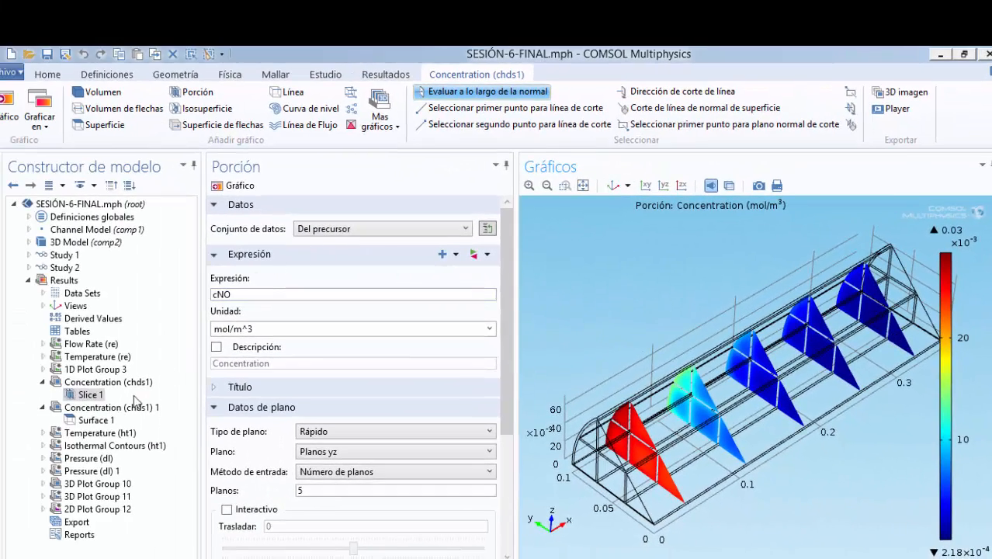
left_click(43, 433)
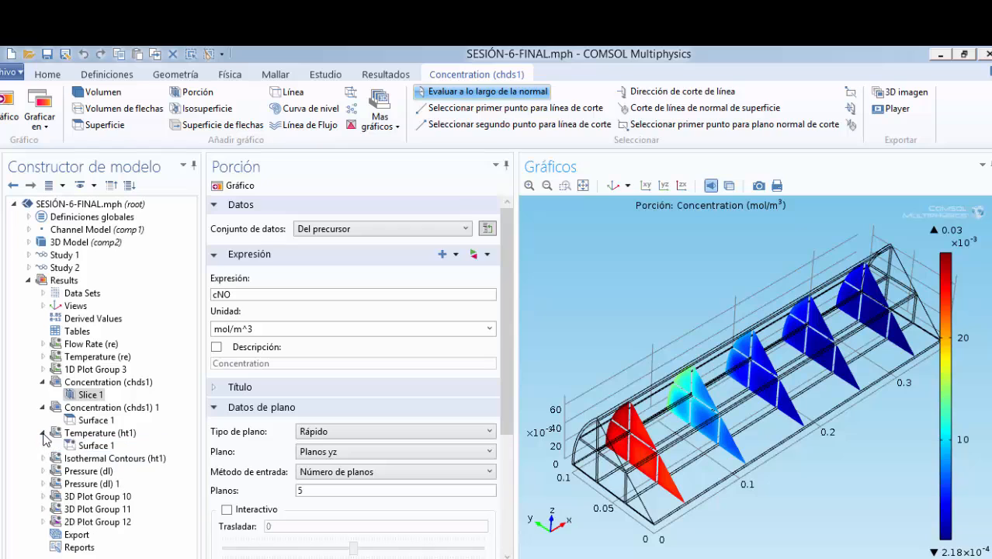
left_click(95, 446)
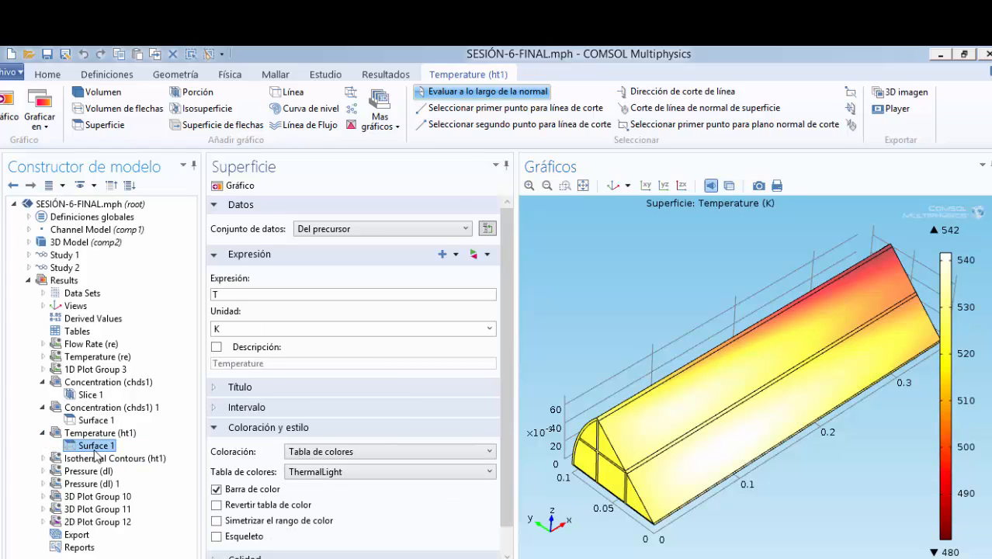
left_click(43, 458)
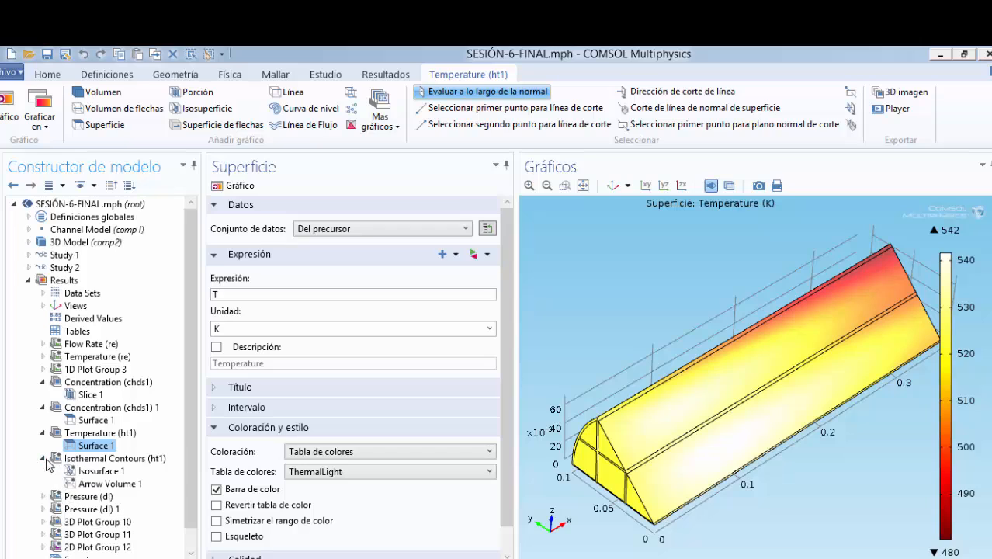
left_click(90, 474)
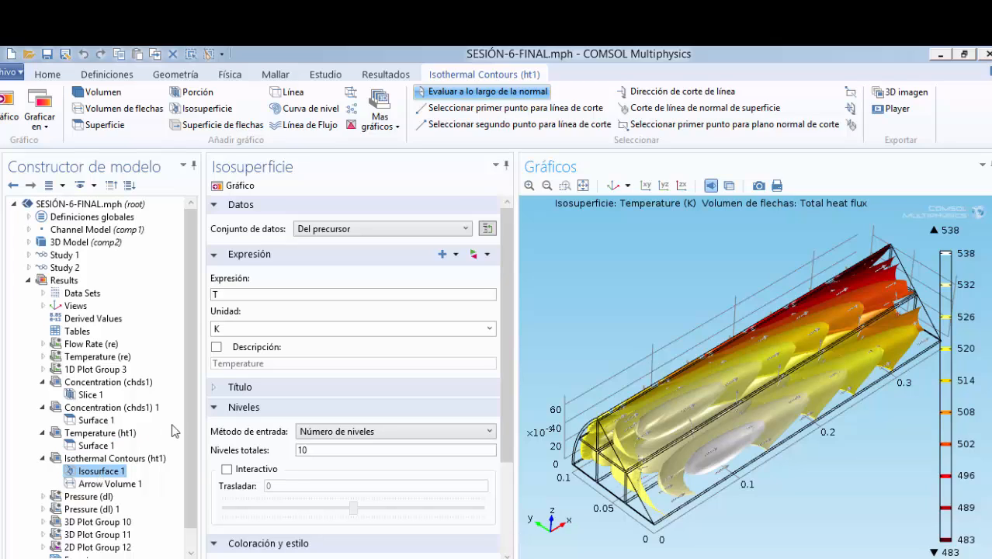
Step: Review the pressure slices of Pressure (dl) and the pressure surface plot of Pressure (dl) 1
left_click_drag(191, 408, 192, 450)
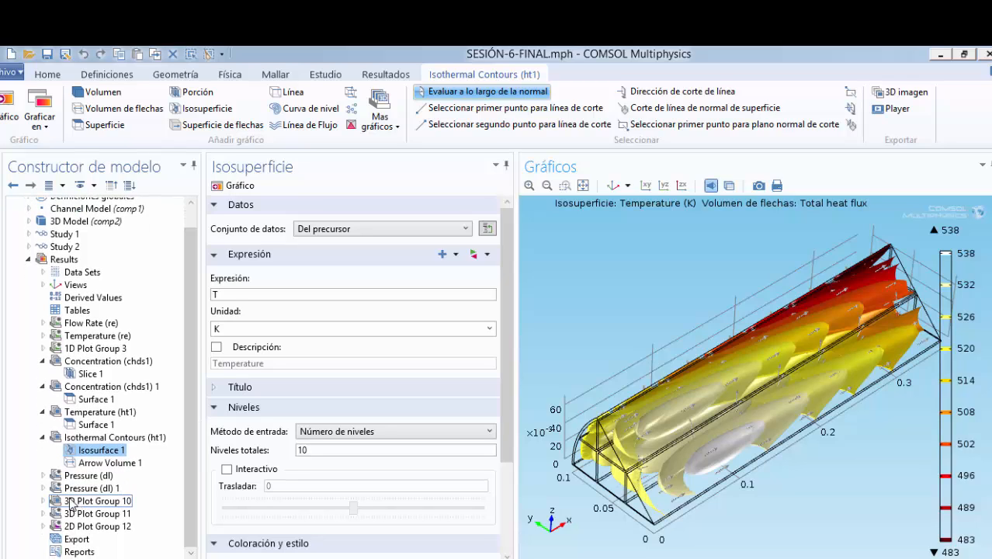
left_click(43, 476)
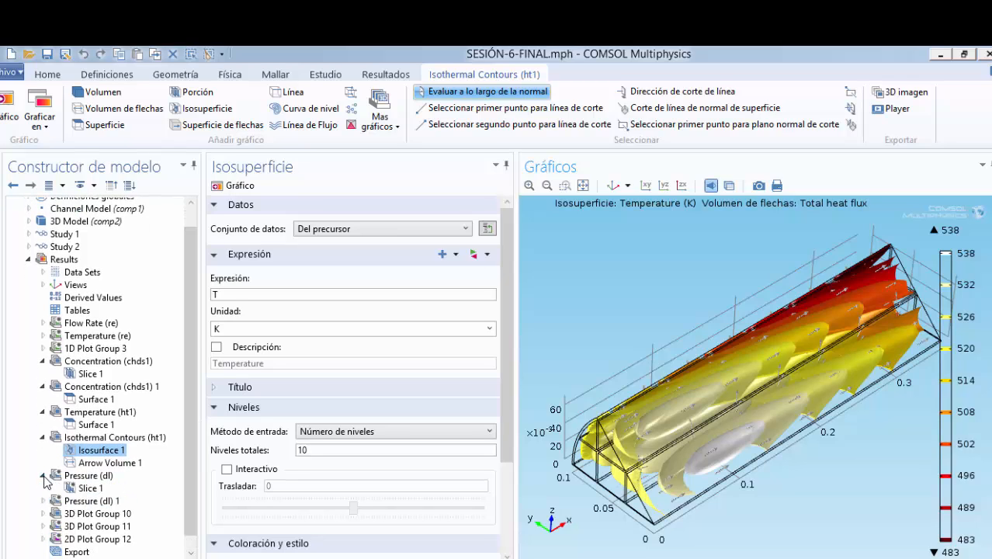
left_click(83, 489)
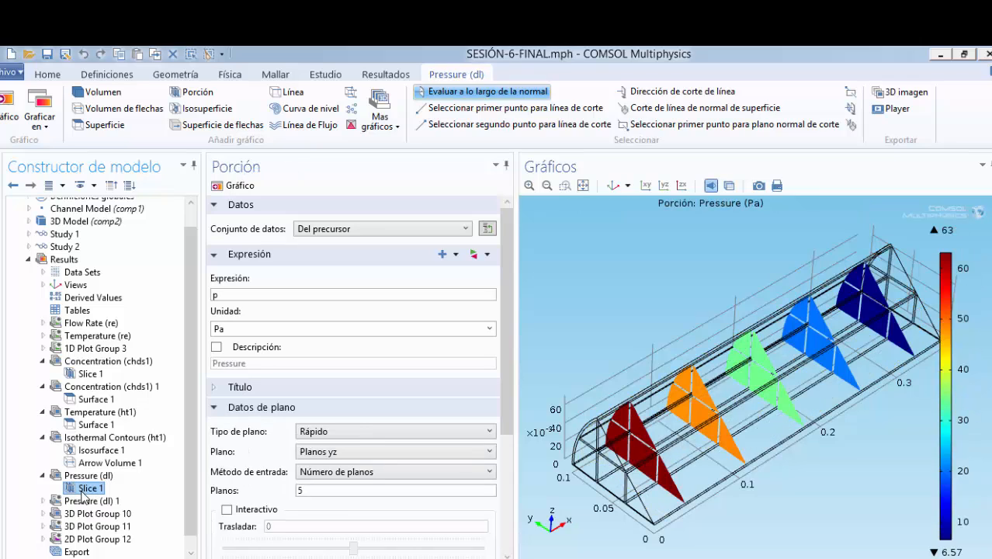
left_click(43, 501)
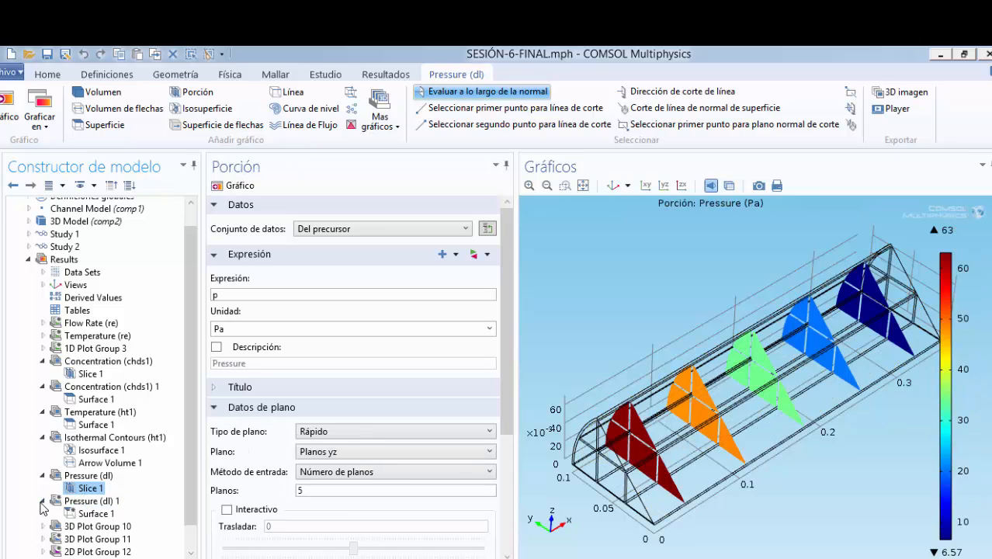
left_click(87, 514)
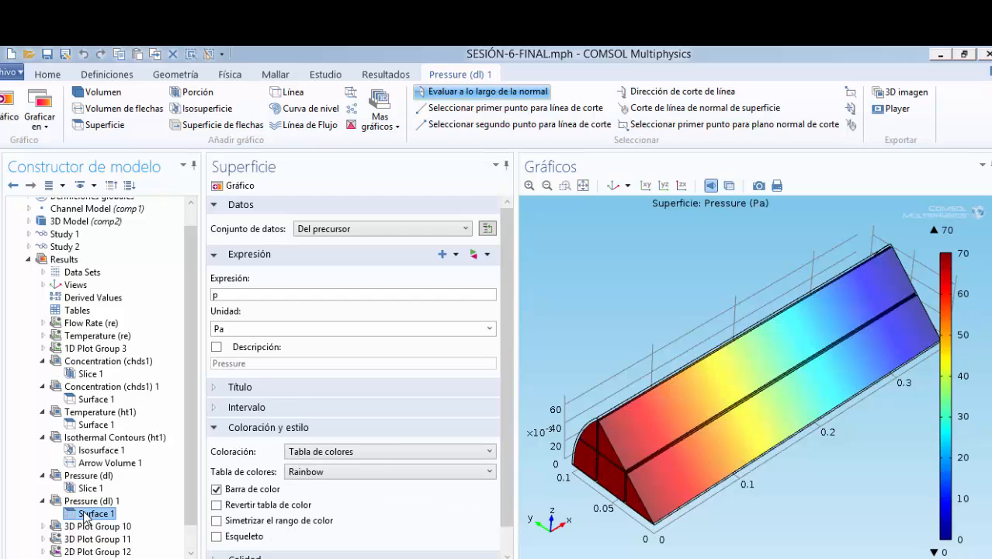
left_click(43, 501)
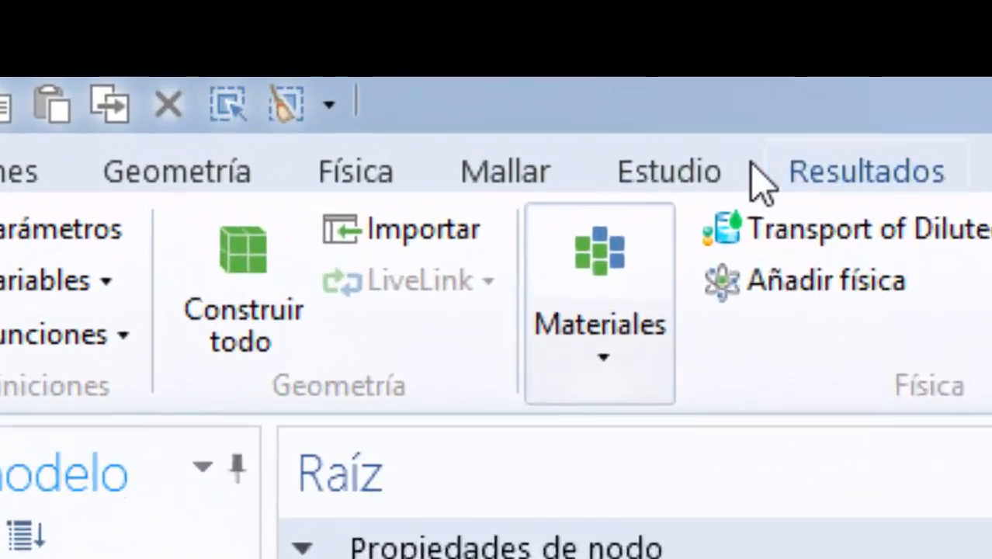
Step: Examine the NO conversion isosurfaces, (cNO_0-cNO)/cNO_0, of 3D Plot Group 10 from several sides
left_click(330, 74)
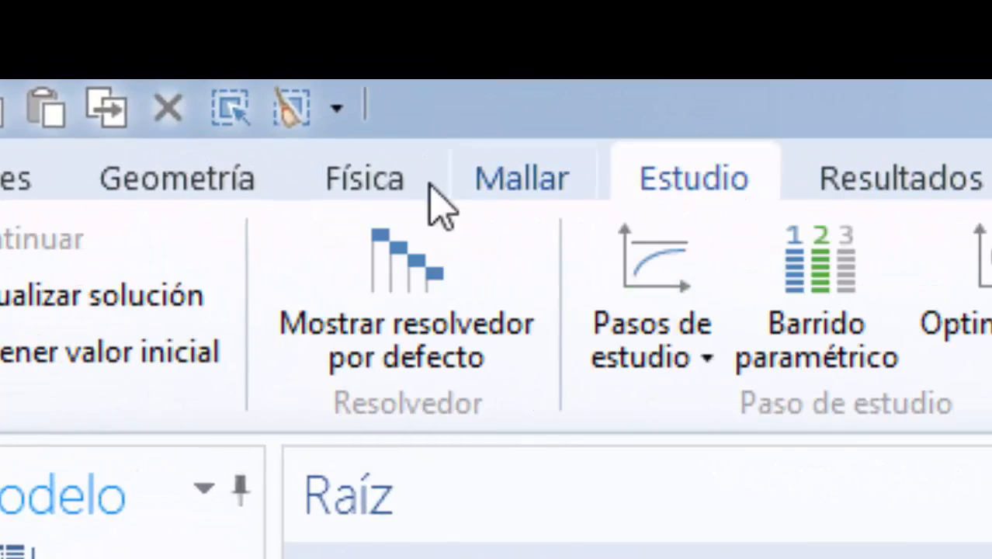
left_click(902, 182)
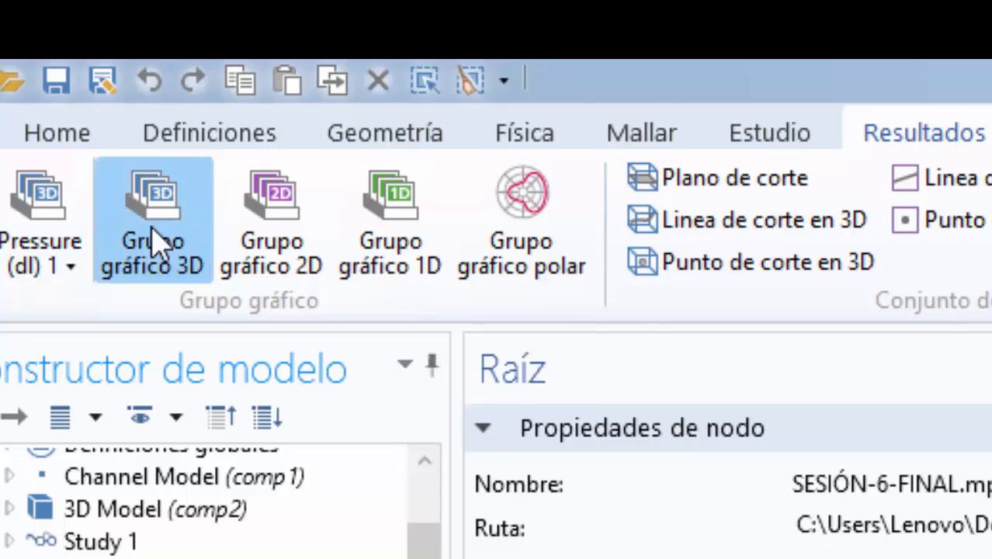
left_click(156, 237)
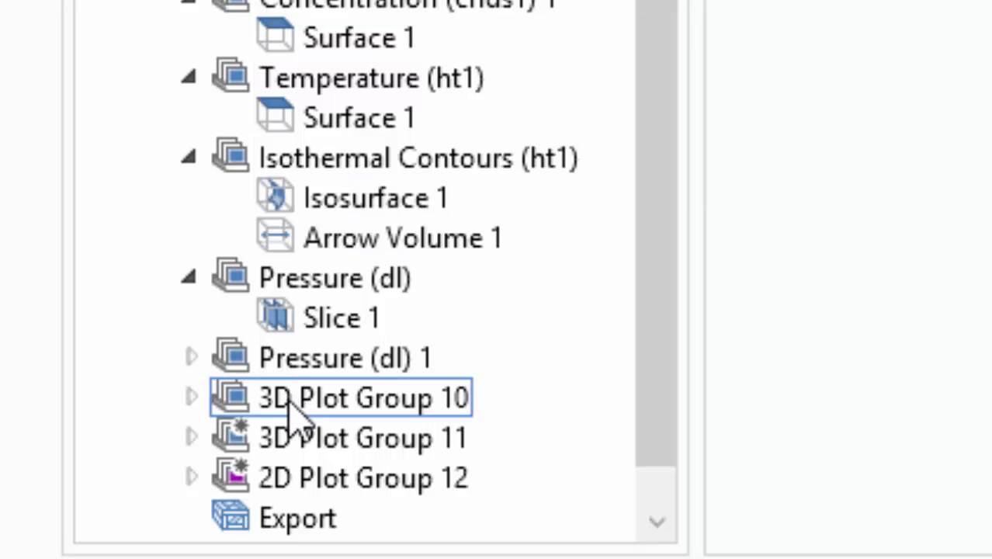
left_click(287, 397)
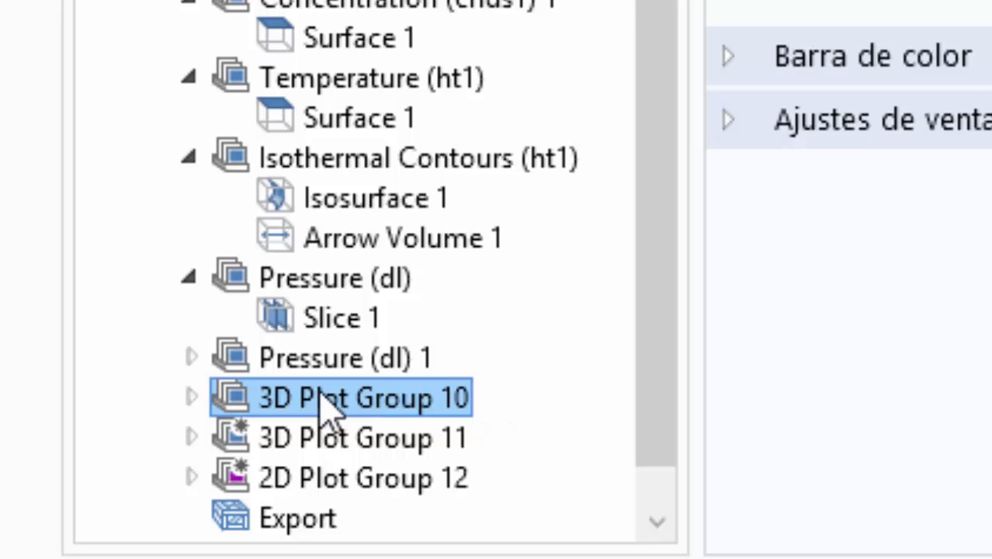
left_click(191, 397)
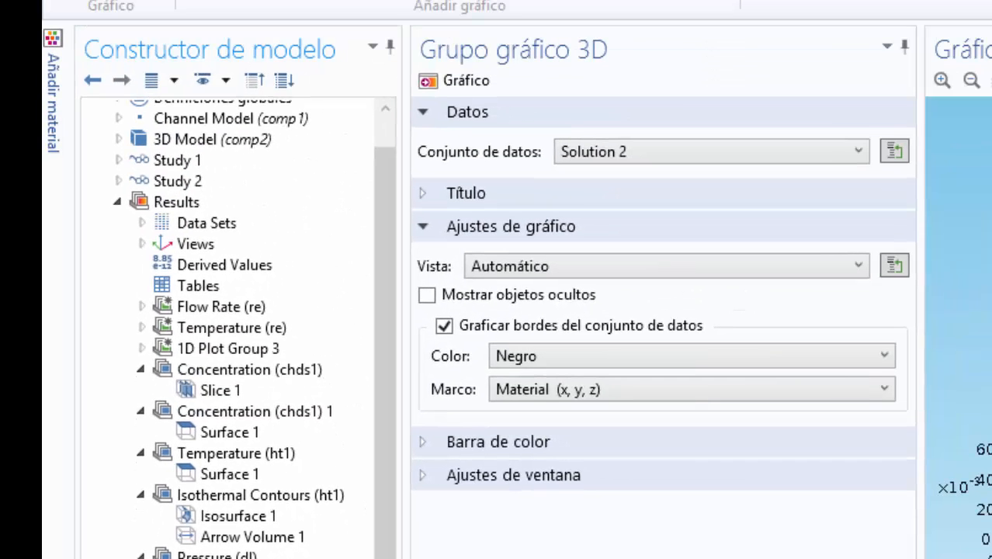
left_click(287, 546)
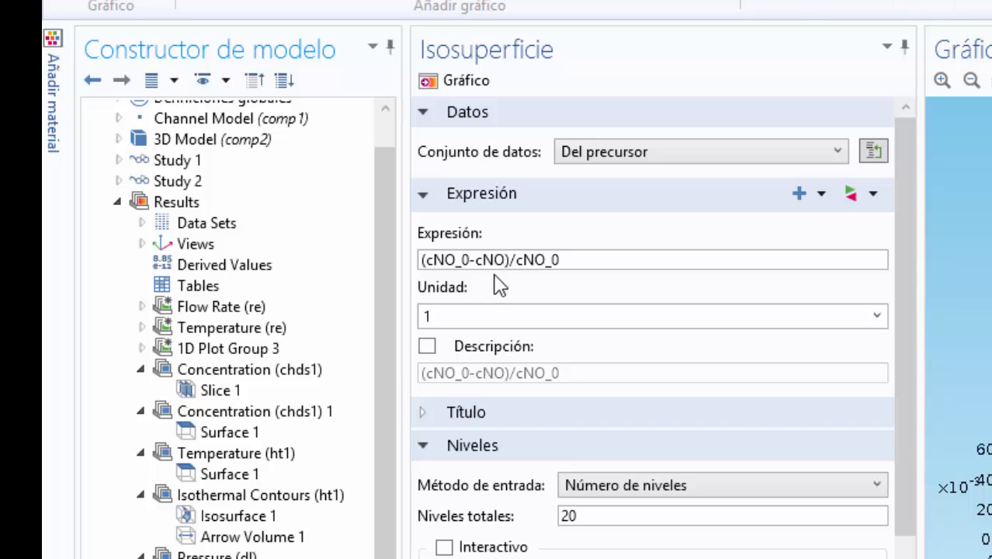
left_click(598, 260)
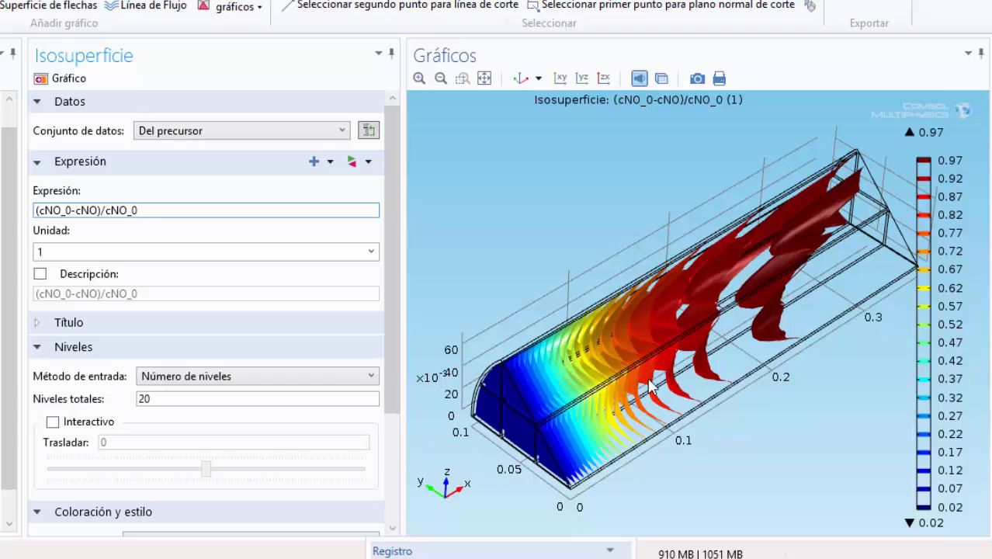
left_click_drag(730, 430, 670, 467)
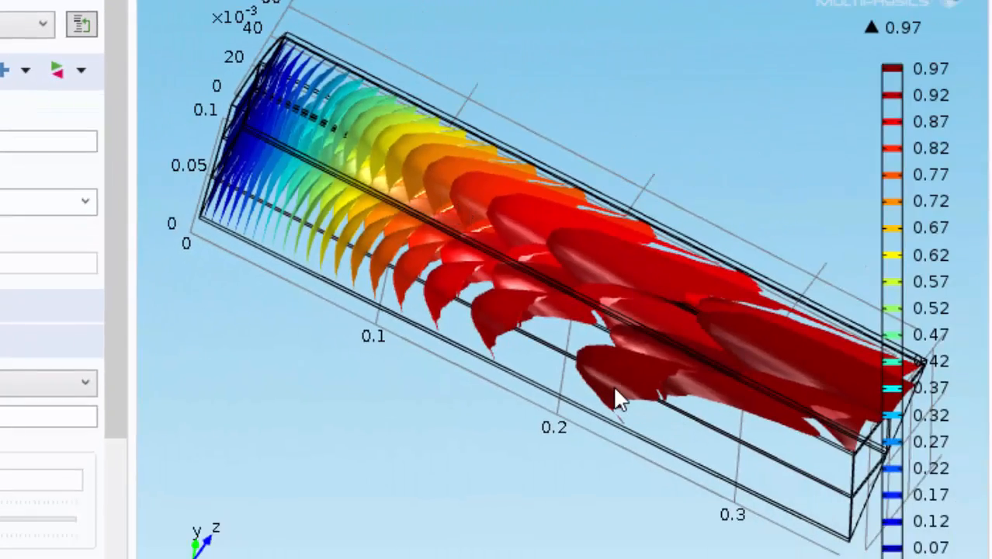
left_click_drag(787, 543, 638, 481)
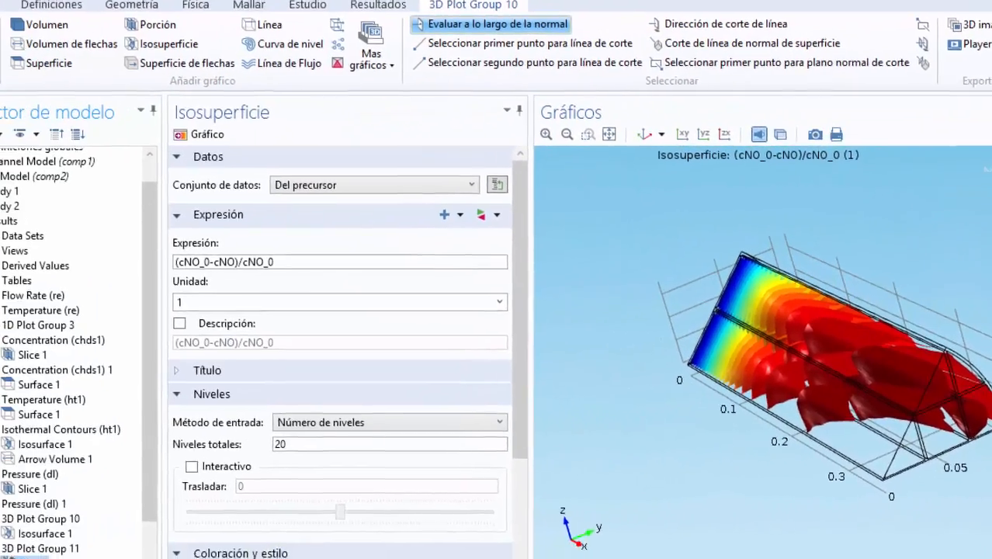
Step: Inspect the temperature slice plot of 3D Plot Group 11 from several sides
left_click(131, 546)
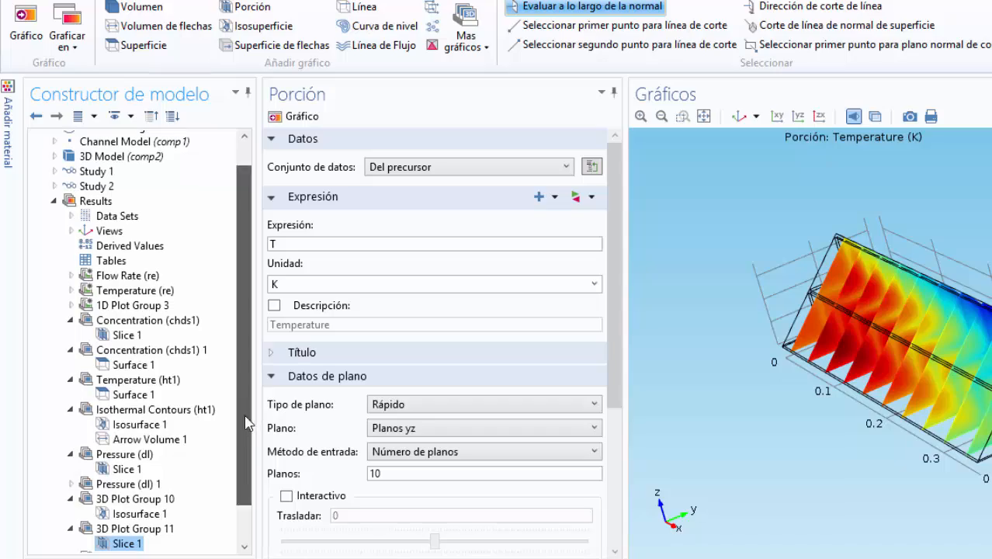
scroll(242, 497, "down", 1)
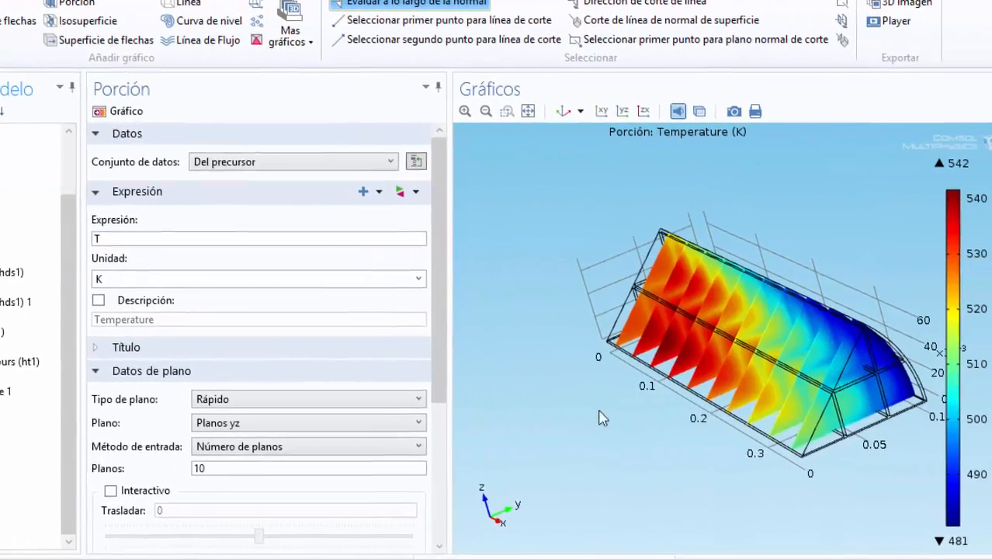
left_click_drag(746, 444, 845, 470)
left_click_drag(643, 465, 680, 480)
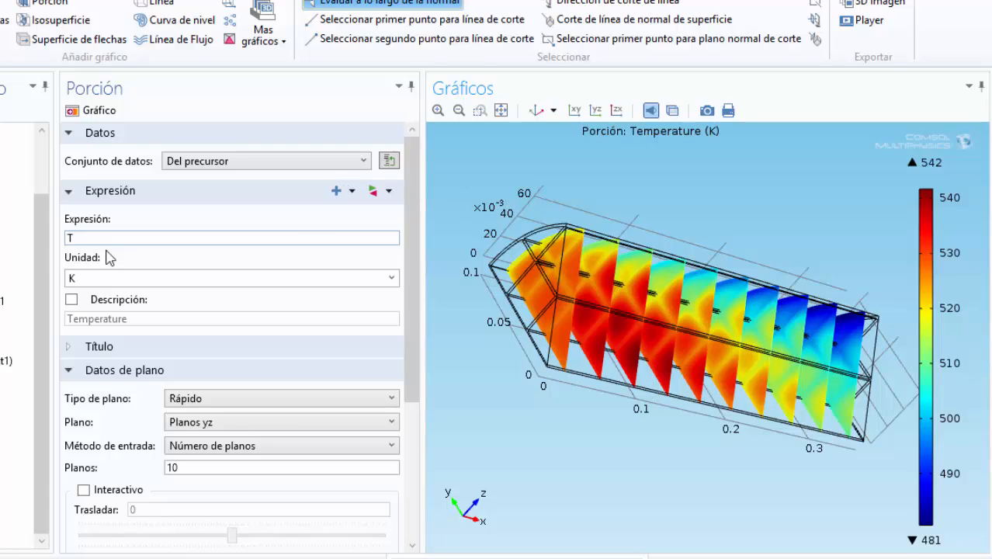
Step: Replace the slice expression in 3D Plot Group 11 with Reacción 1's Tasa de reacción (comp1.re.r_1) and plot it
left_click(382, 194)
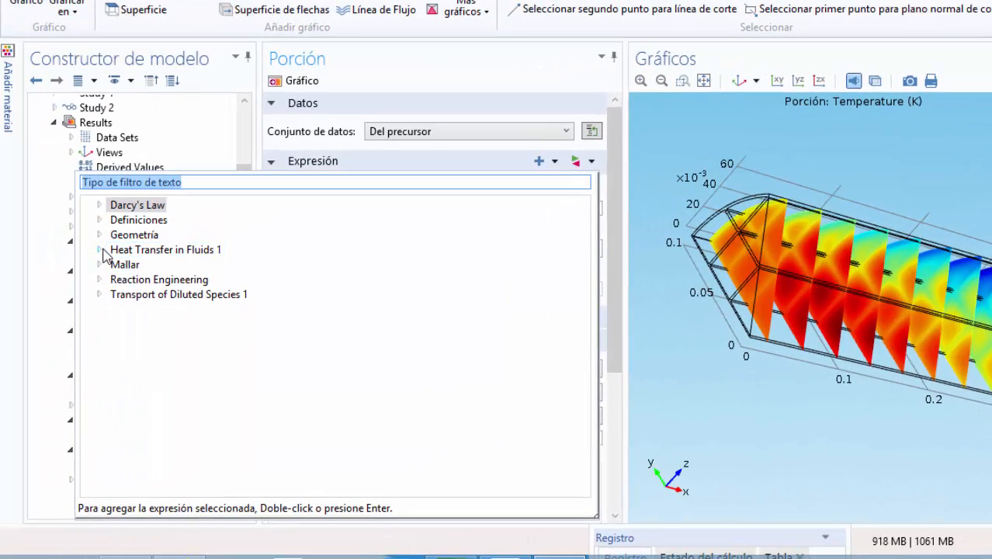
left_click(128, 266)
left_click(98, 279)
left_click(116, 309)
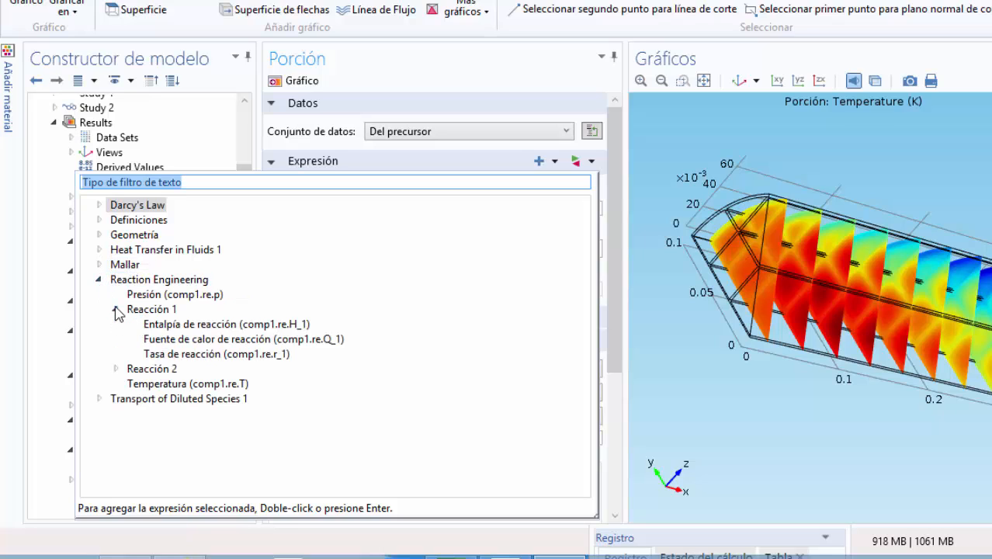
left_click(202, 355)
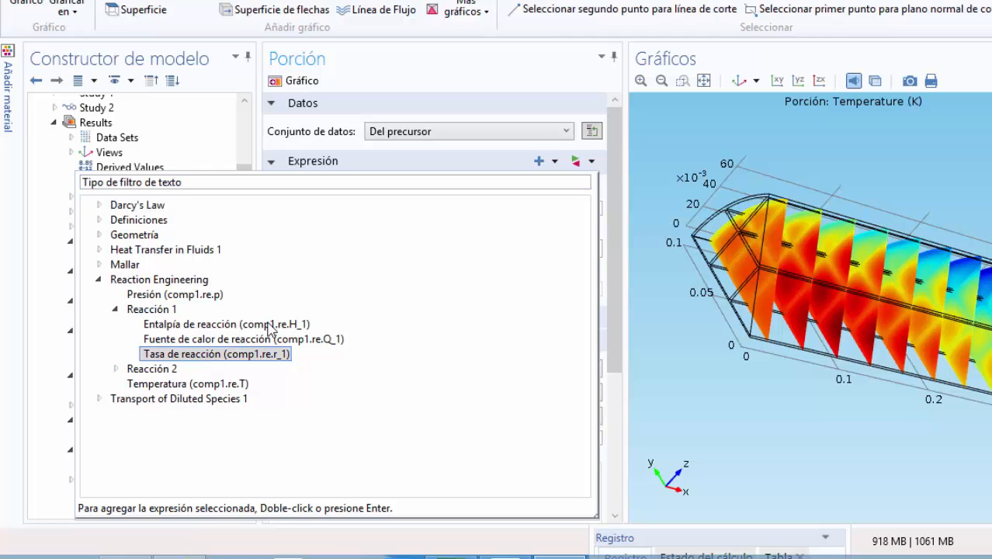
double_click(203, 354)
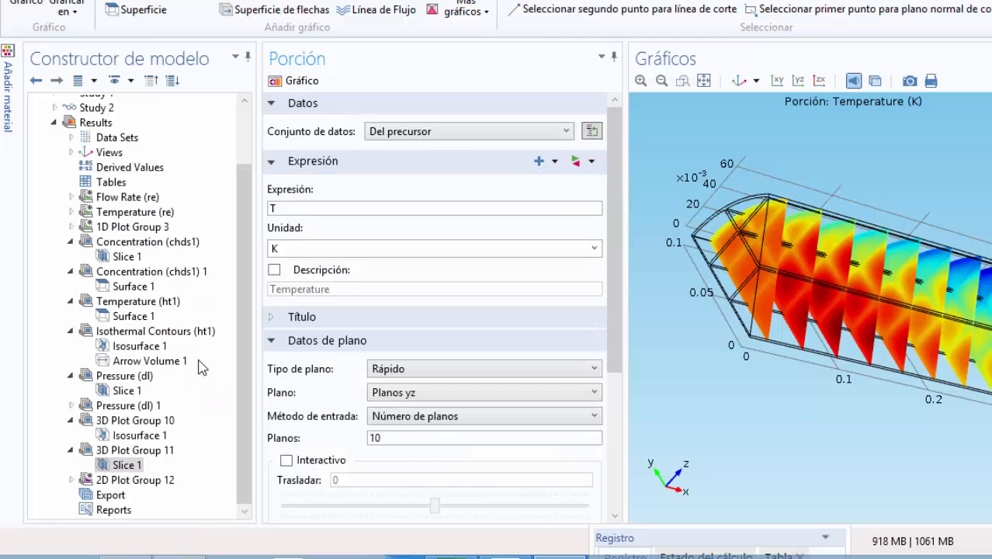
left_click(309, 82)
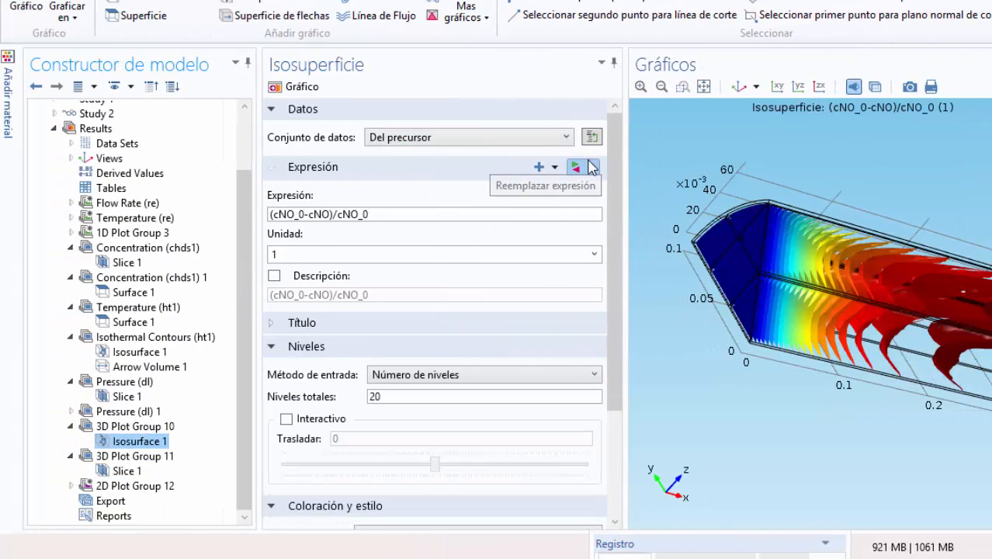
Step: Replace the isosurface expression in 3D Plot Group 10 with Tasa de reacción (comp1.re.r_1), plot it and inspect it from several sides
left_click(578, 173)
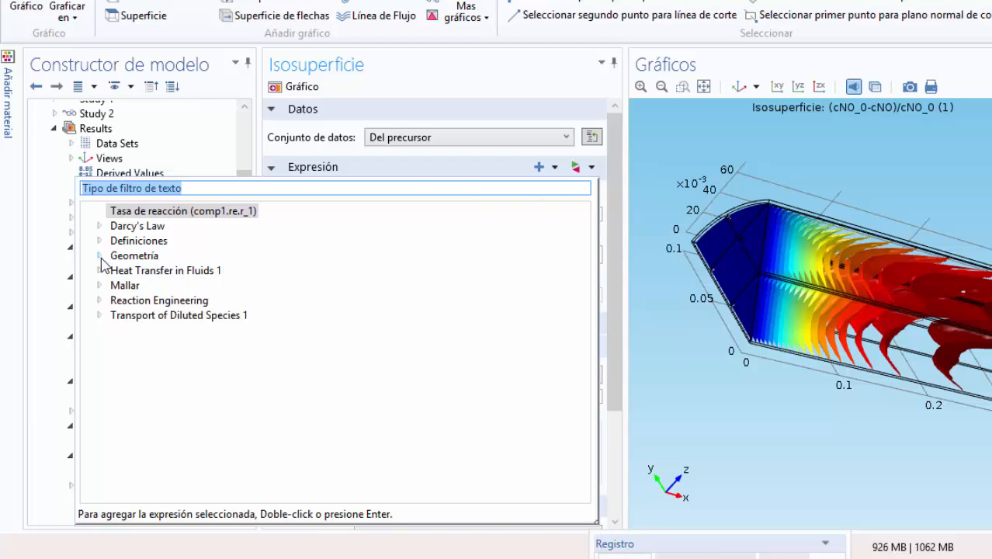
left_click(99, 300)
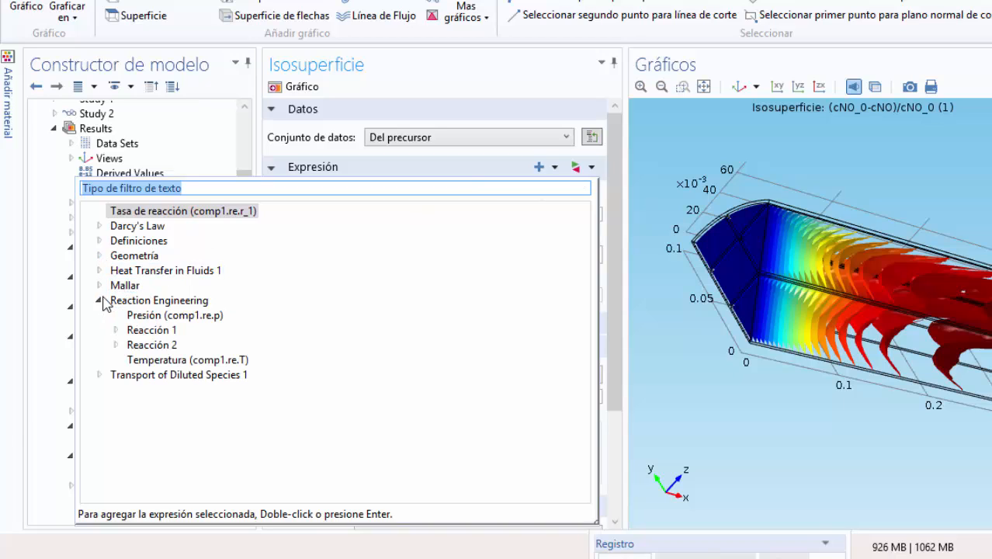
left_click(116, 330)
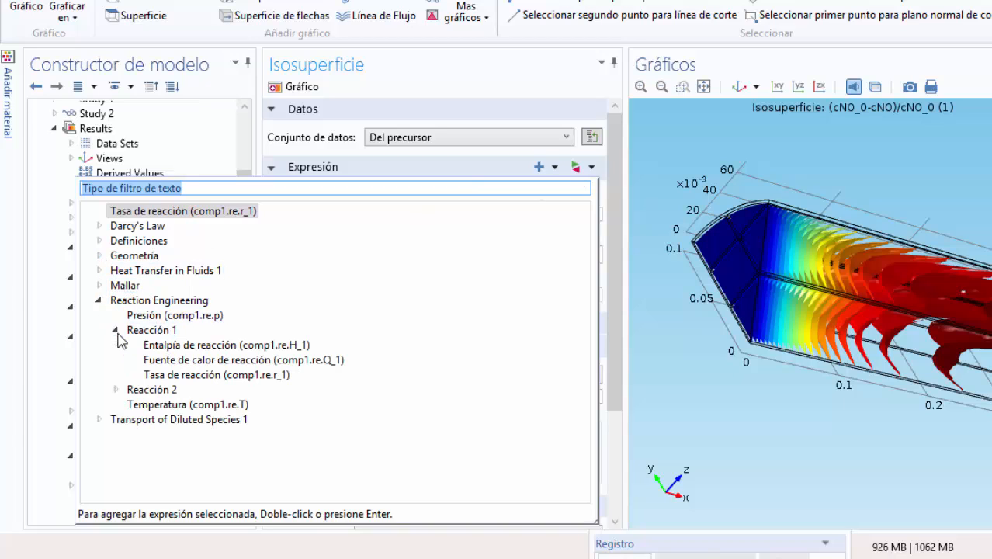
double_click(195, 374)
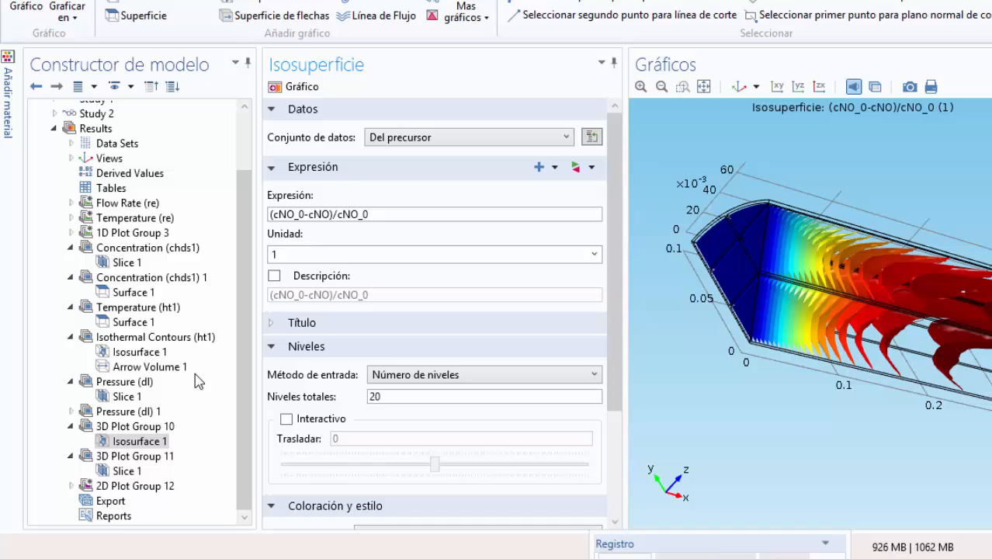
left_click(305, 89)
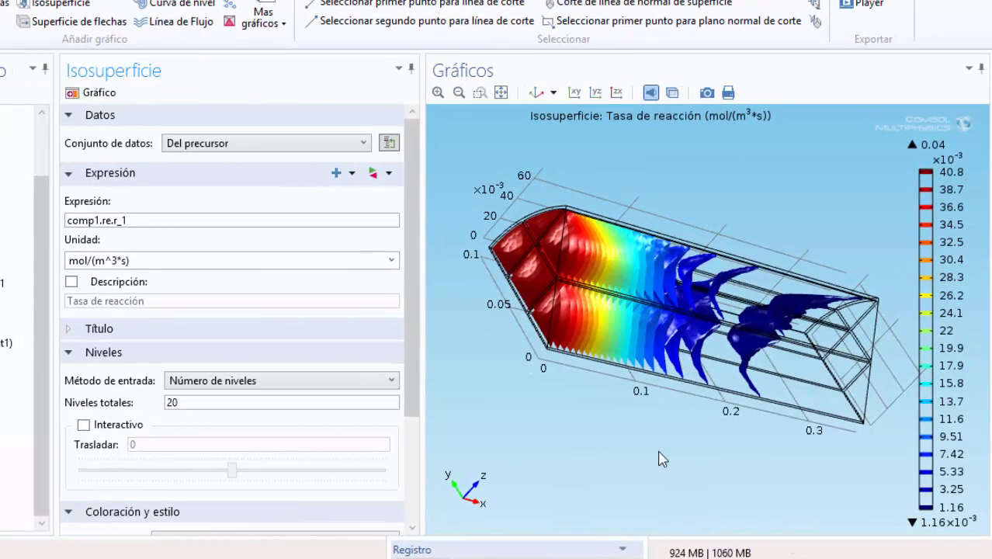
left_click_drag(641, 471, 689, 417)
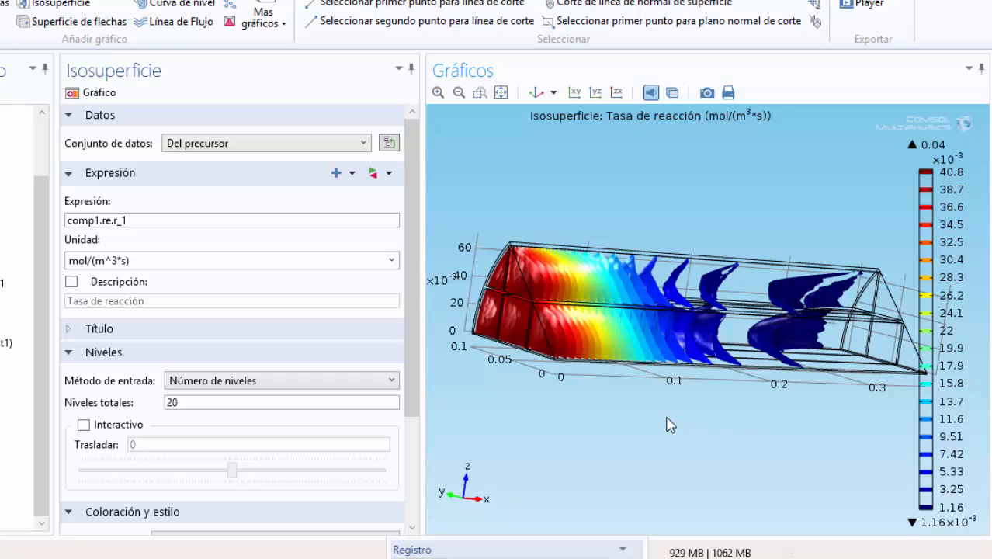
left_click_drag(656, 423, 617, 433)
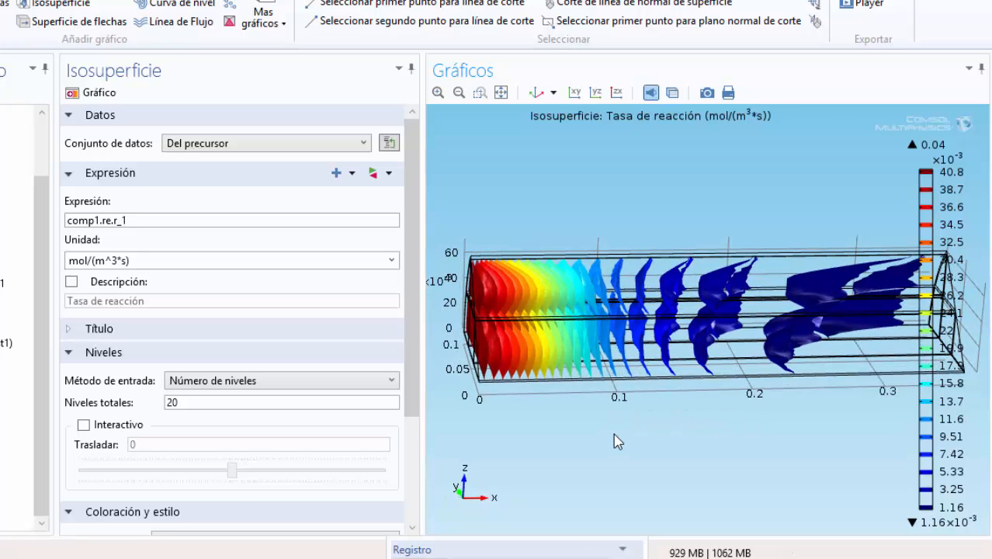
Step: Set the reaction-rate isosurface's total levels to 10, replot it and inspect the surfaces from several sides
left_click(190, 401)
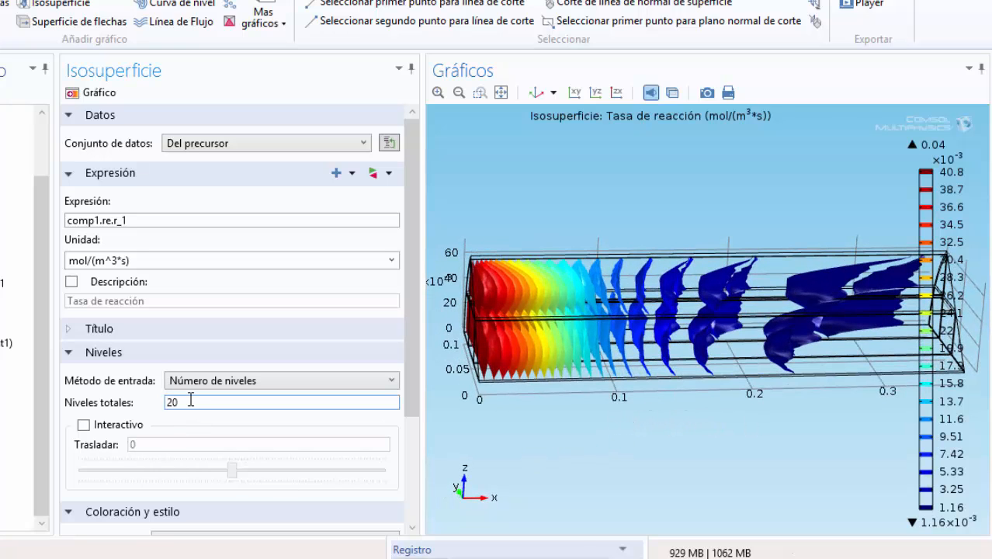
key("BackSpace")
key("BackSpace")
type("10")
left_click(111, 95)
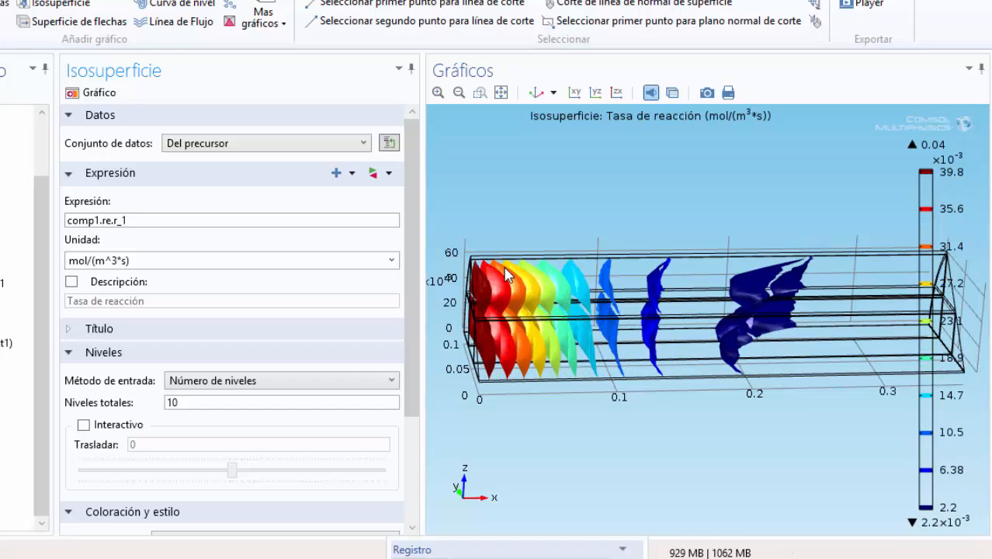
mouse_move(656, 454)
left_mouse_down()
mouse_move(713, 431)
mouse_move(640, 444)
left_mouse_up()
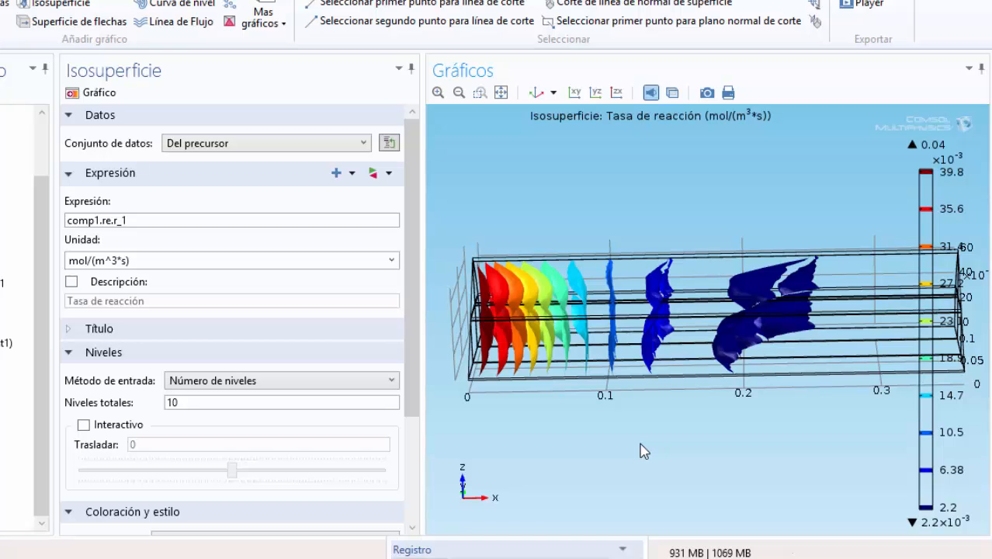
left_click_drag(642, 447, 736, 461)
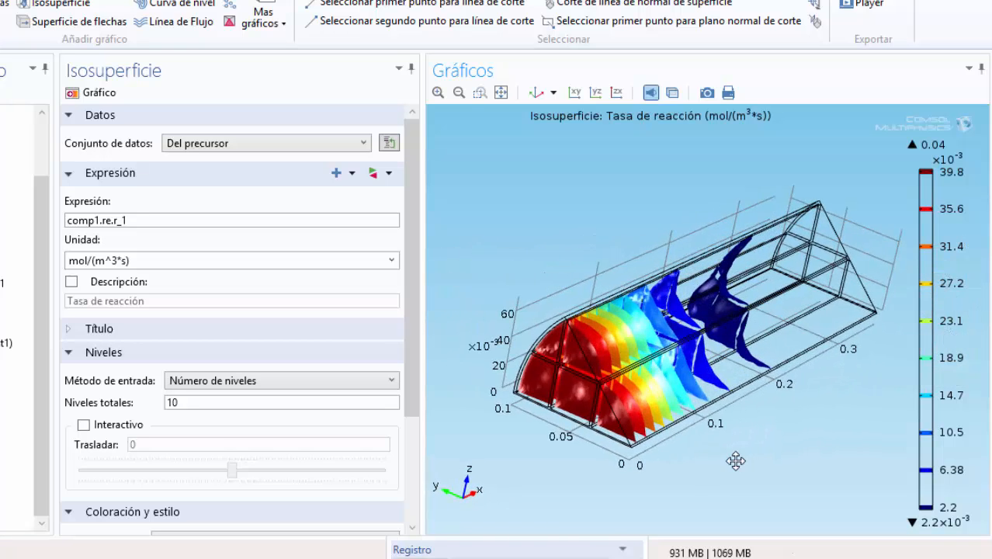